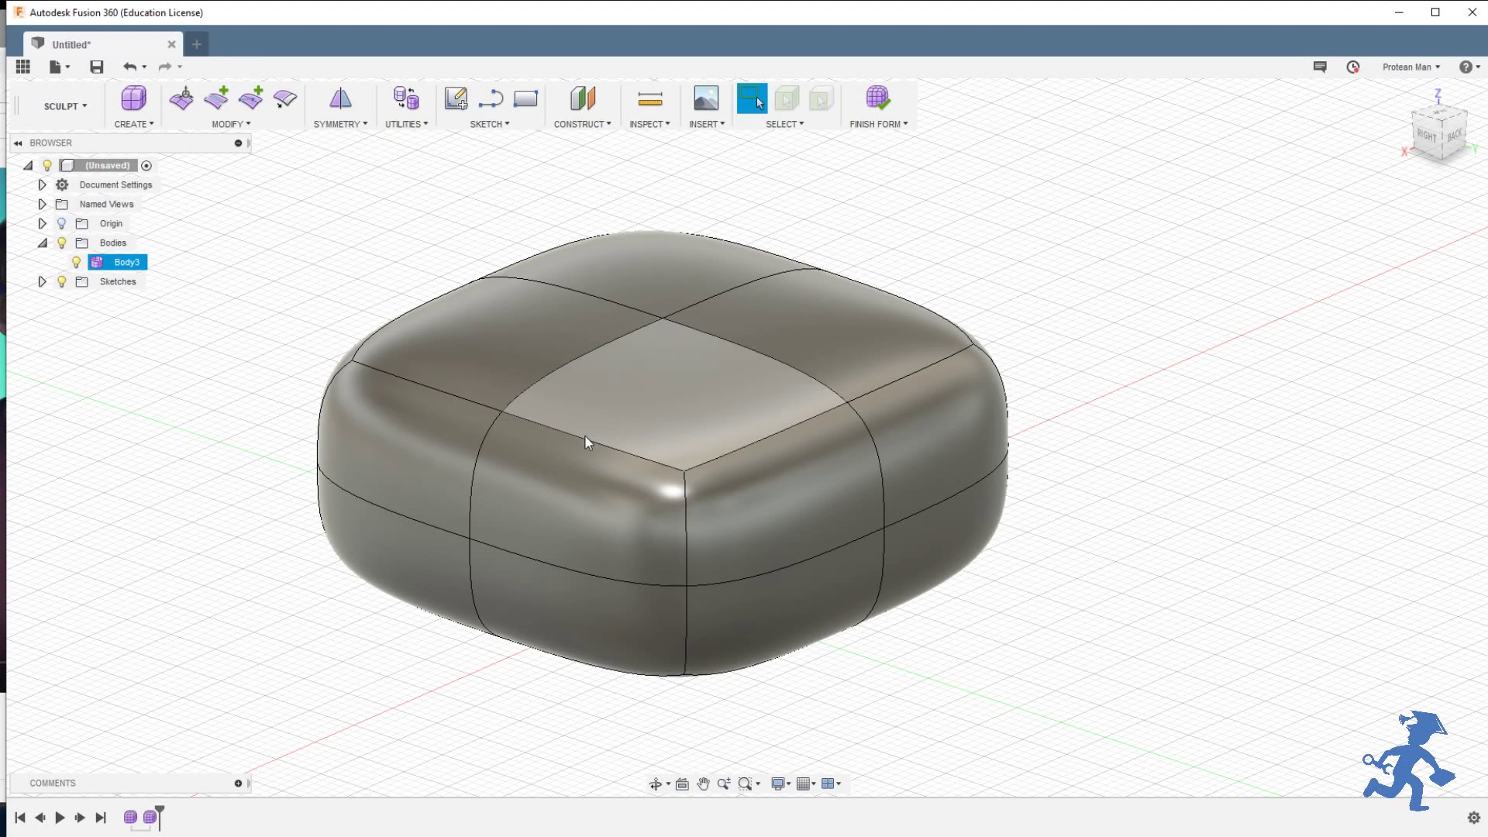
# Step: Orbit and zoom around the rounded T-spline body to inspect it from several angles
pyautogui.keyDown('shift'); pyautogui.moveTo(654, 392); pyautogui.dragTo(581, 435, button='middle'); pyautogui.keyUp('shift')
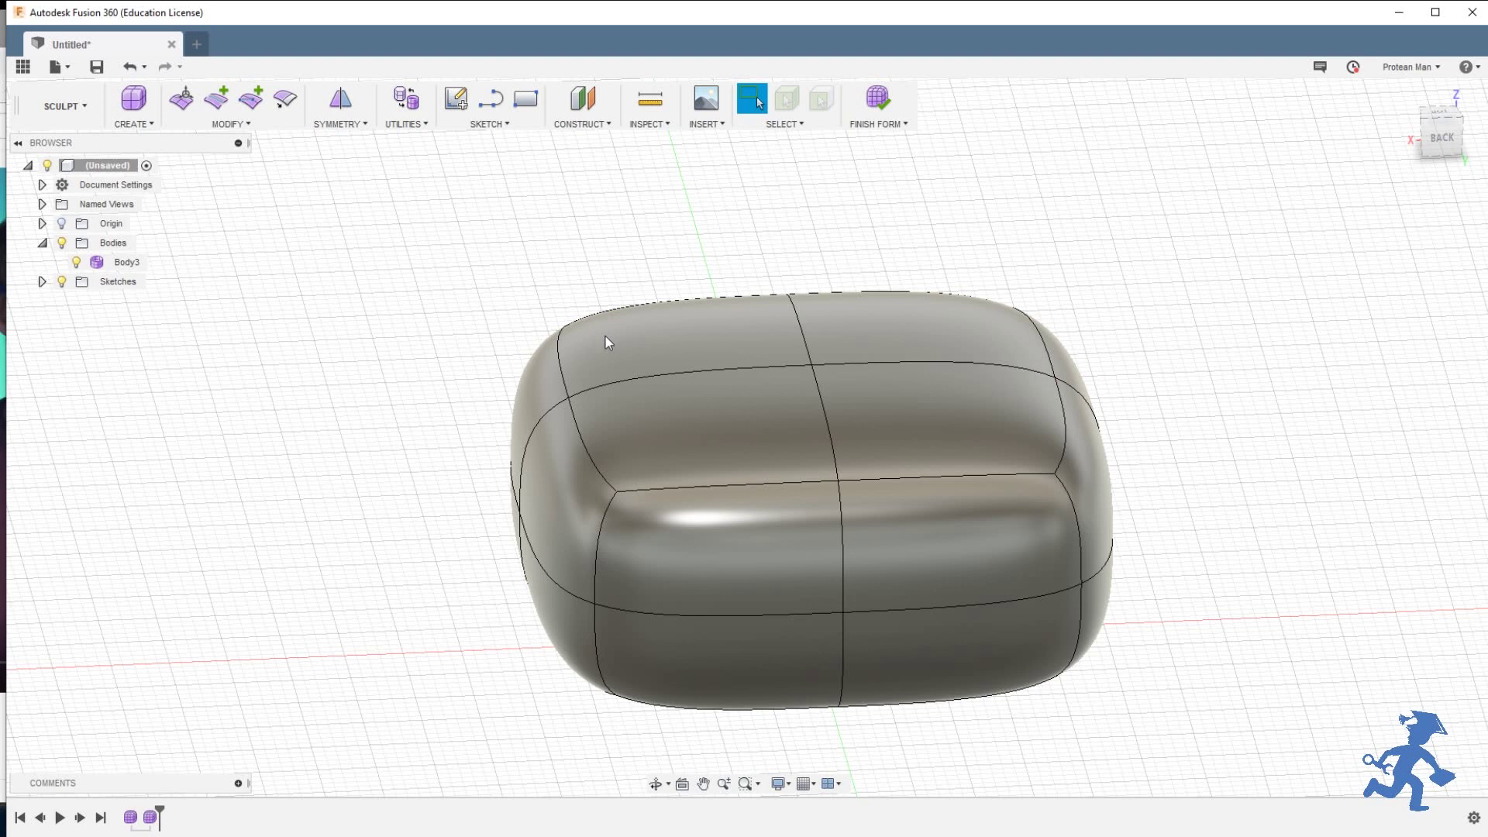
pyautogui.click(152, 126)
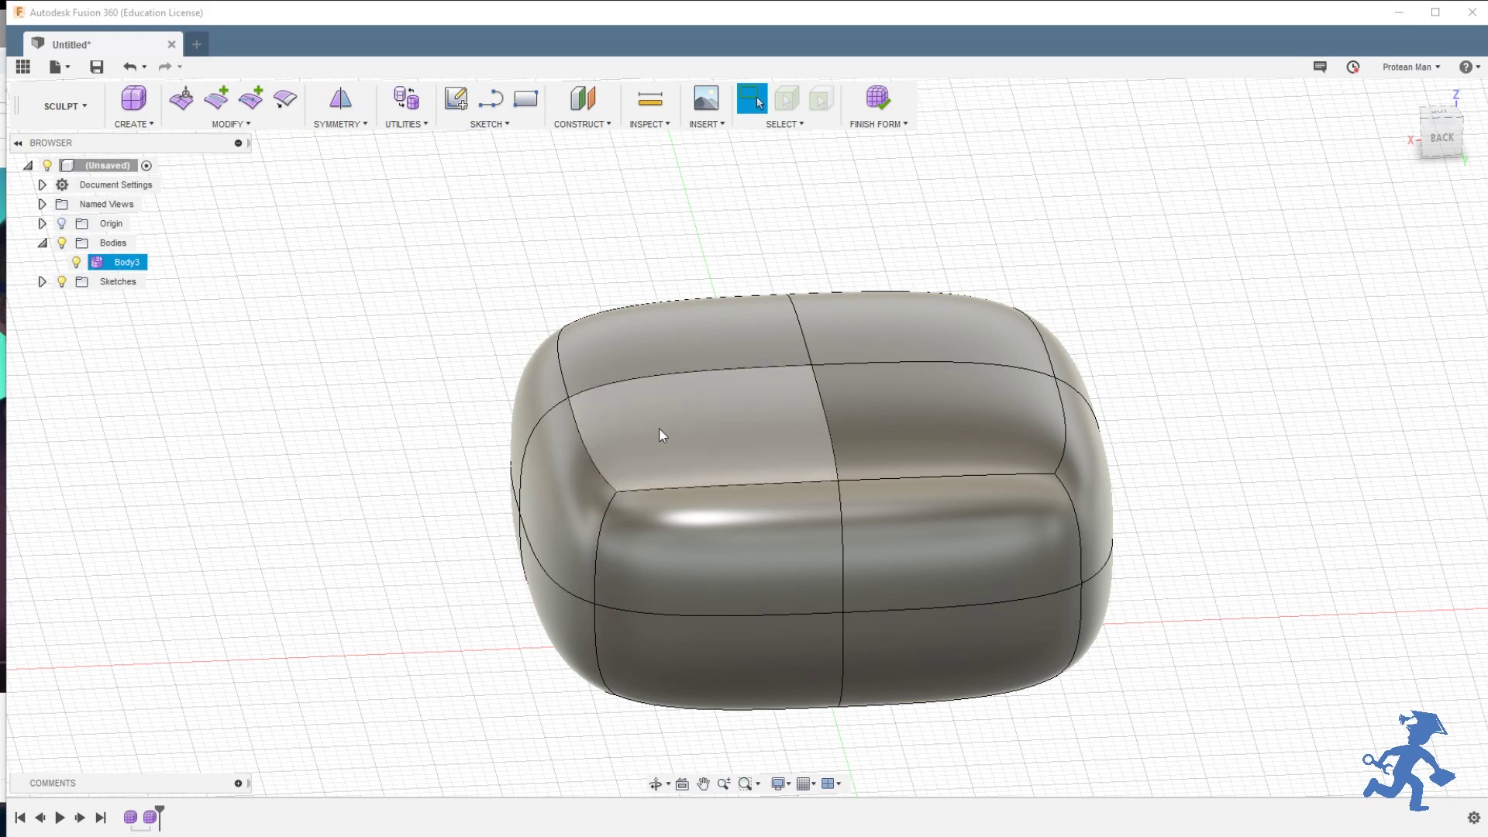
pyautogui.keyDown('shift'); pyautogui.moveTo(585, 463); pyautogui.dragTo(644, 485, button='middle'); pyautogui.keyUp('shift')
pyautogui.scroll(3, 644, 493)
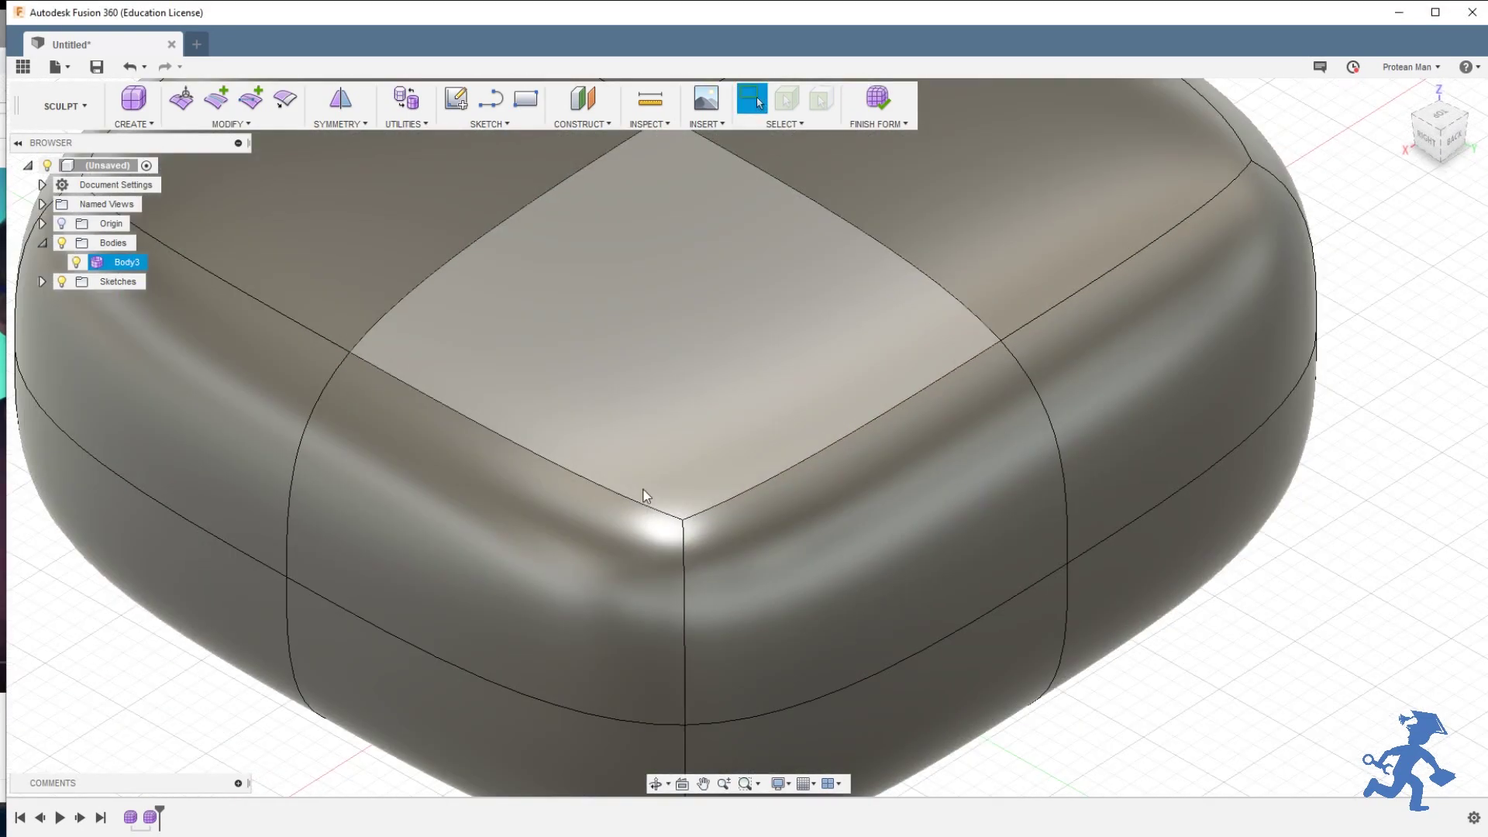
pyautogui.scroll(-2, 644, 498)
pyautogui.scroll(-5, 645, 505)
# Step: Switch to the Model workspace and browse the Create tools
pyautogui.click(64, 106)
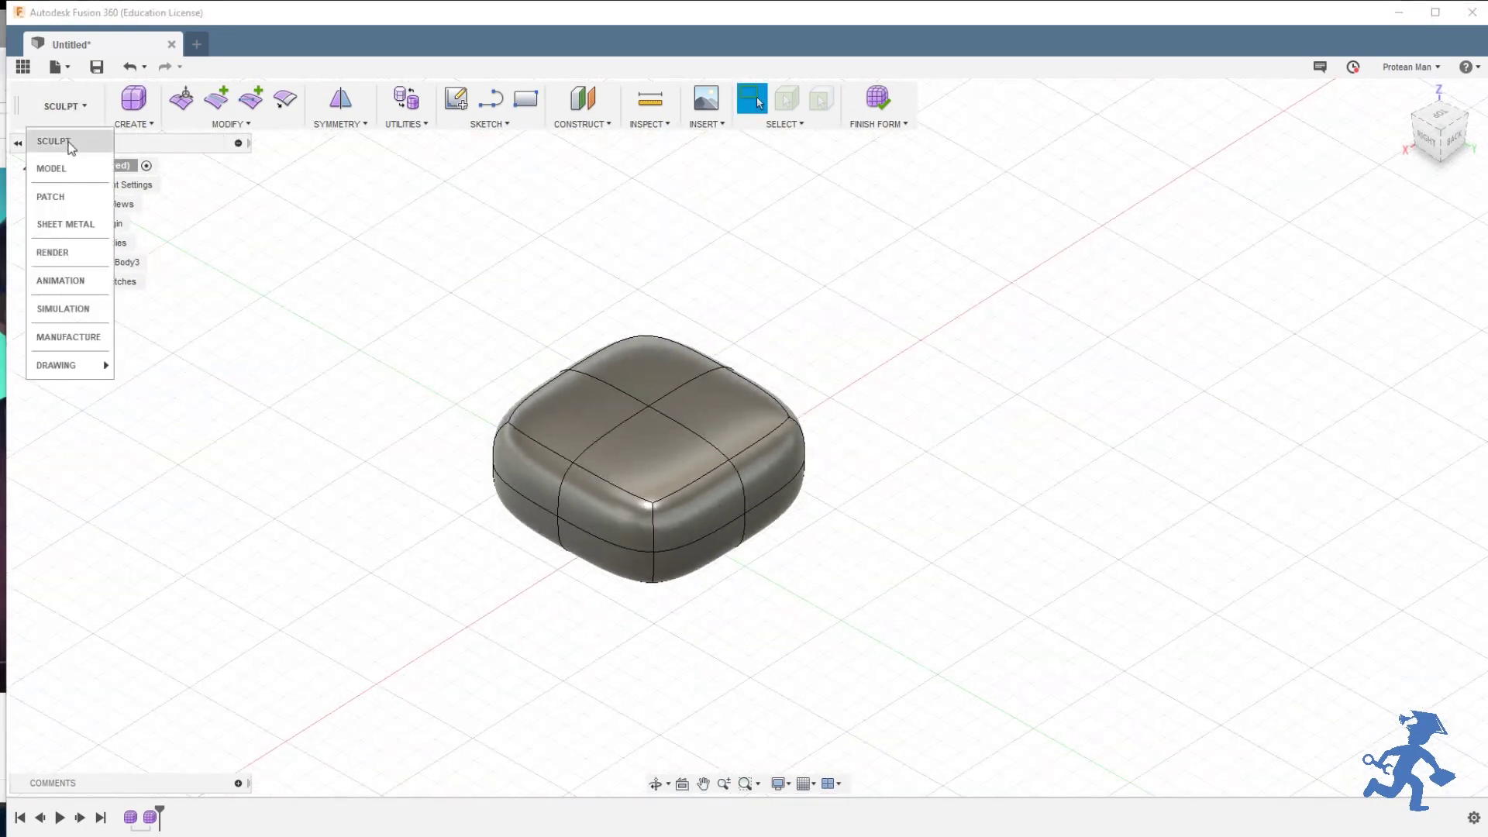
pyautogui.click(69, 167)
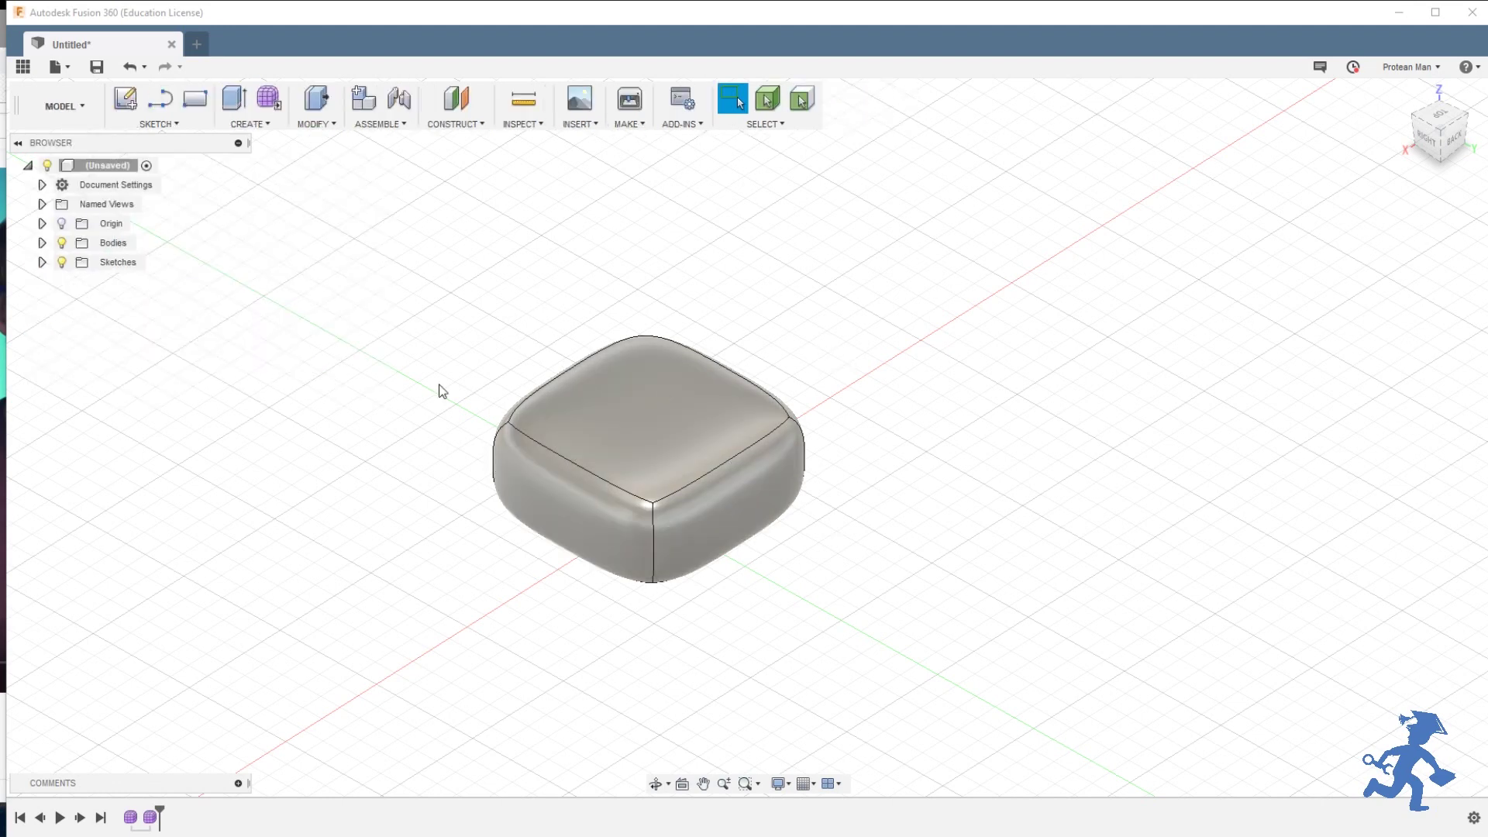
pyautogui.click(238, 127)
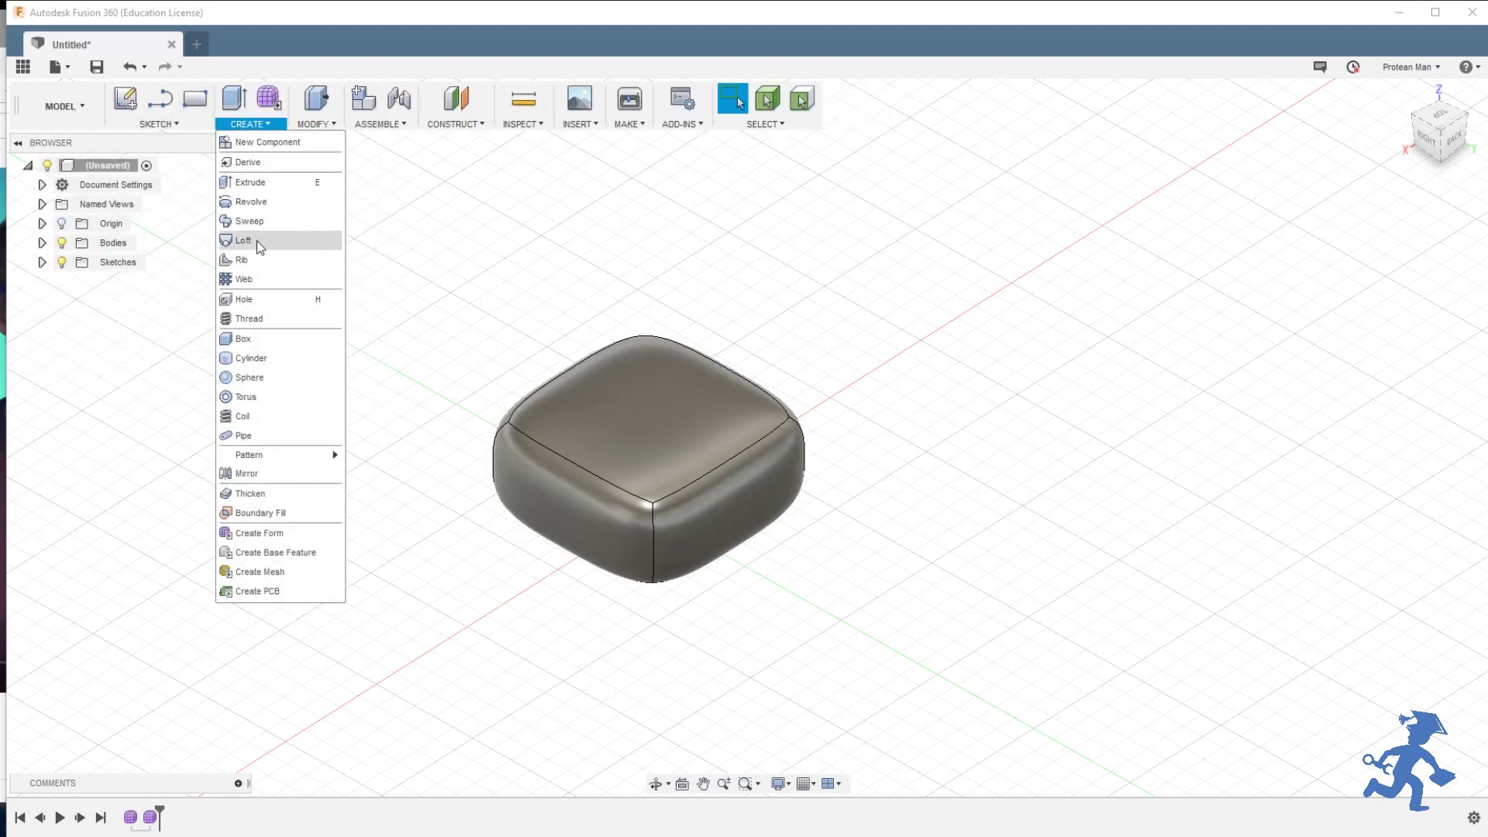
pyautogui.click(248, 124)
pyautogui.click(159, 124)
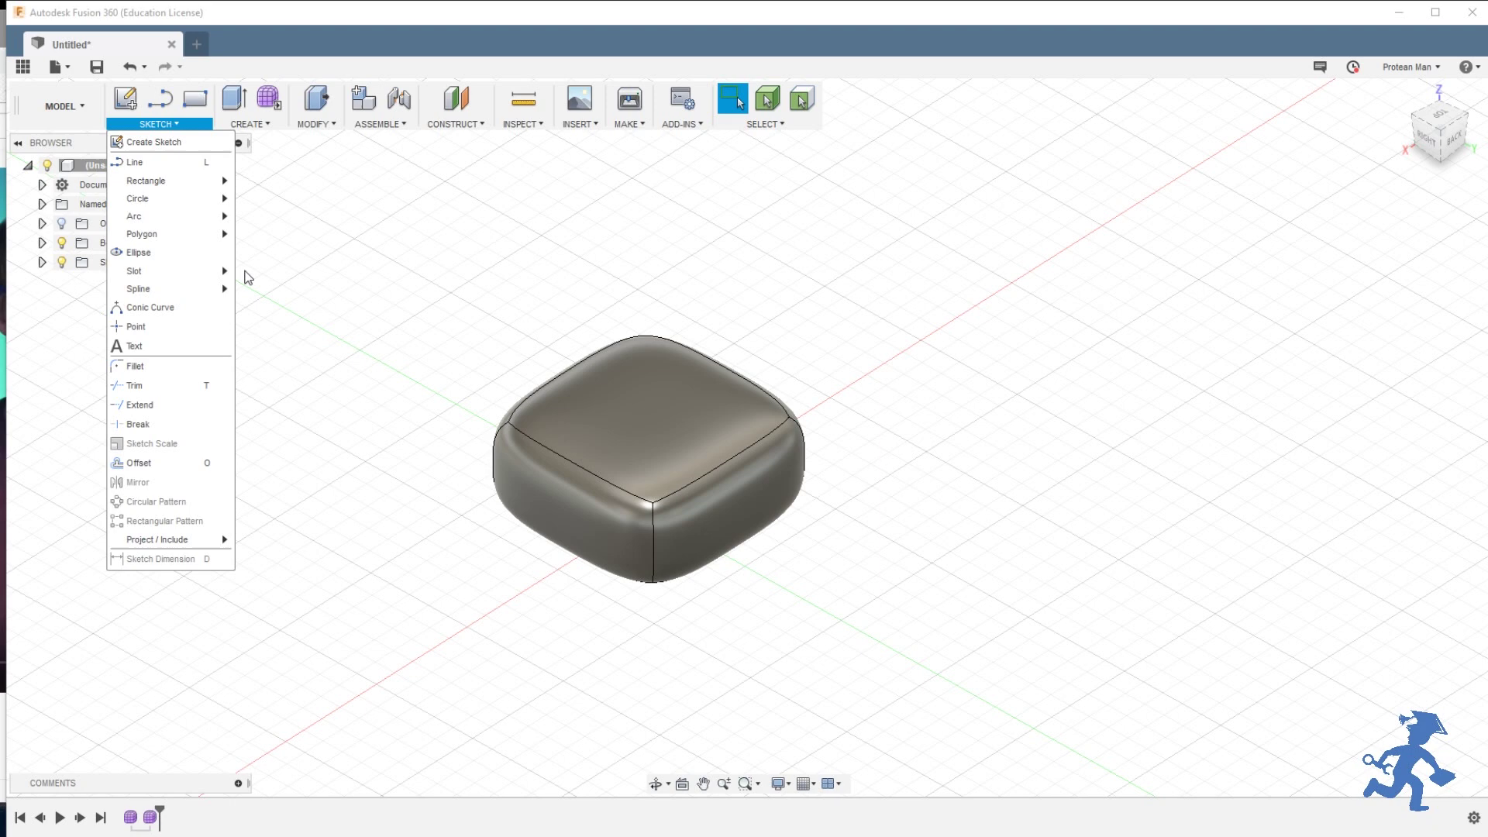
pyautogui.click(248, 124)
# Step: Create a 50 × 50 mm solid box, 30 mm high, on the ground plane
pyautogui.click(247, 340)
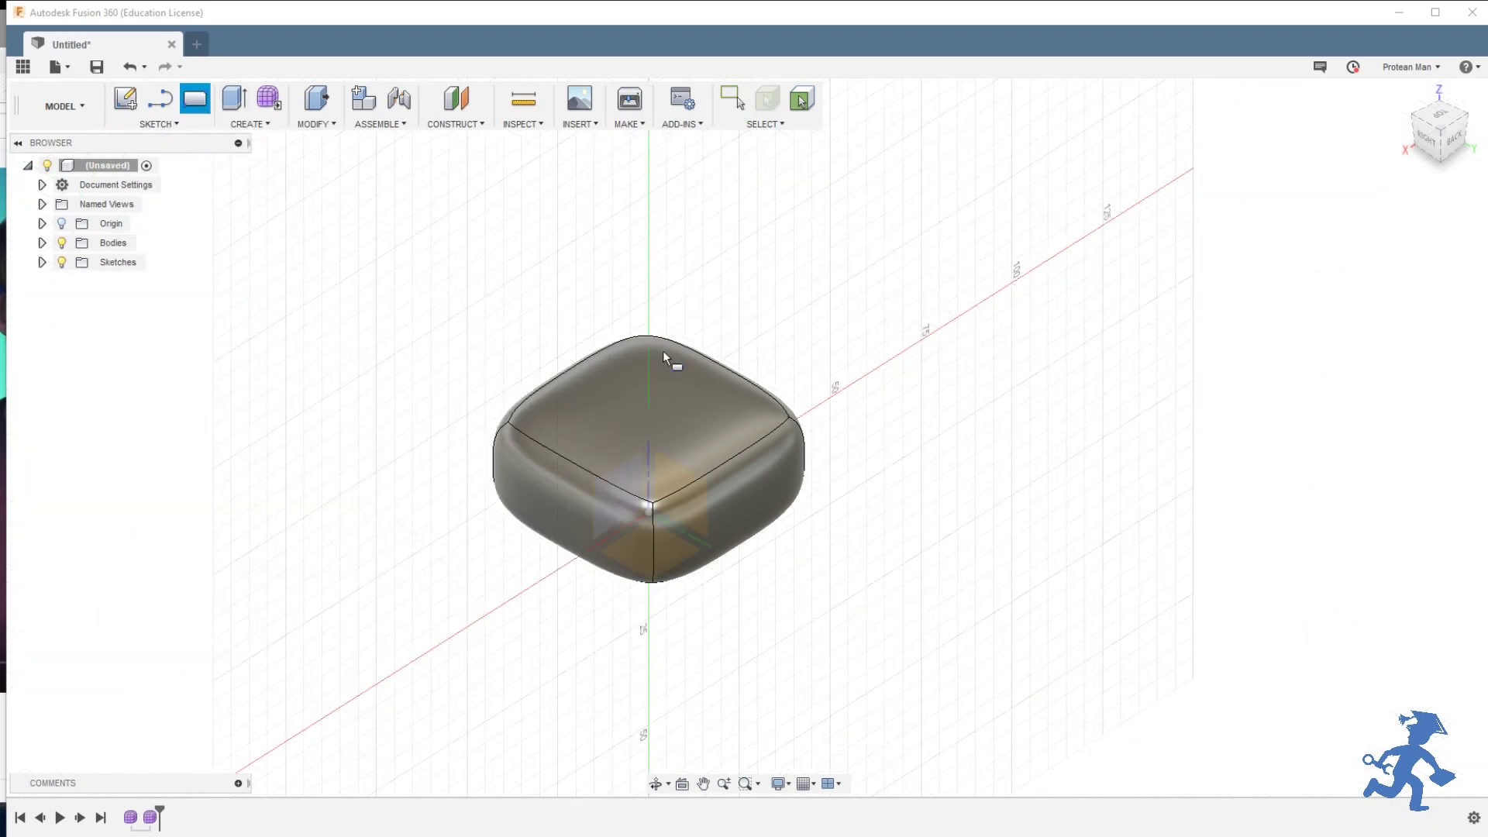
pyautogui.click(652, 555)
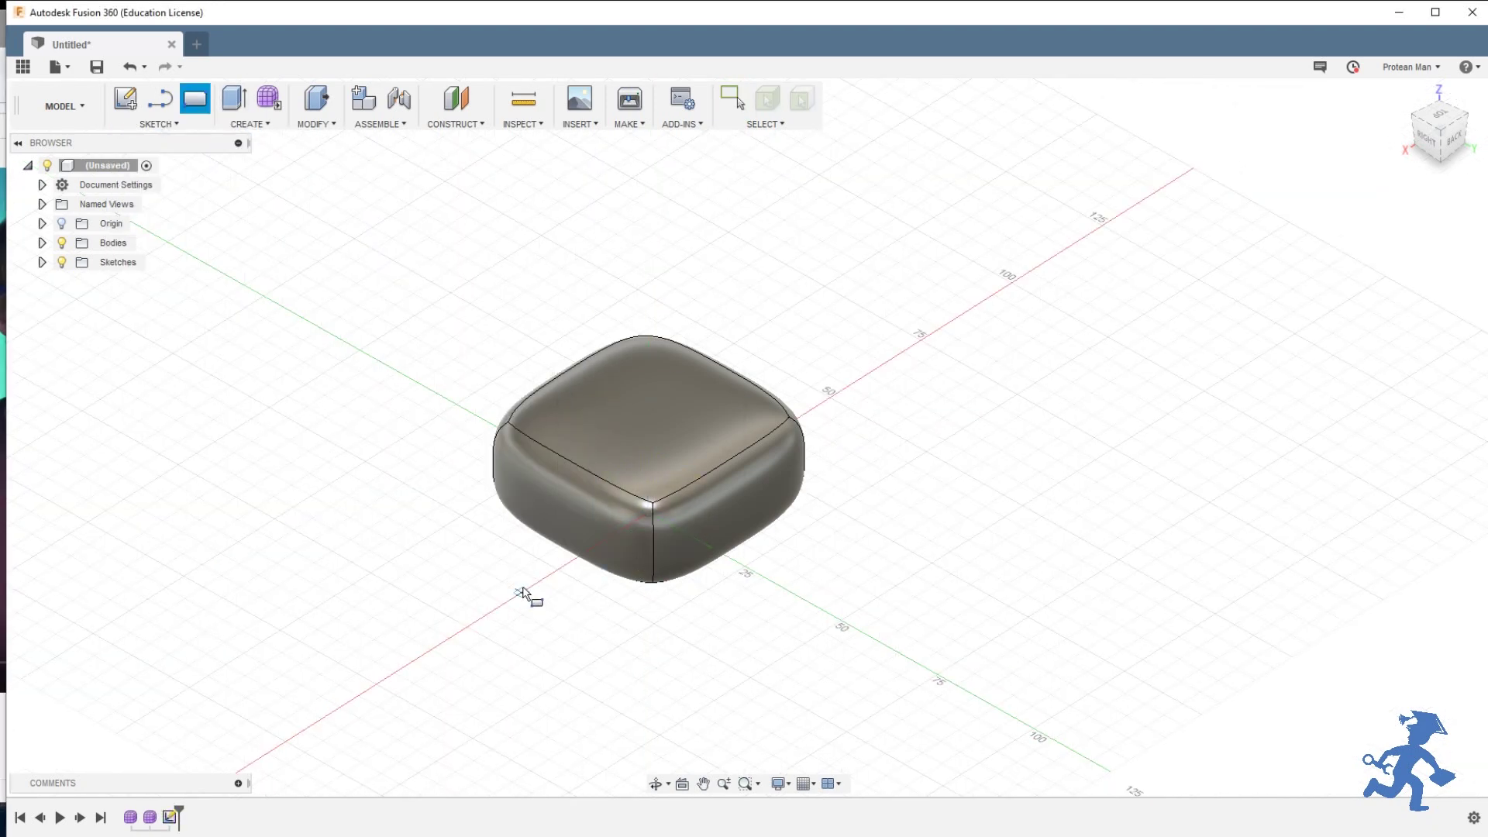
pyautogui.click(440, 530)
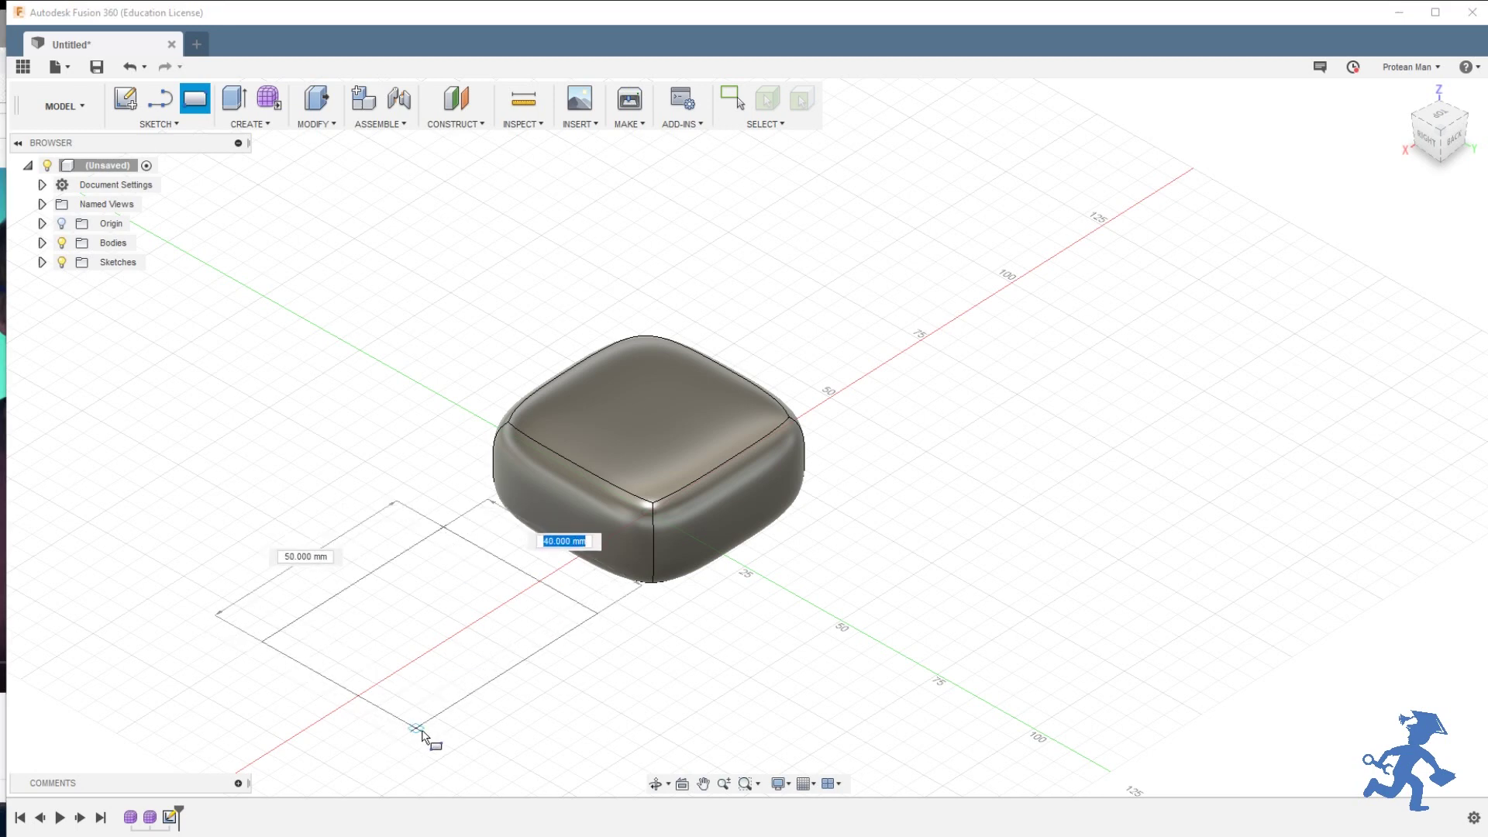
pyautogui.write('50')
pyautogui.press('Tab')
pyautogui.write('50')
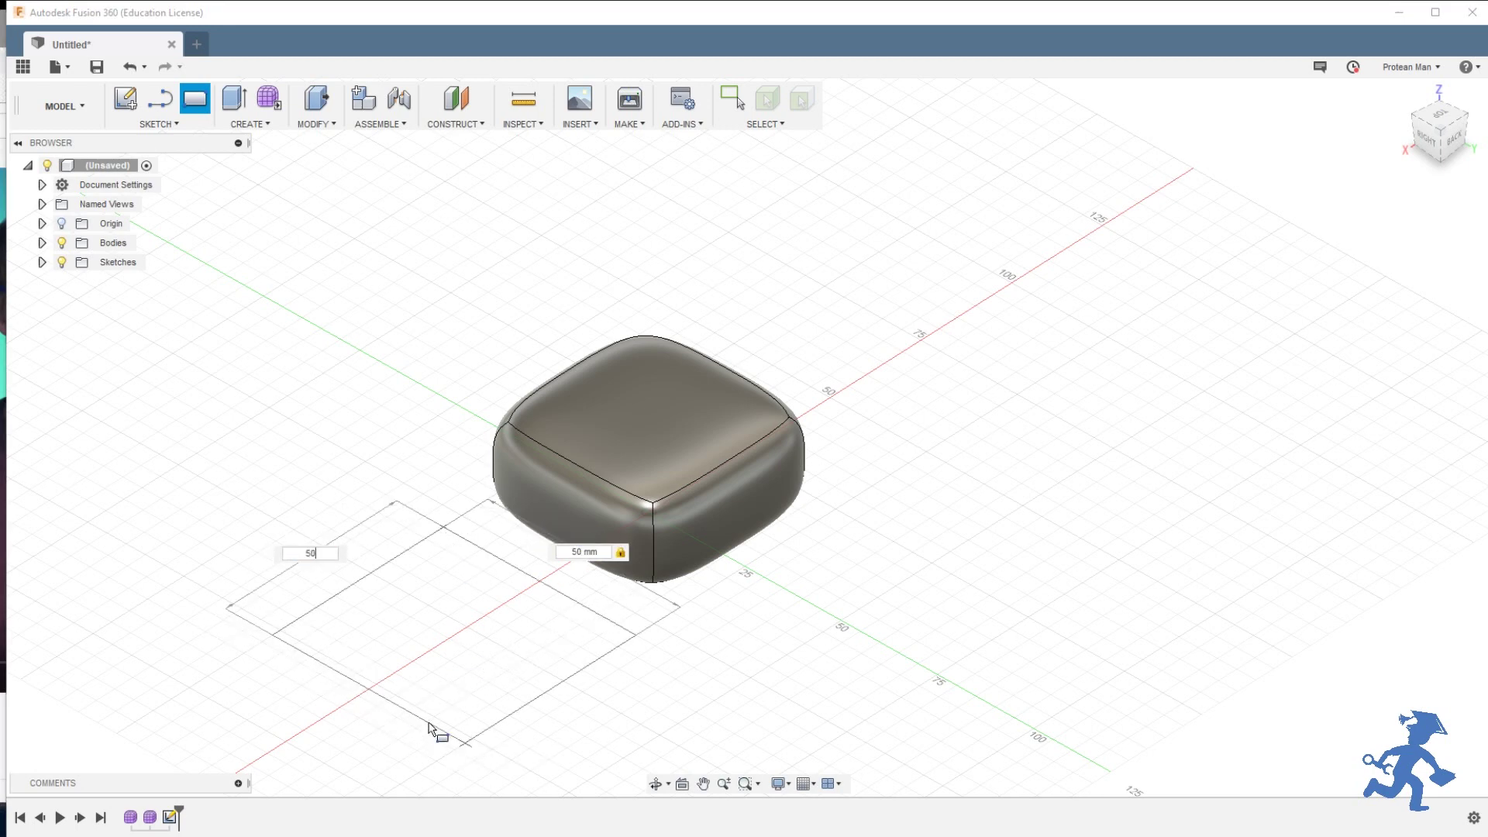
pyautogui.press('Return')
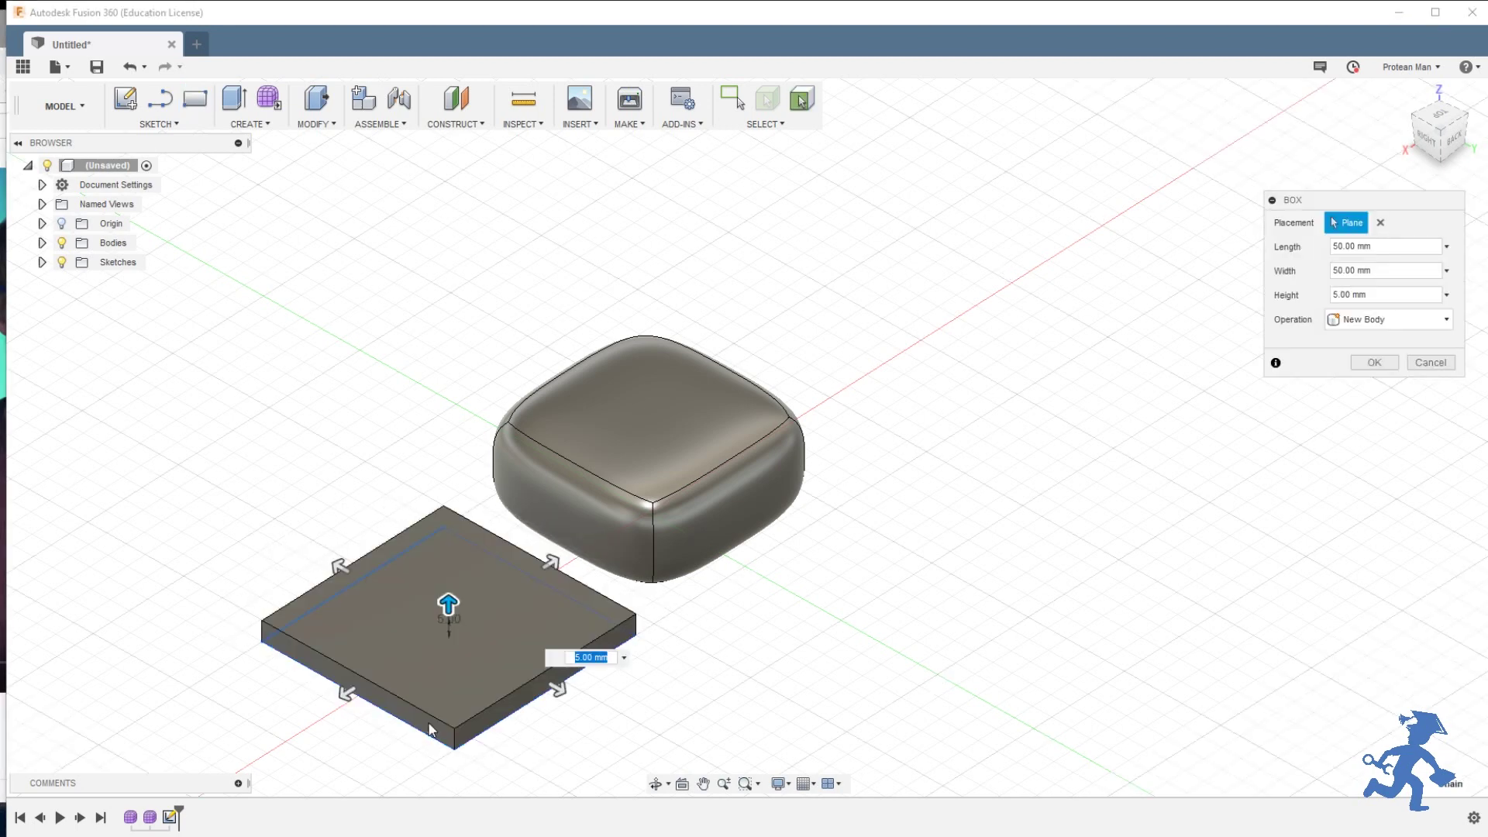
pyautogui.press('Return')
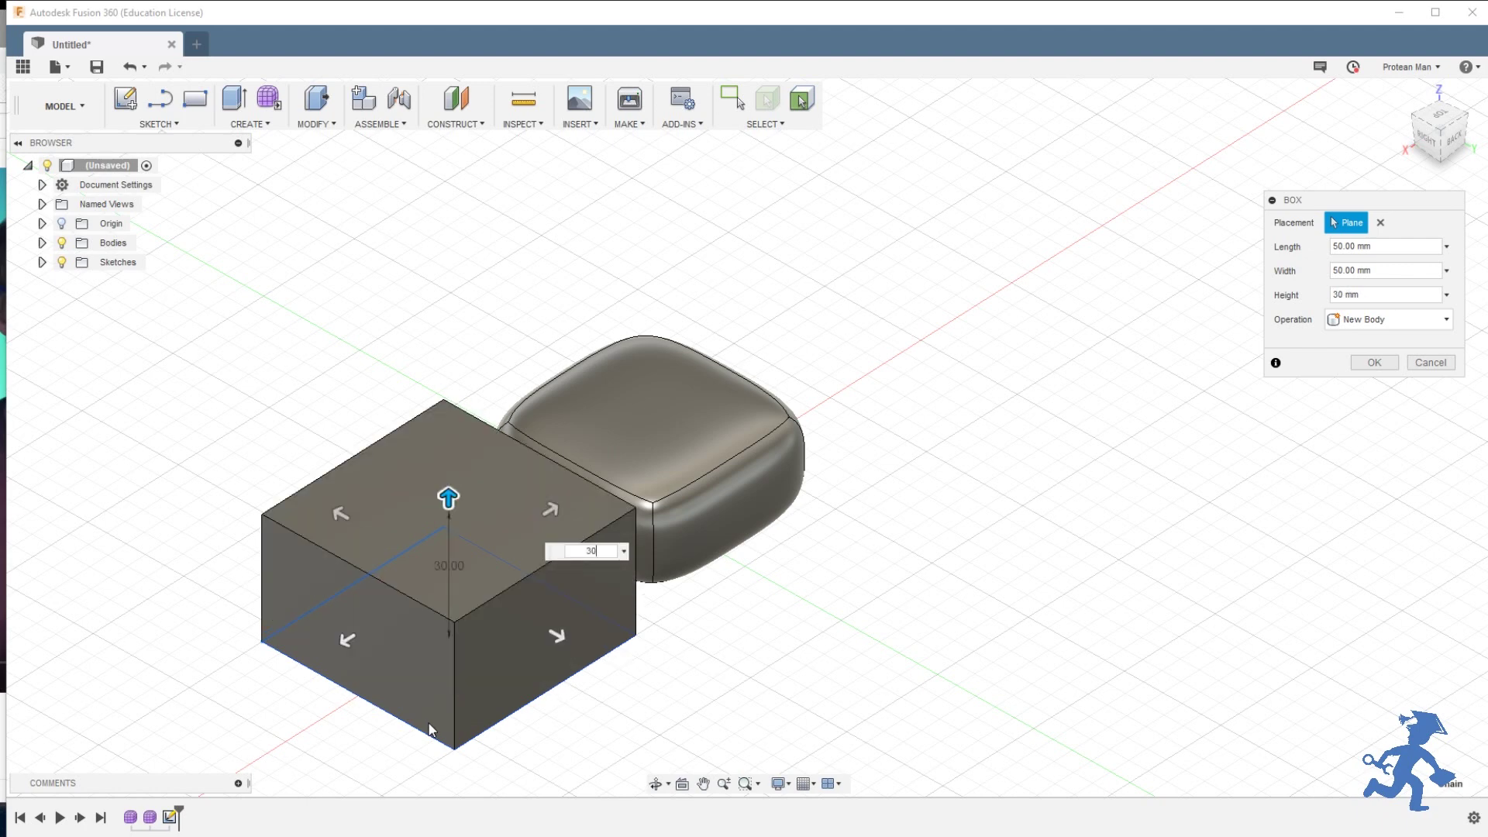
pyautogui.press('Return')
pyautogui.press('Return')
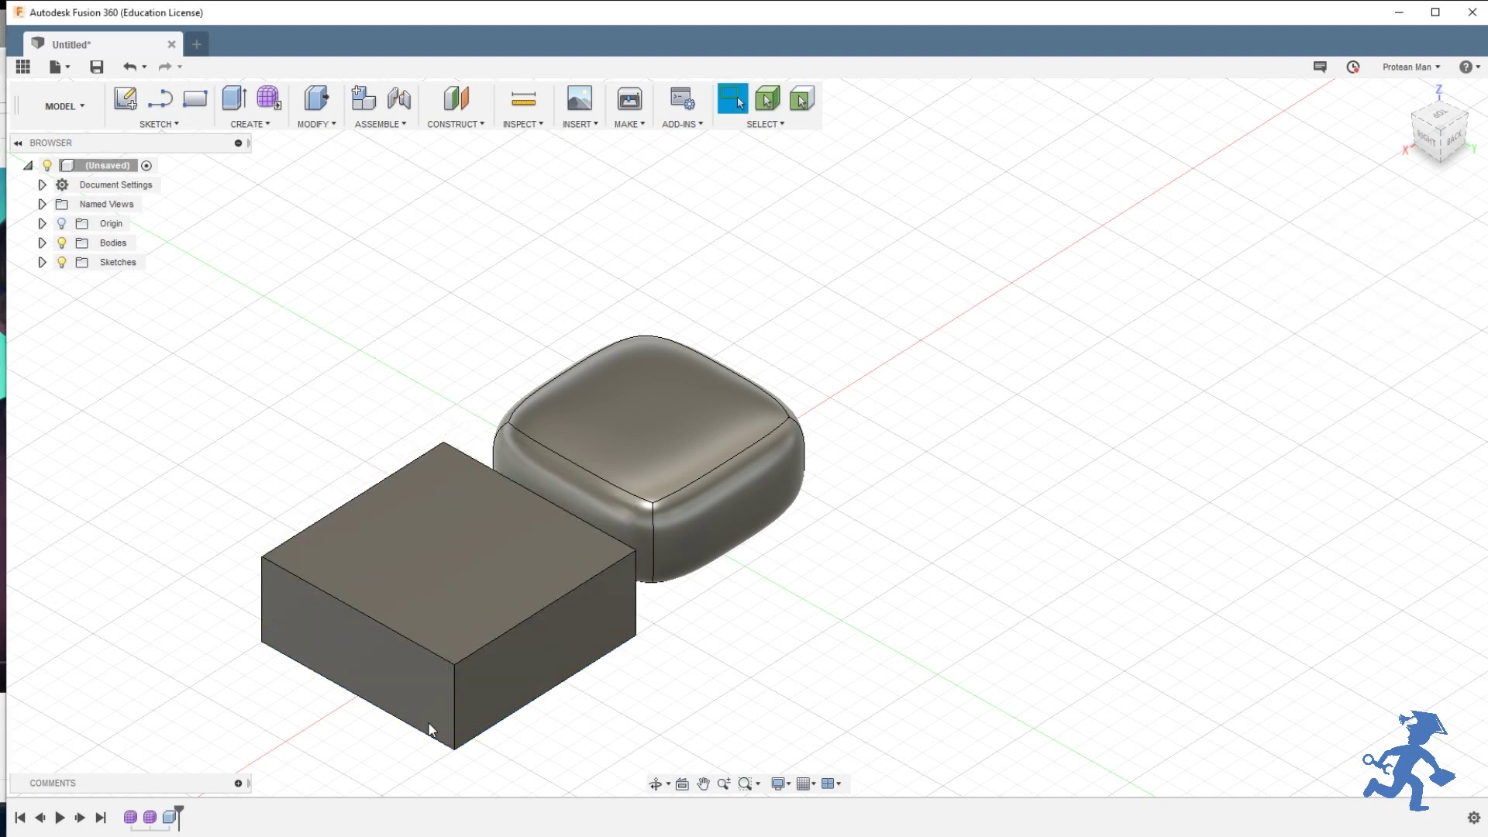
# Step: Enter the Form sculpting environment and orbit around both bodies
pyautogui.click(78, 106)
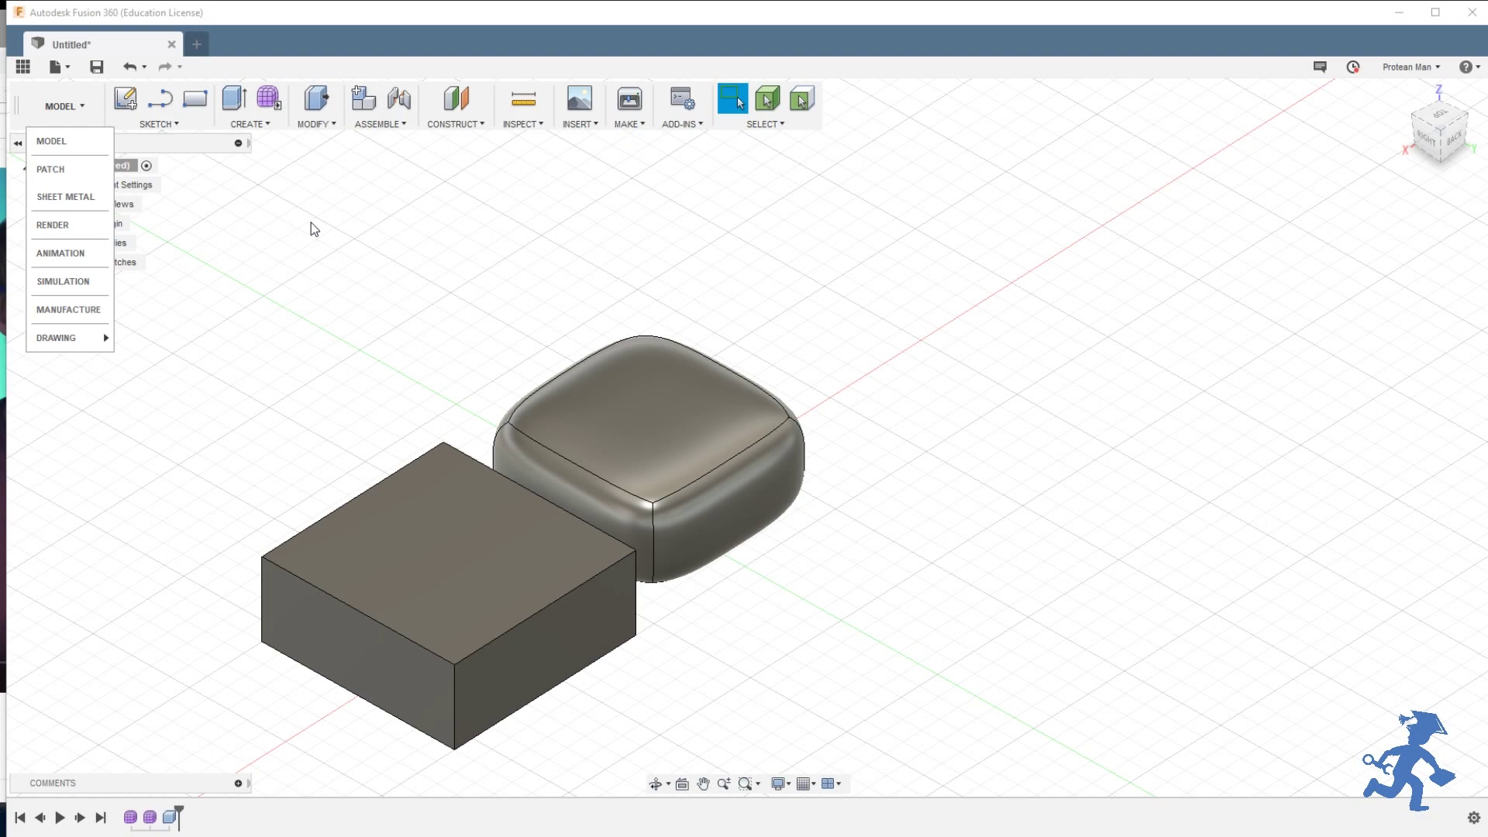
pyautogui.click(268, 99)
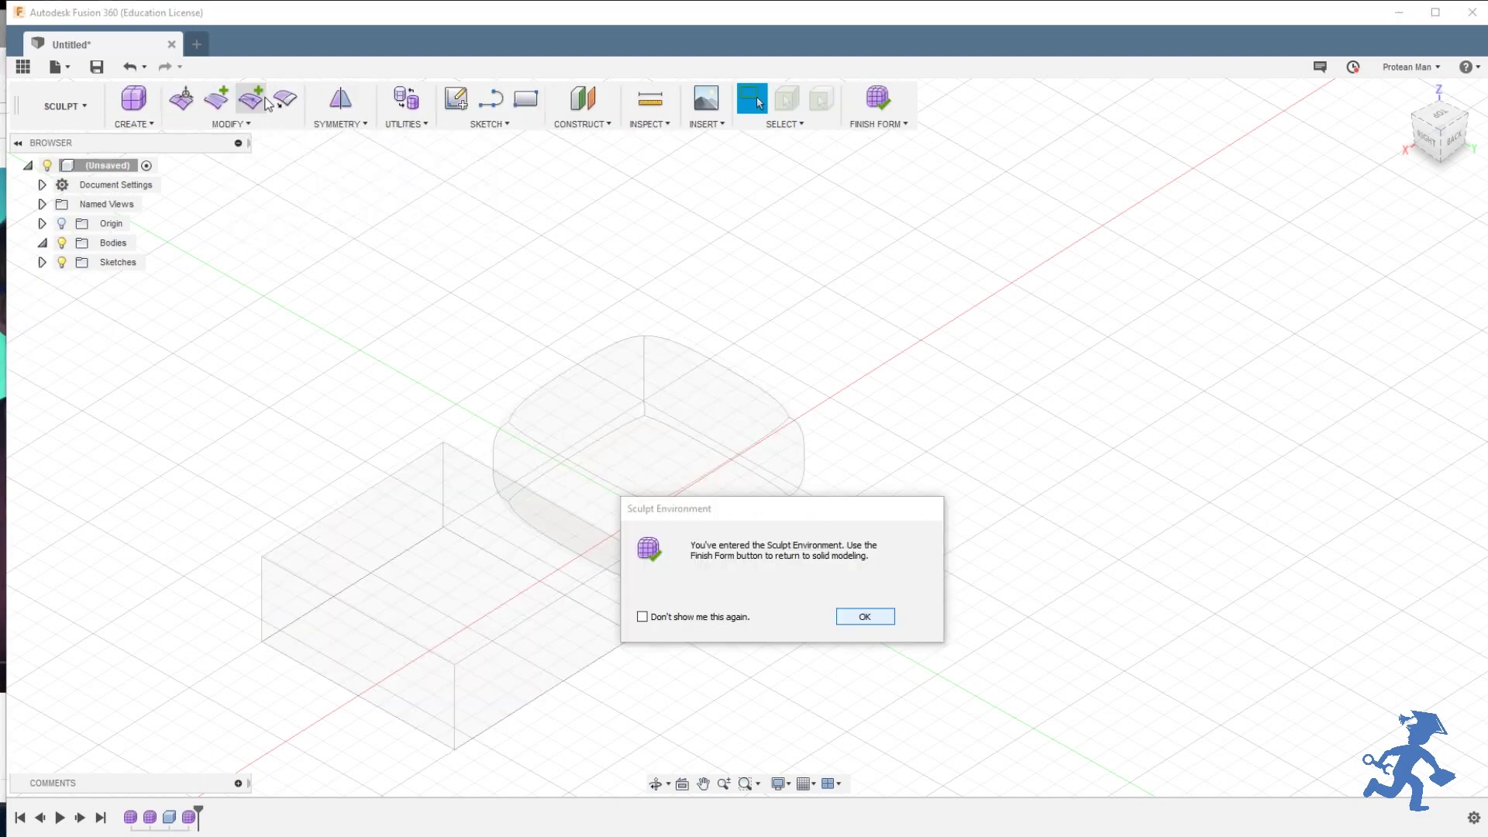
pyautogui.click(864, 617)
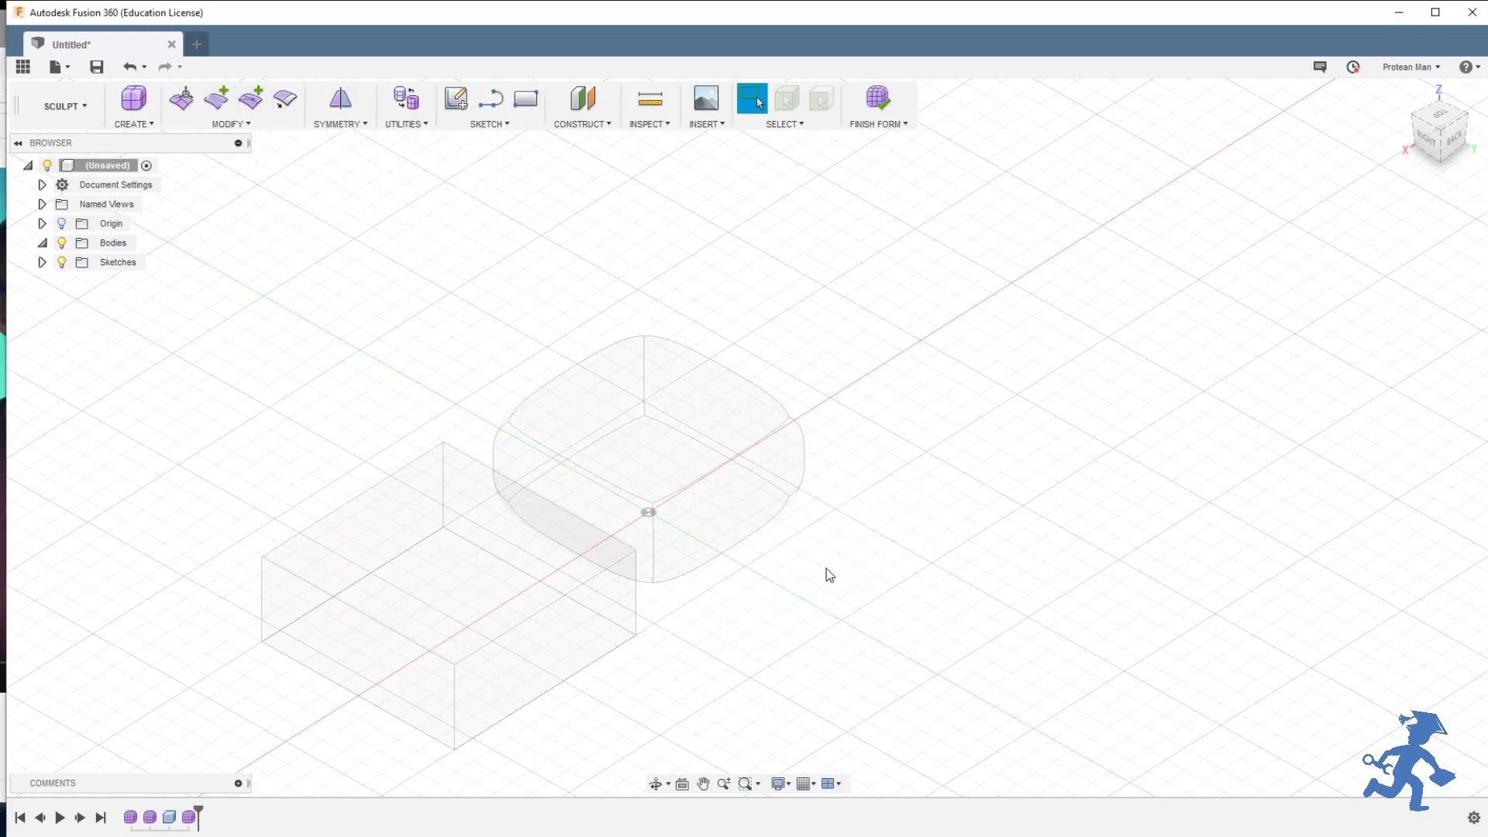
pyautogui.moveTo(827, 575)
pyautogui.keyDown('shift'); pyautogui.mouseDown(button='middle')
pyautogui.moveTo(698, 515)
pyautogui.moveTo(724, 511)
pyautogui.moveTo(565, 521)
pyautogui.moveTo(432, 452)
pyautogui.mouseUp(button='middle'); pyautogui.keyUp('shift')
pyautogui.scroll(-3, 522, 530)
pyautogui.scroll(6, 522, 525)
pyautogui.scroll(-3, 624, 503)
pyautogui.scroll(-1, 624, 503)
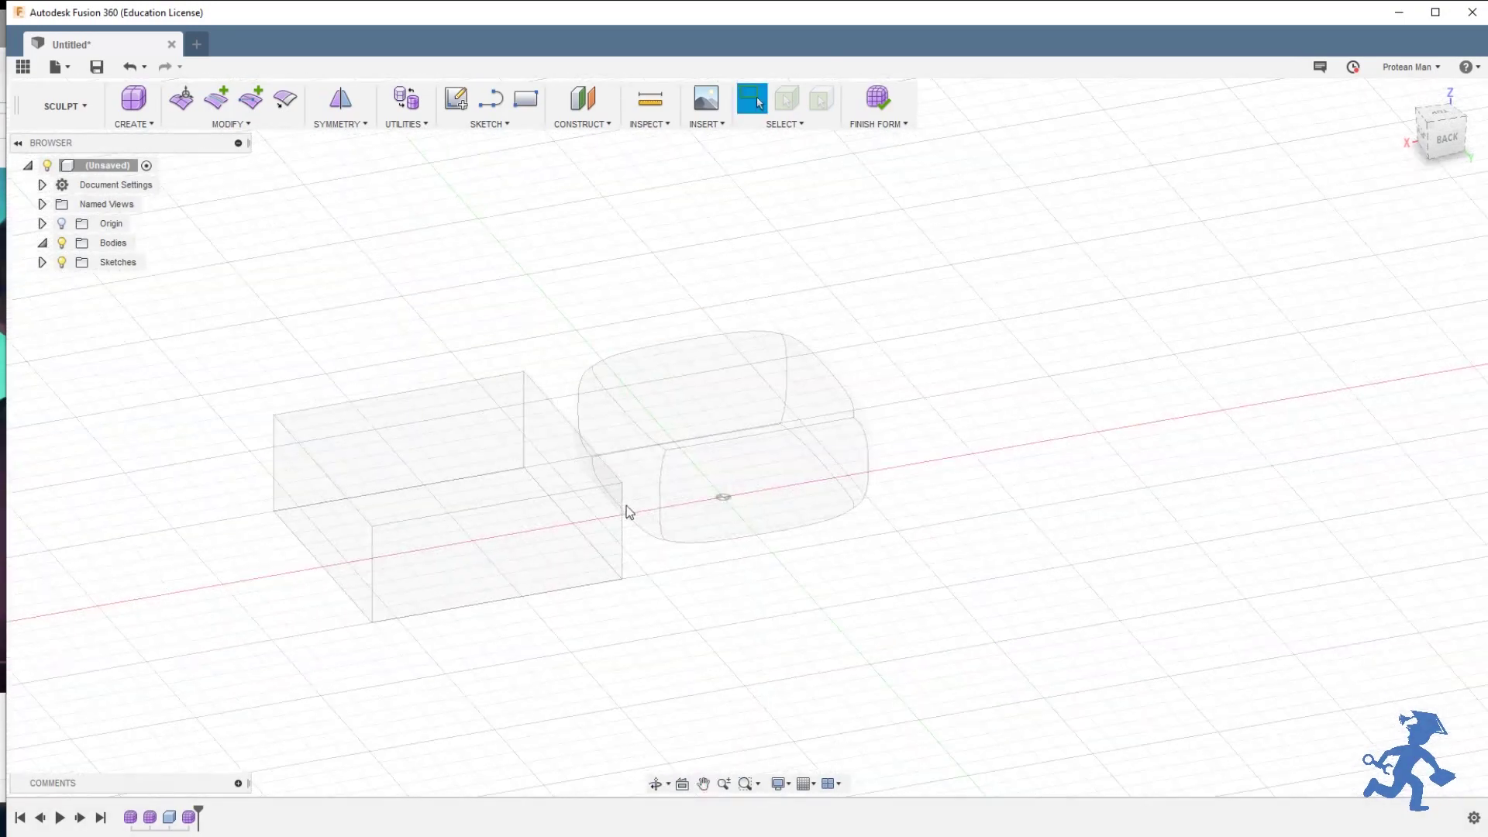
# Step: Leave the Form environment and delete the old rounded body
pyautogui.hotkey('ctrl', 'z')
pyautogui.click(731, 440)
pyautogui.press('Delete')
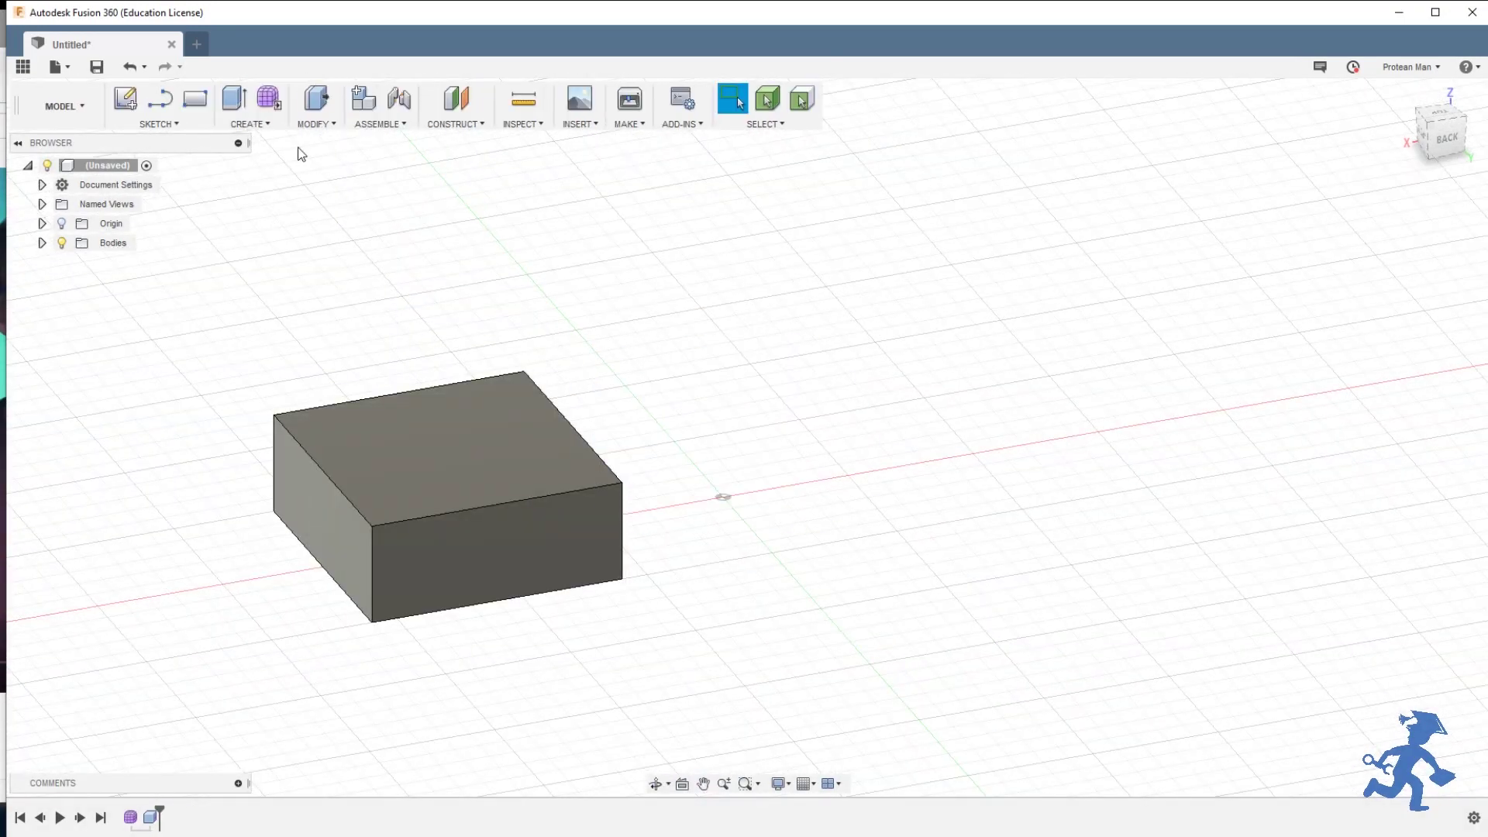
# Step: Create a 50 mm T-spline box centred at the origin on the ground plane
pyautogui.click(268, 98)
pyautogui.click(867, 641)
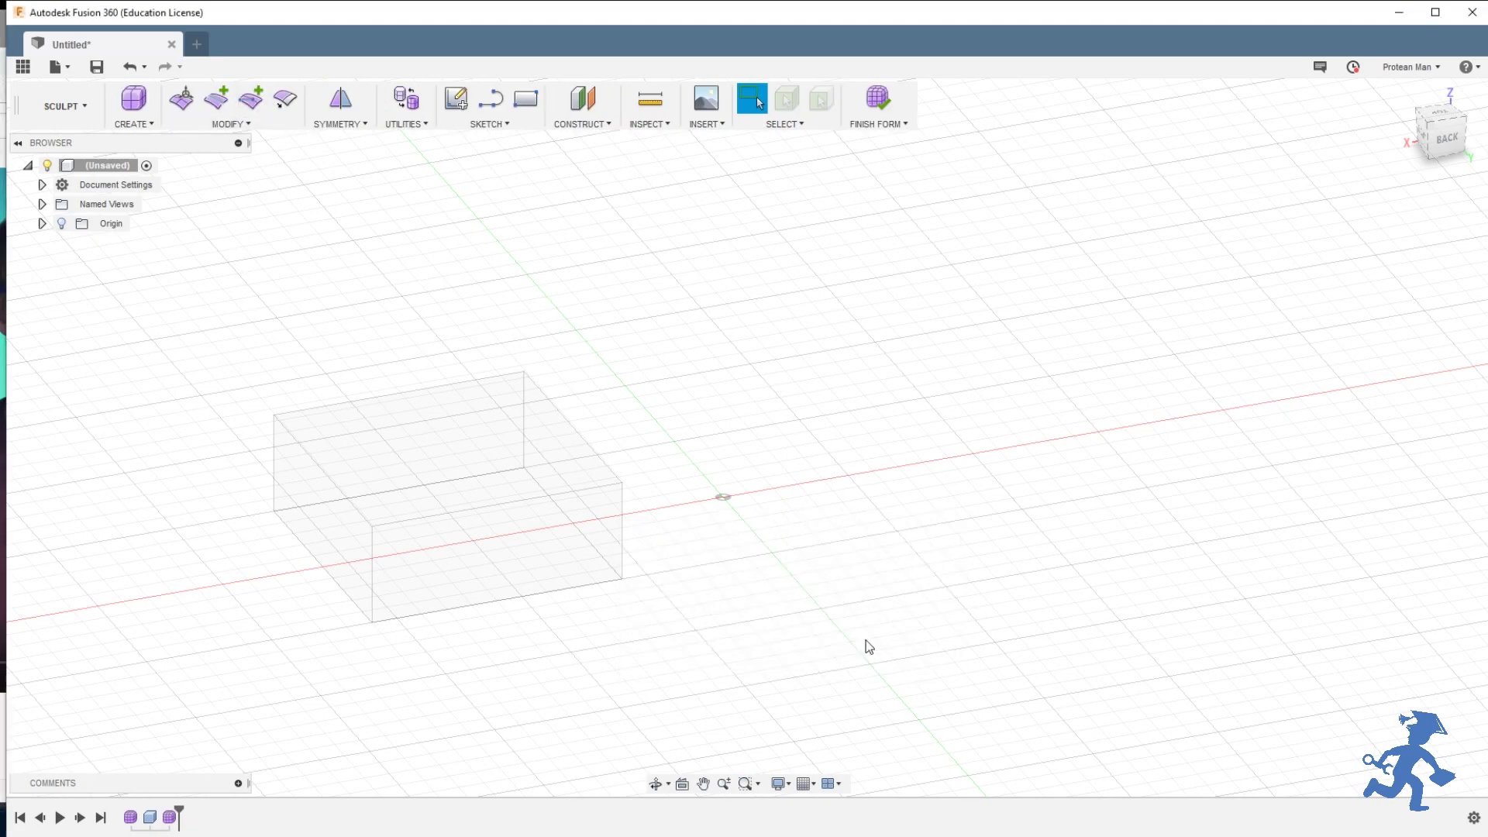
pyautogui.click(134, 98)
pyautogui.click(728, 505)
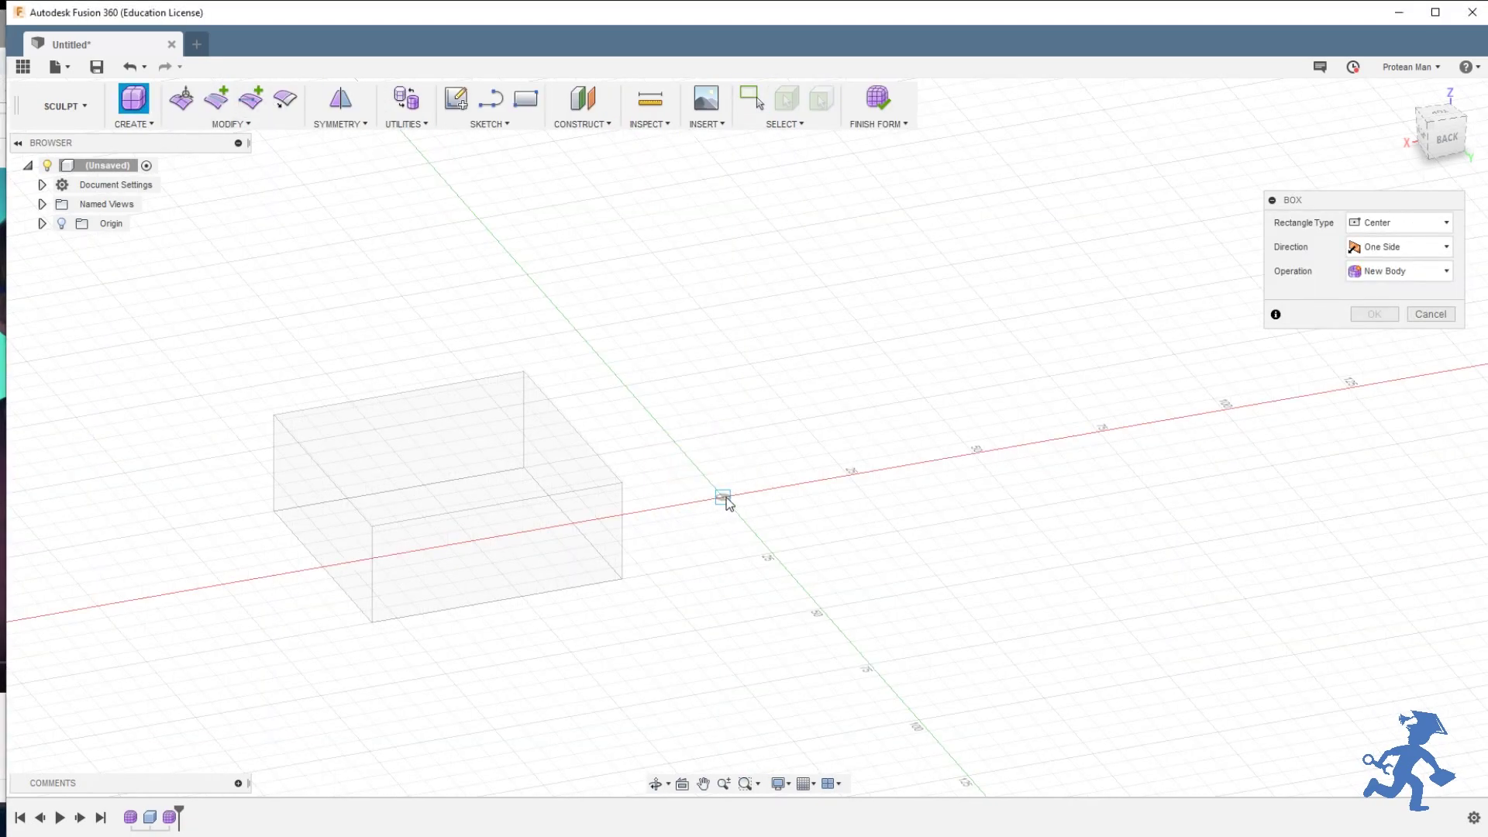
pyautogui.click(723, 497)
pyautogui.click(646, 577)
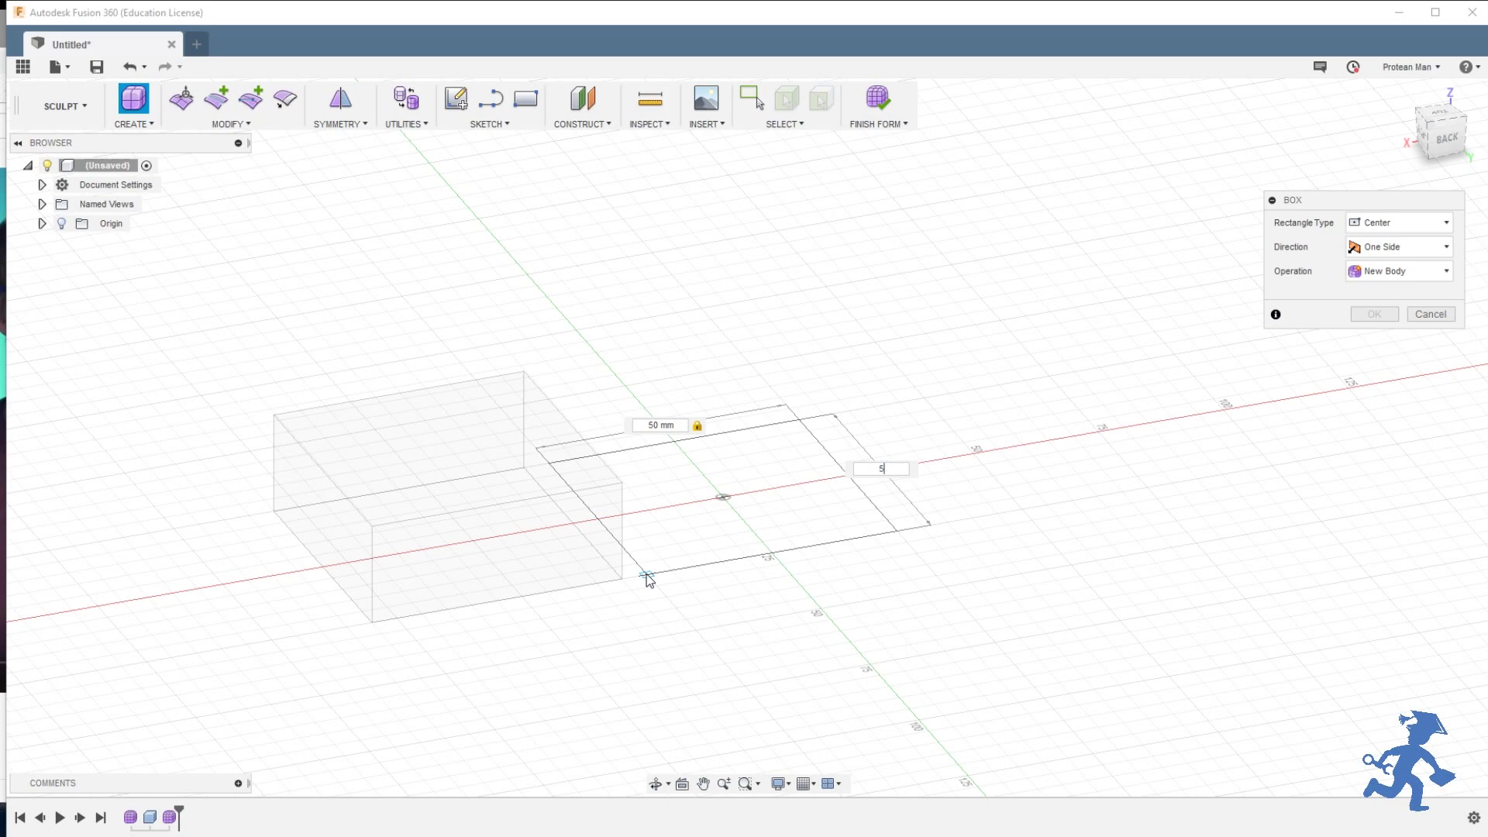
pyautogui.press('Return')
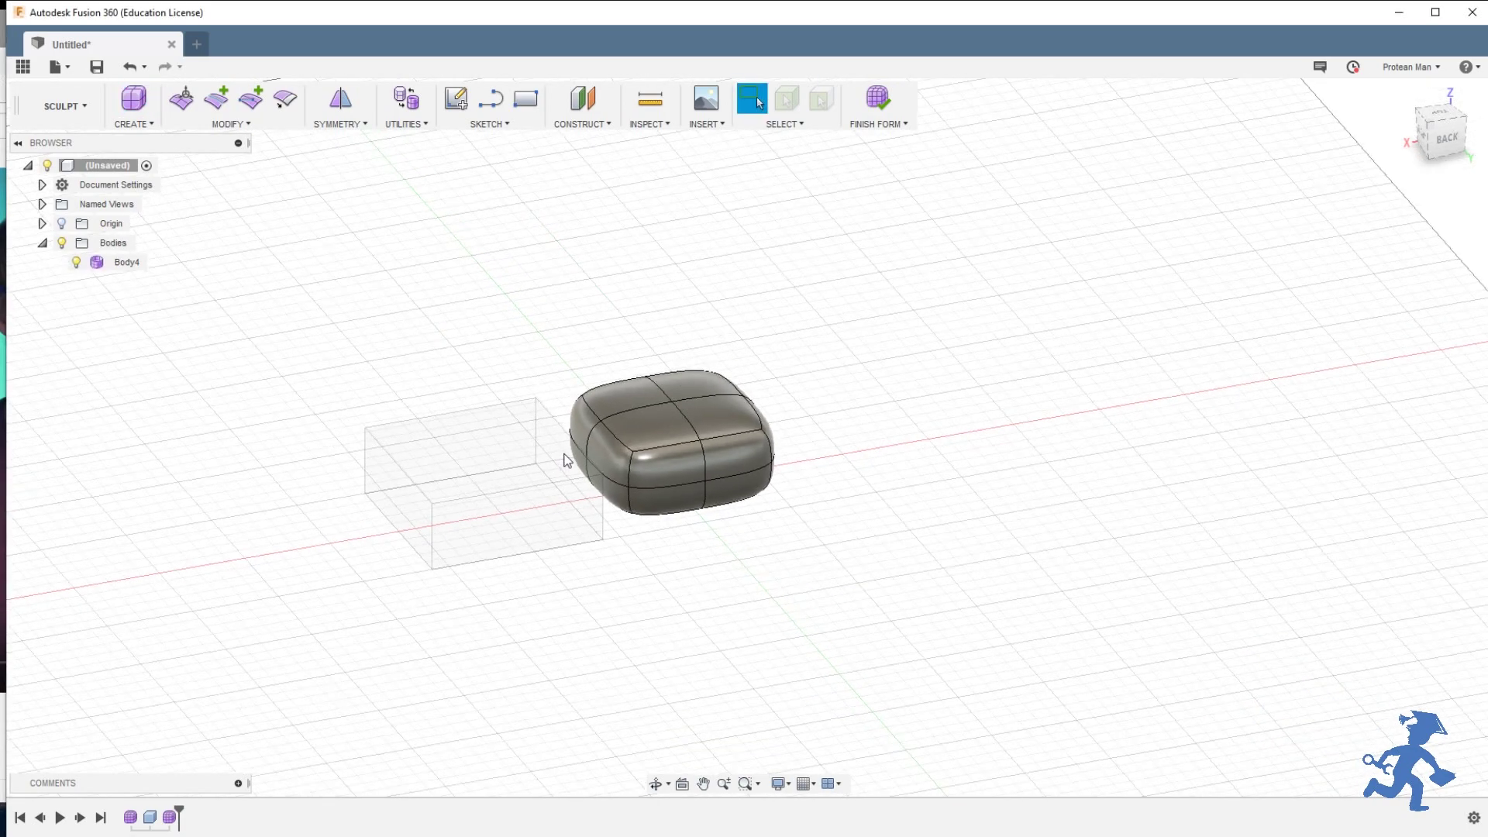
pyautogui.scroll(5, 565, 458)
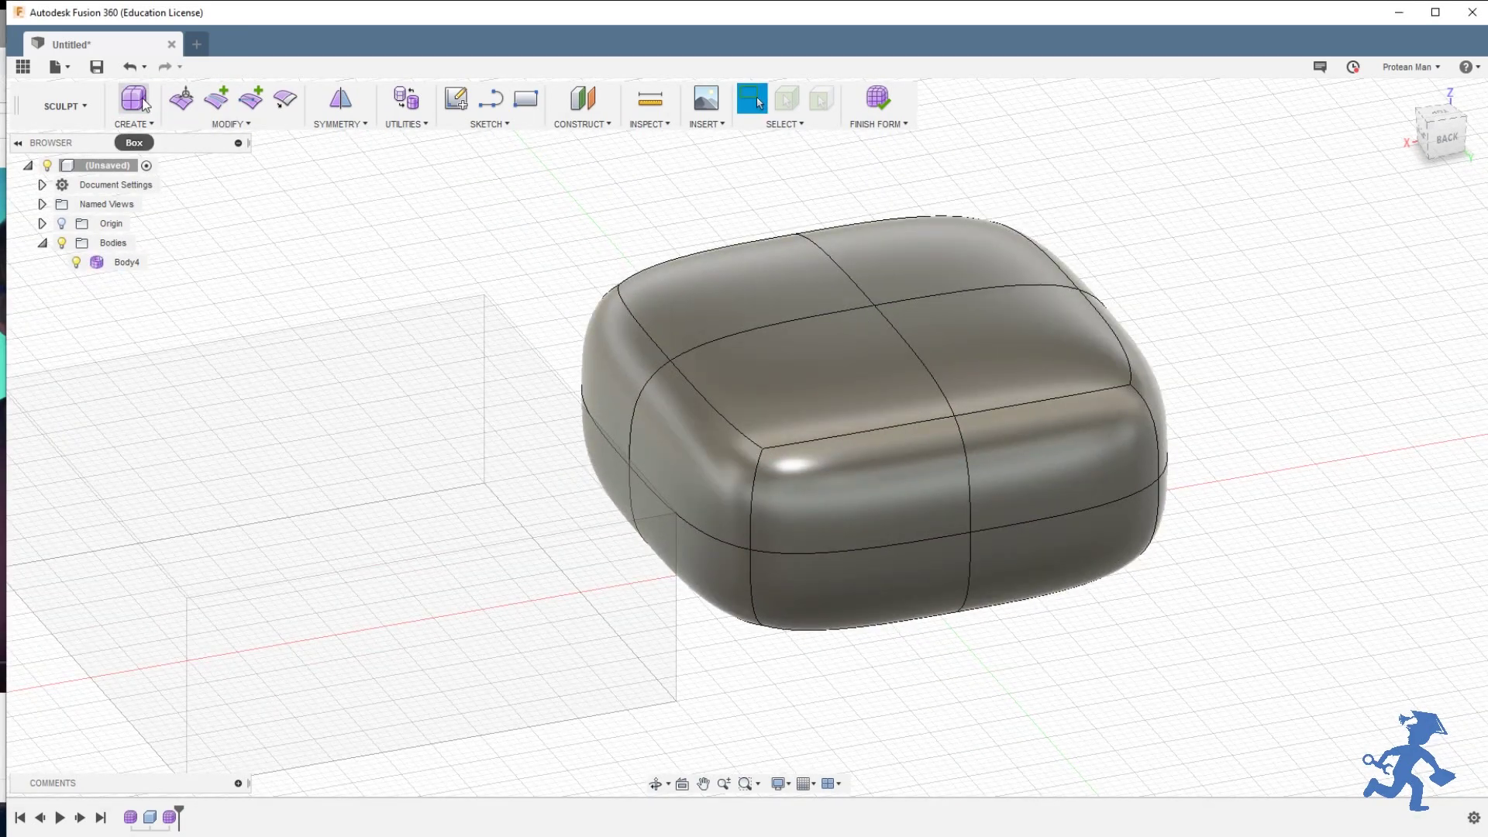
pyautogui.scroll(-3, 612, 519)
pyautogui.keyDown('shift'); pyautogui.moveTo(465, 524); pyautogui.dragTo(455, 512, button='middle'); pyautogui.keyUp('shift')
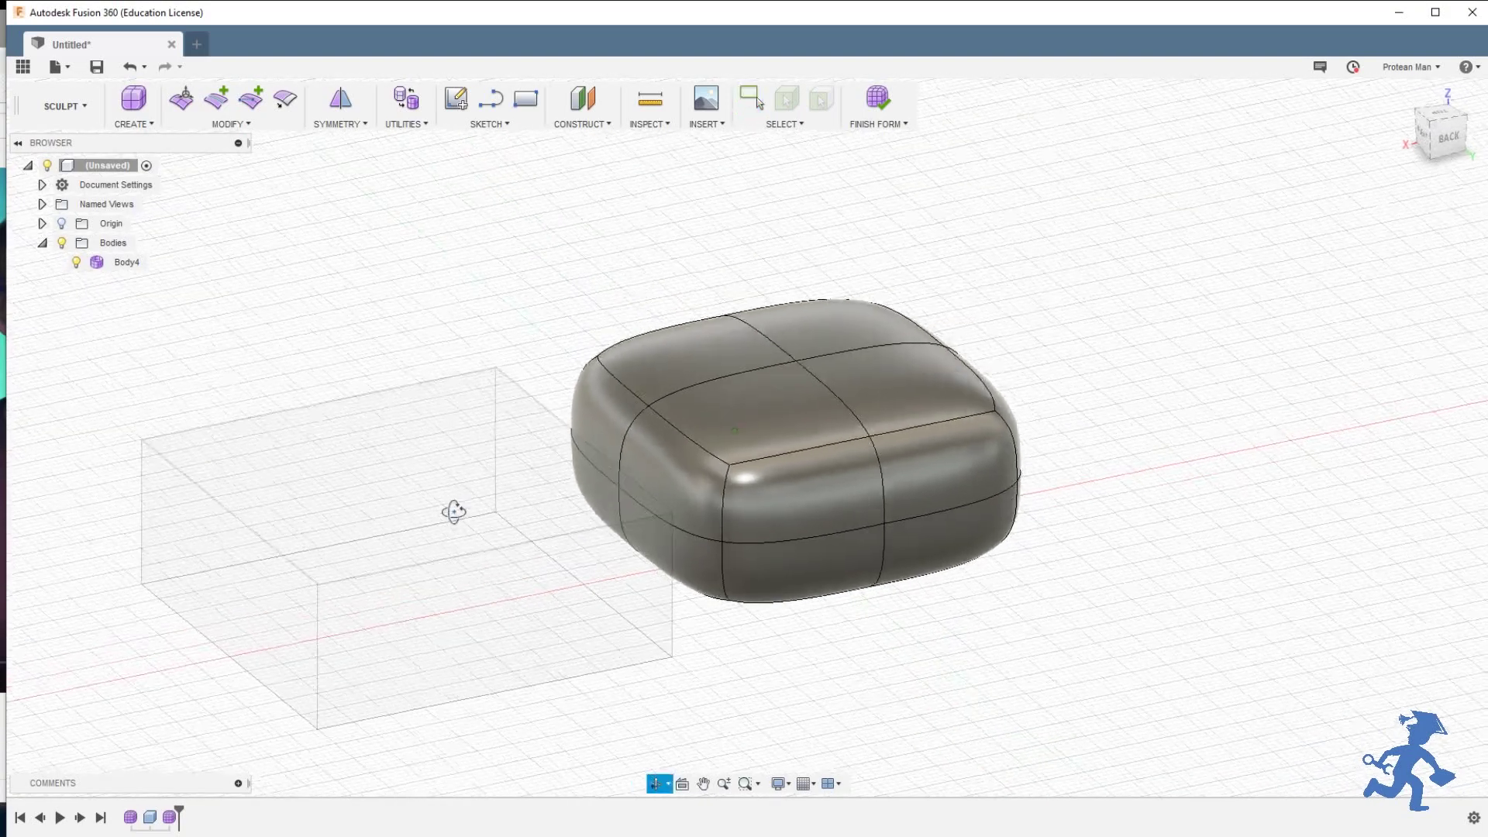
pyautogui.moveTo(326, 534); pyautogui.dragTo(441, 444, button='middle')
pyautogui.scroll(-2, 337, 477)
pyautogui.scroll(6, 336, 477)
pyautogui.press('Escape')
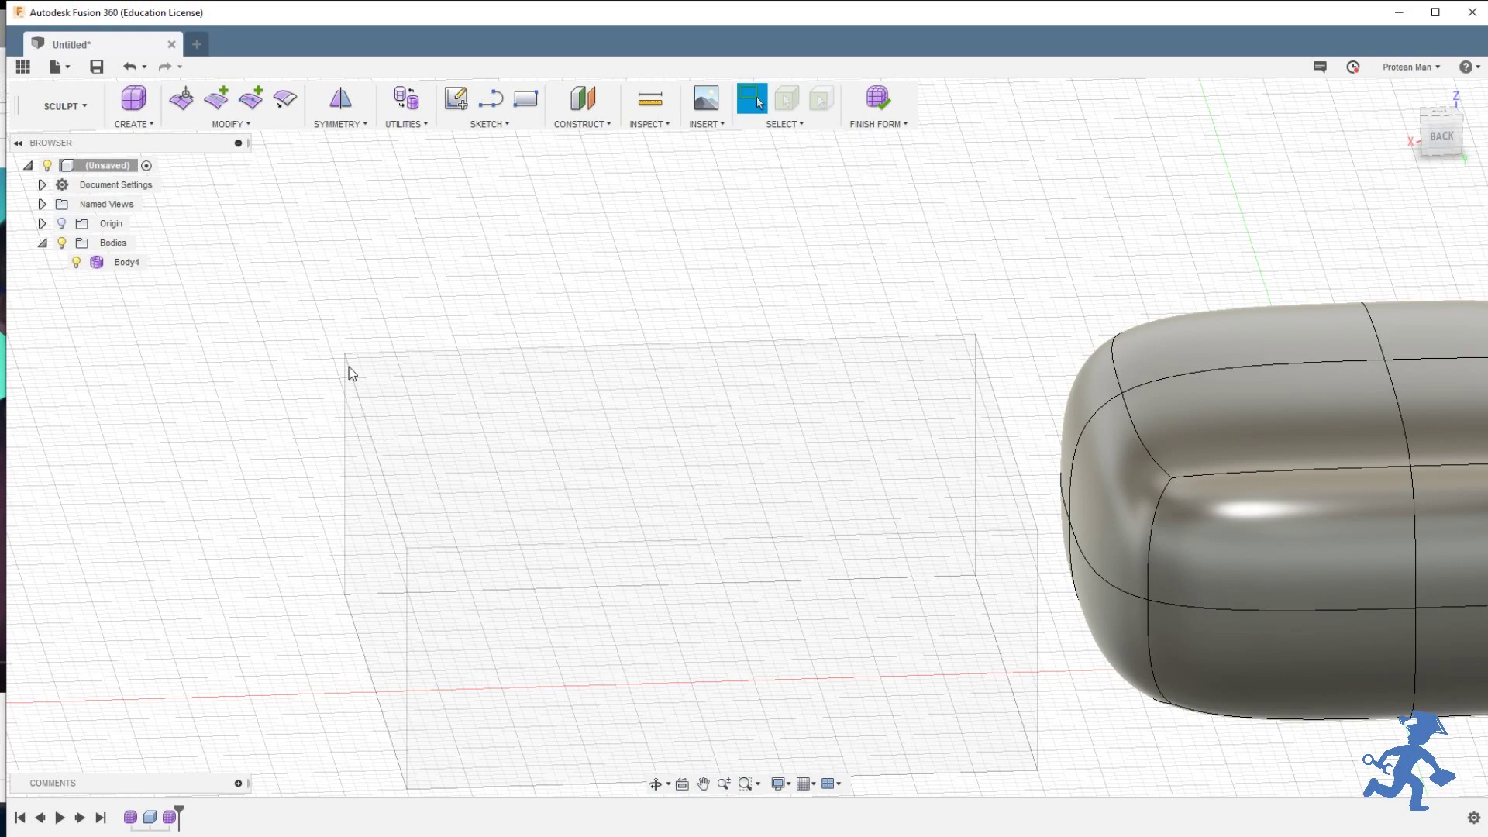
pyautogui.moveTo(834, 518); pyautogui.dragTo(349, 550, button='middle')
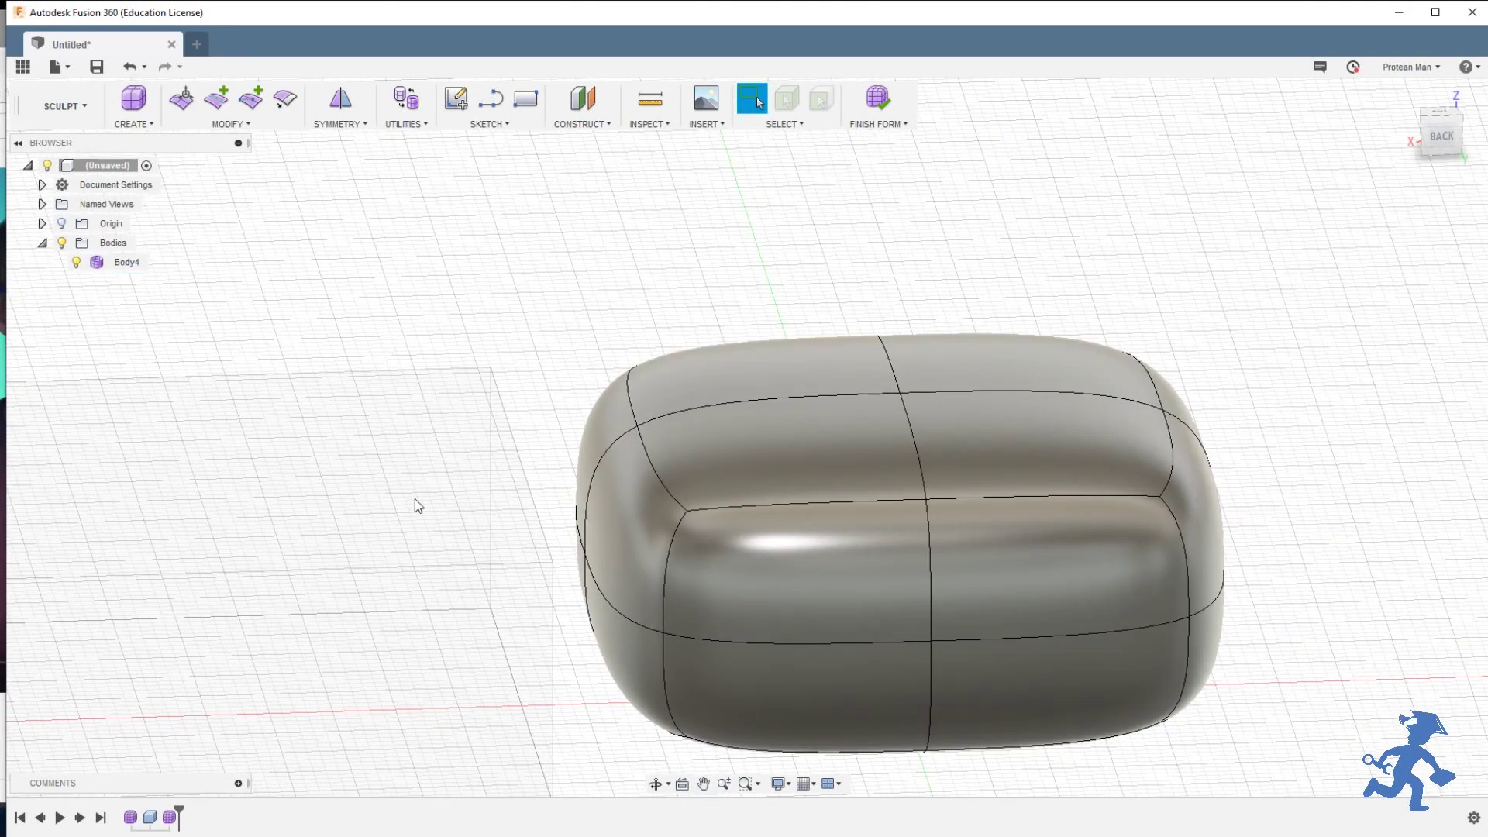
pyautogui.moveTo(963, 558); pyautogui.dragTo(795, 550, button='middle')
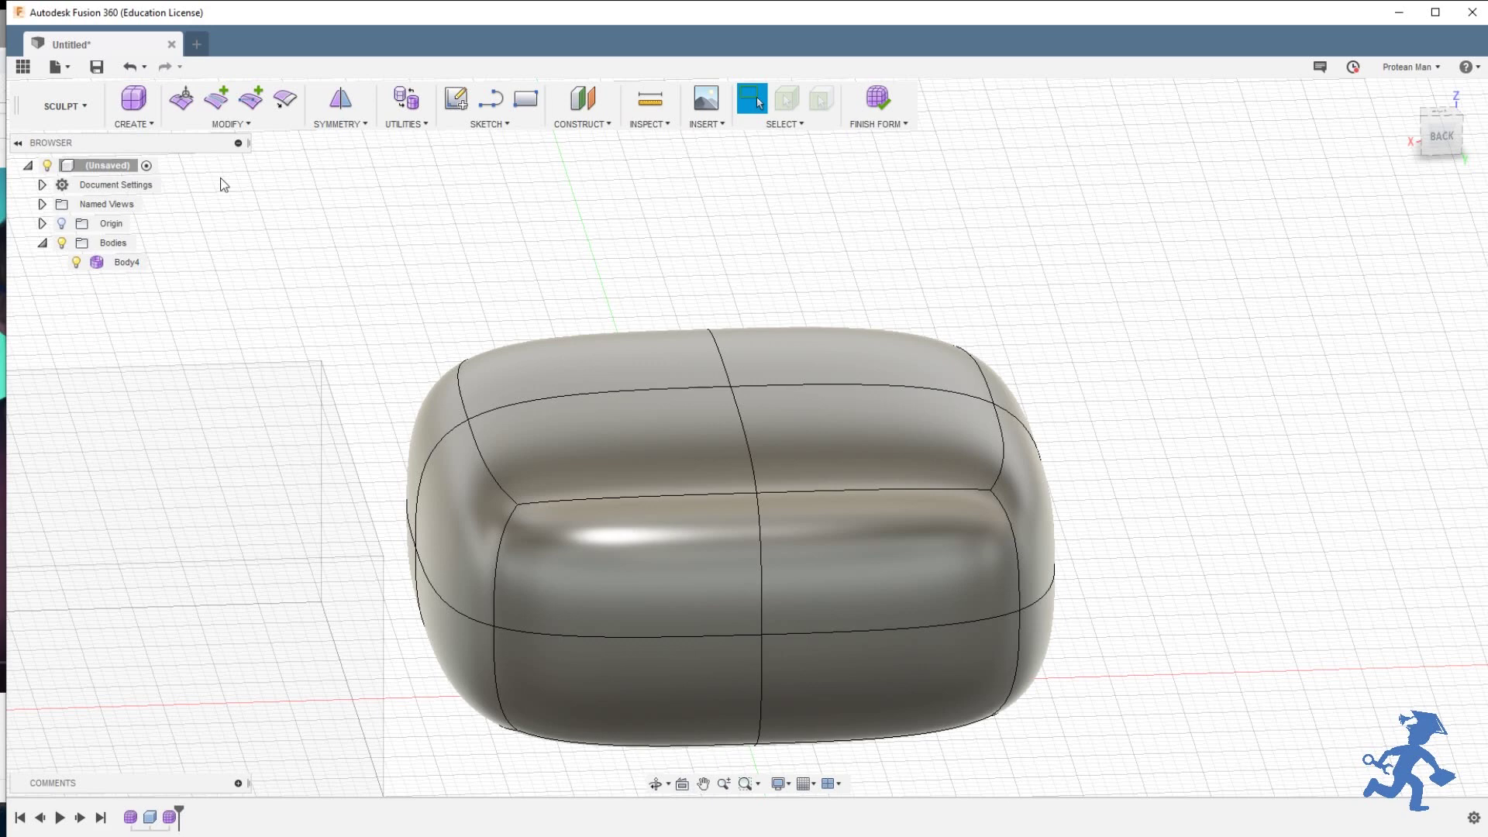
pyautogui.click(182, 99)
pyautogui.click(730, 387)
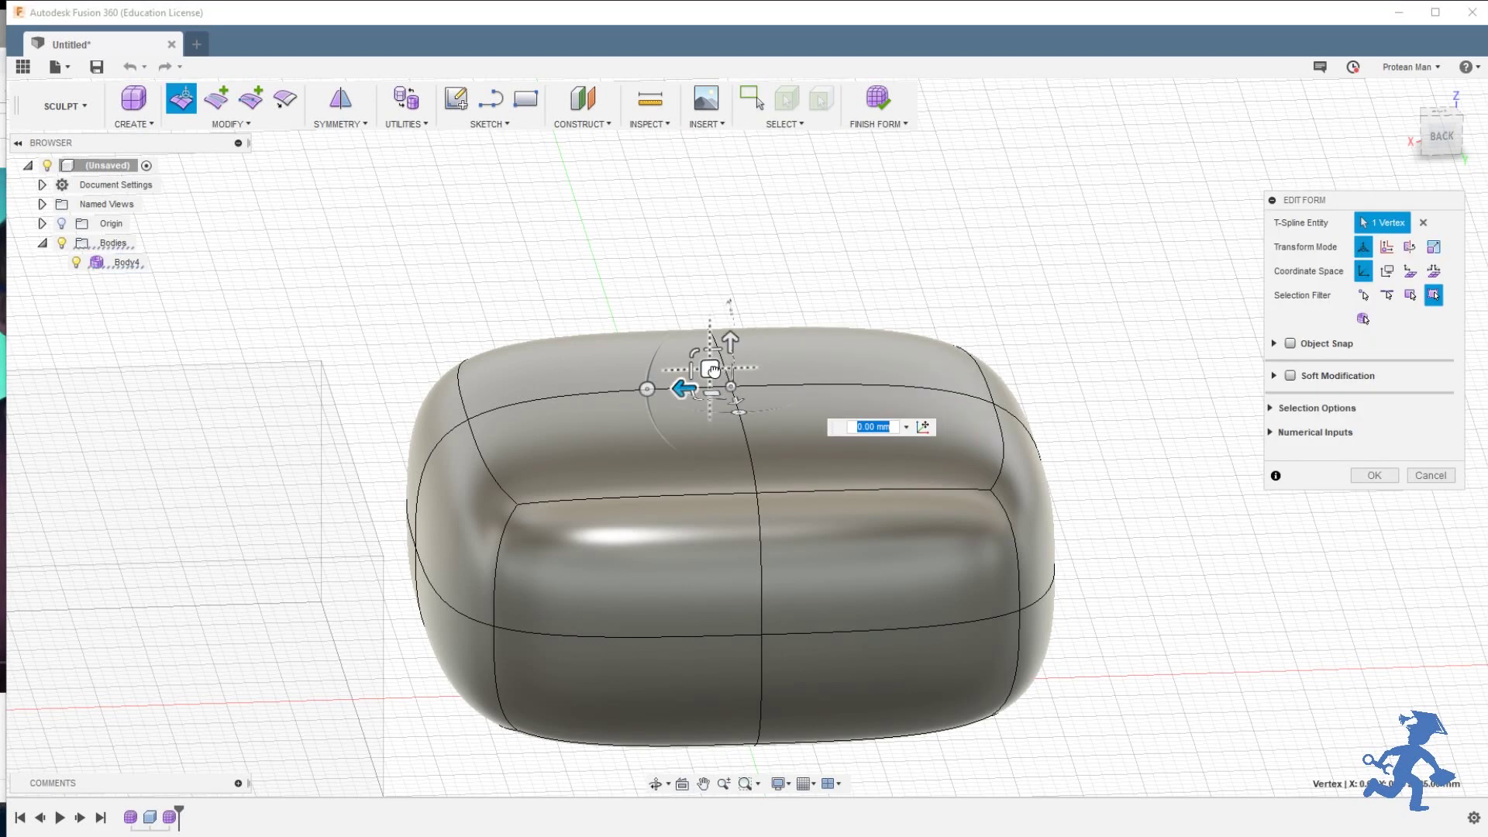
pyautogui.moveTo(707, 369); pyautogui.dragTo(728, 321)
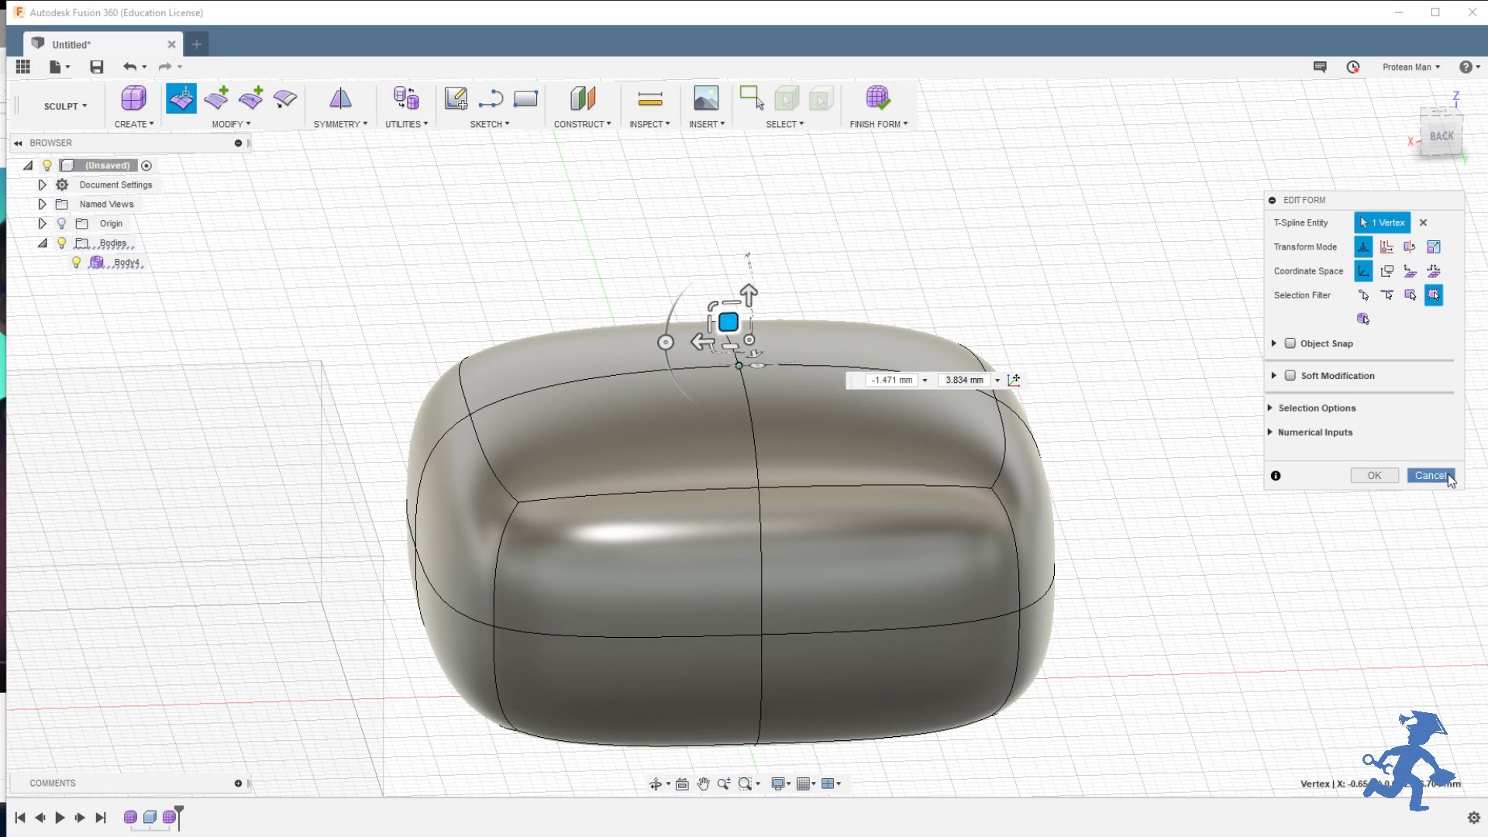
pyautogui.click(1429, 475)
pyautogui.scroll(2, 571, 468)
pyautogui.scroll(-3, 541, 474)
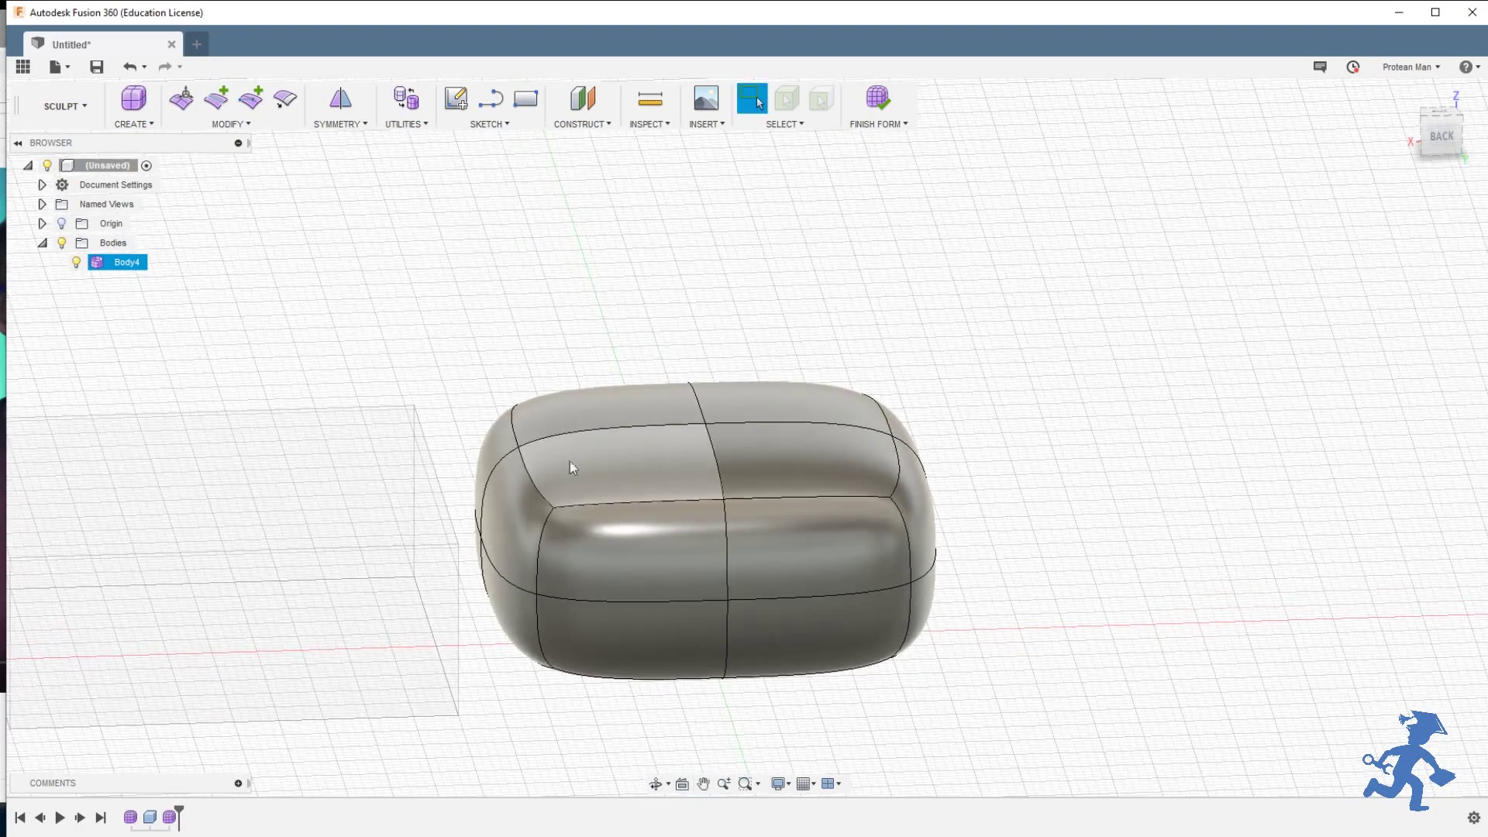
pyautogui.scroll(3, 577, 441)
pyautogui.click(224, 124)
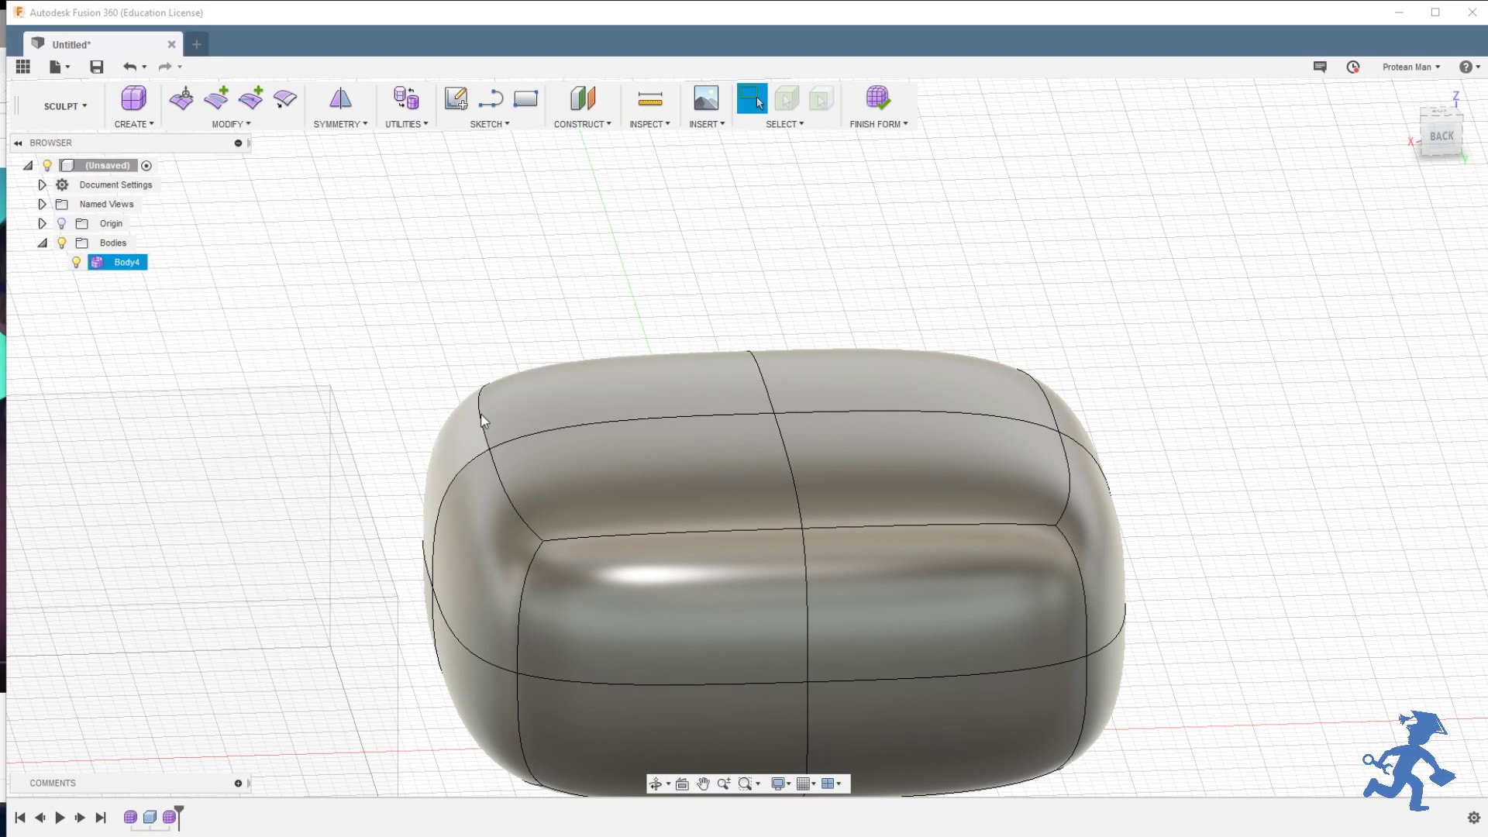
pyautogui.scroll(5, 475, 417)
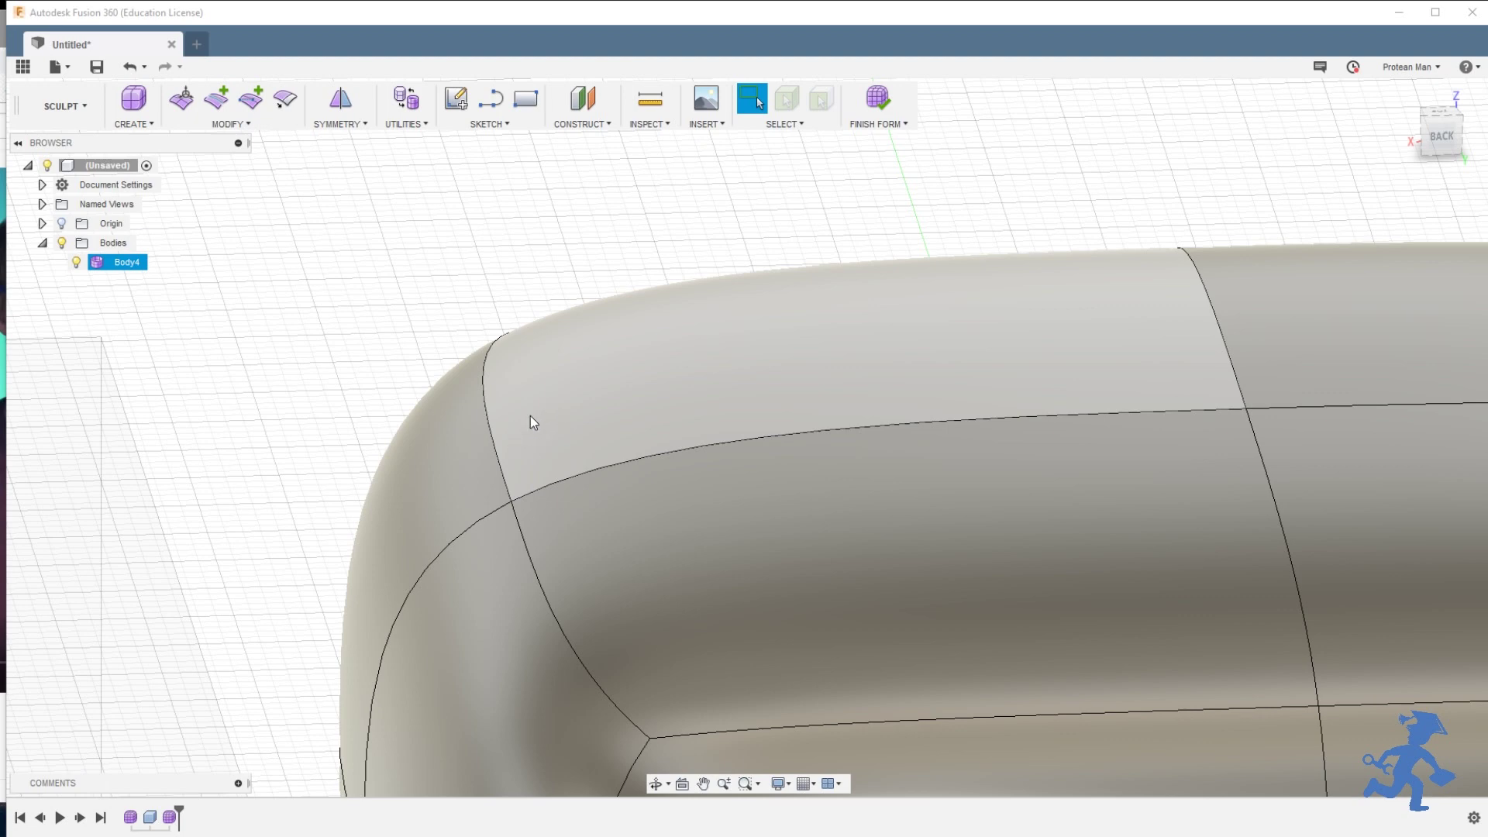
pyautogui.scroll(-5, 541, 443)
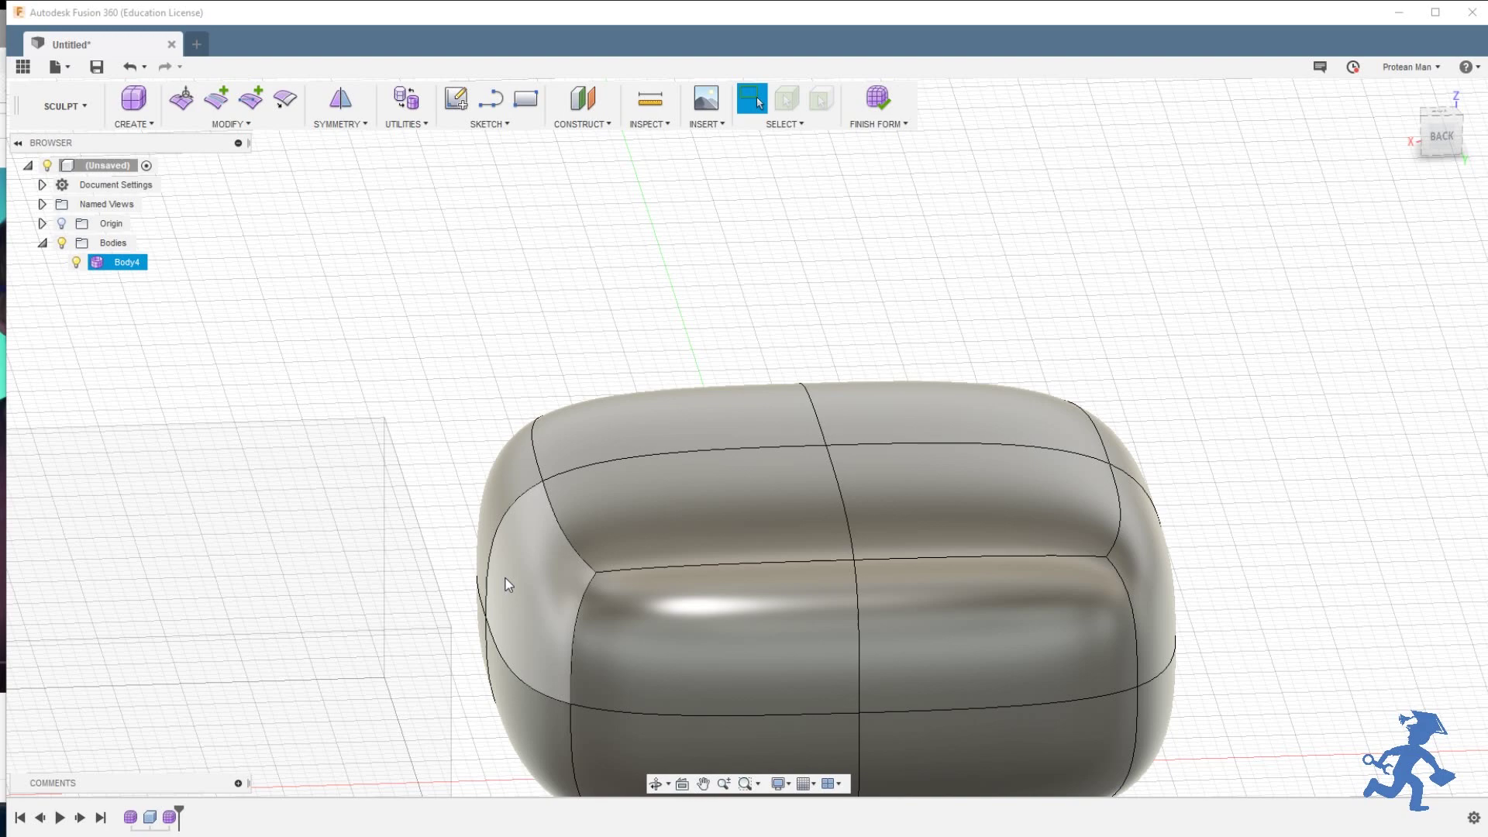
pyautogui.scroll(4, 571, 488)
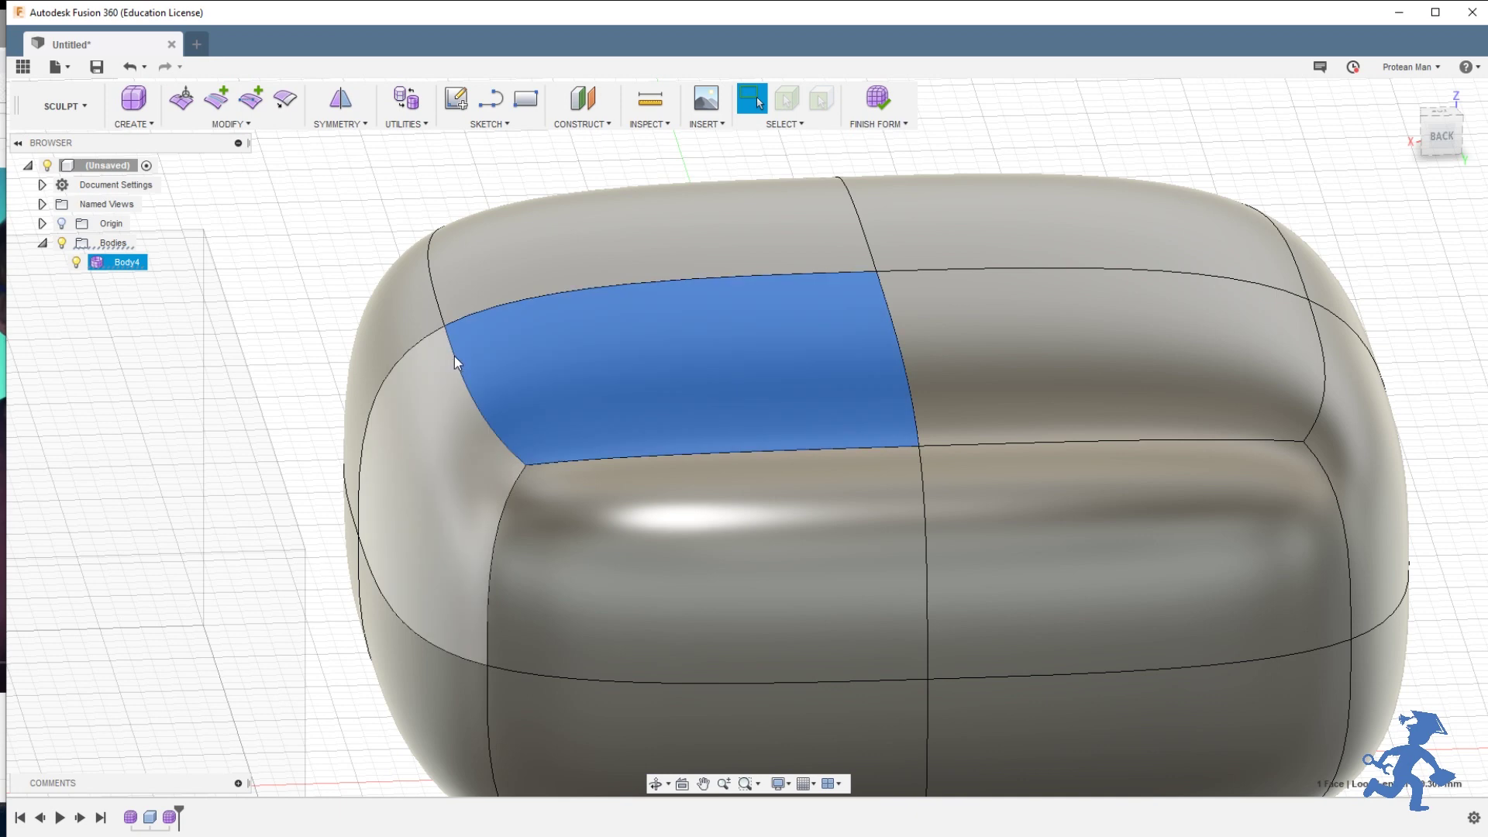
pyautogui.click(454, 358)
pyautogui.click(820, 157)
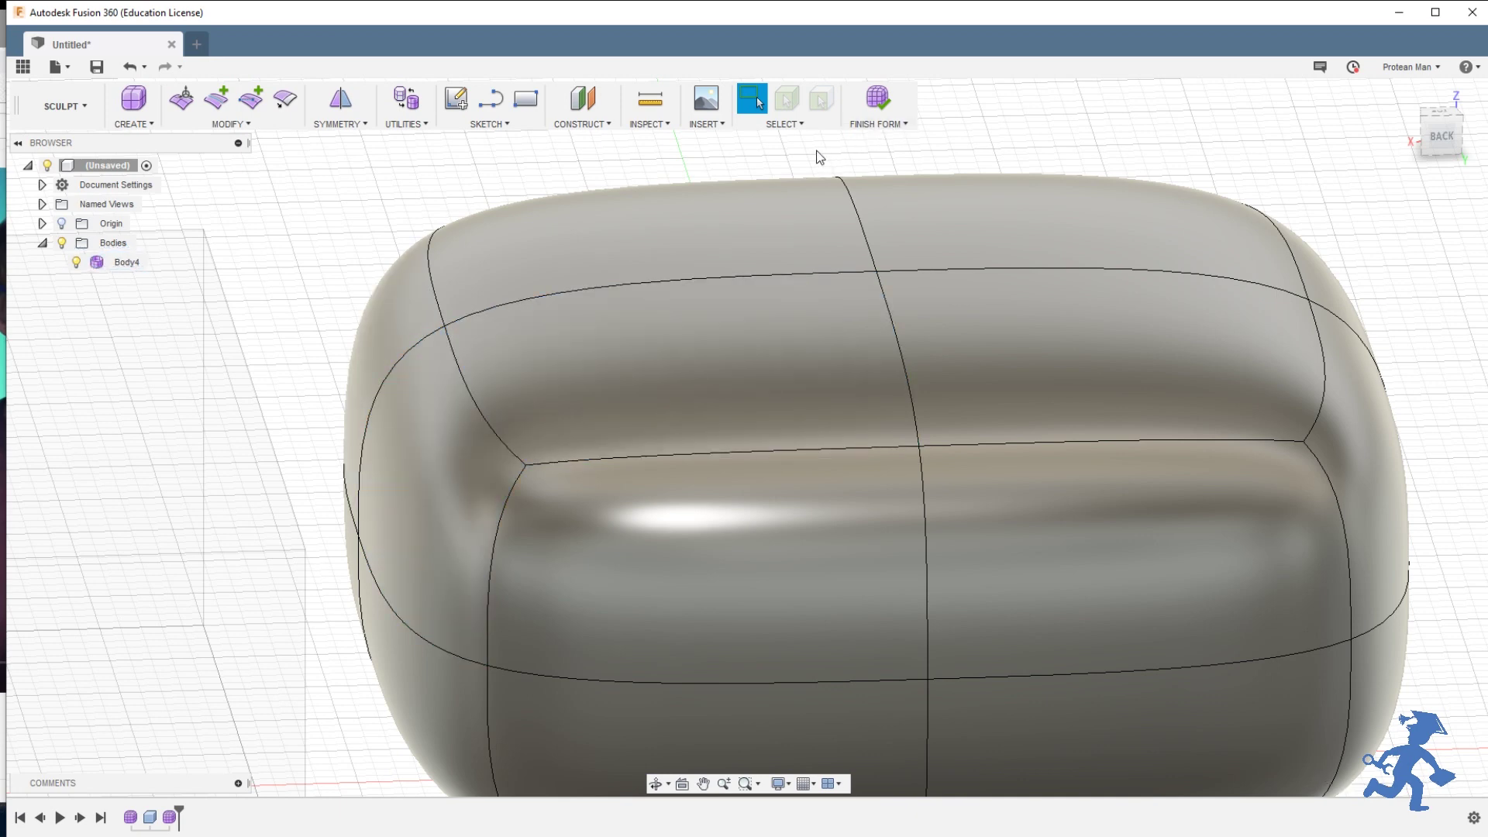
pyautogui.click(192, 118)
pyautogui.click(465, 375)
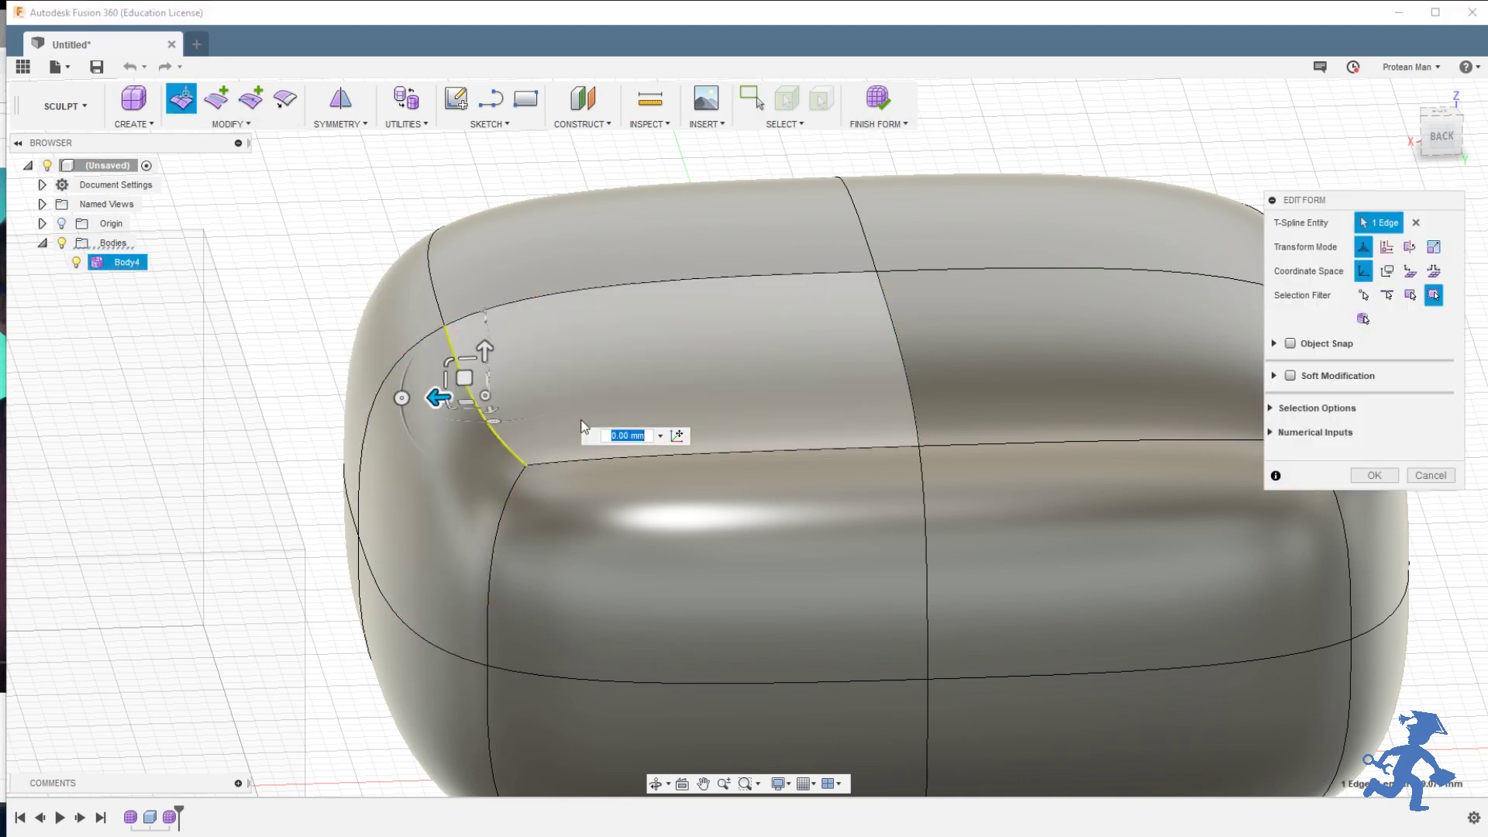
pyautogui.moveTo(465, 375); pyautogui.dragTo(459, 373)
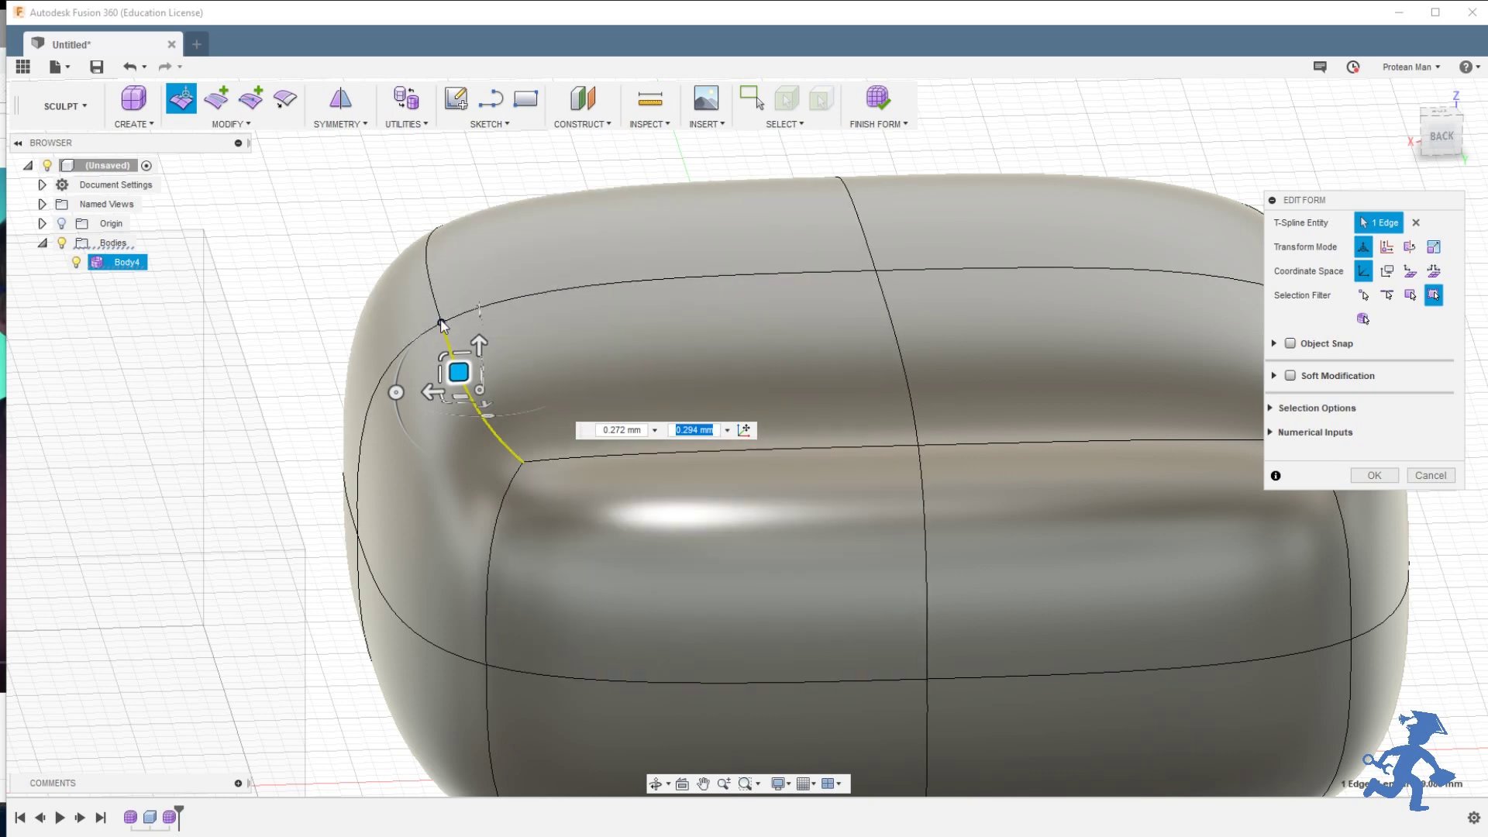
pyautogui.click(1430, 475)
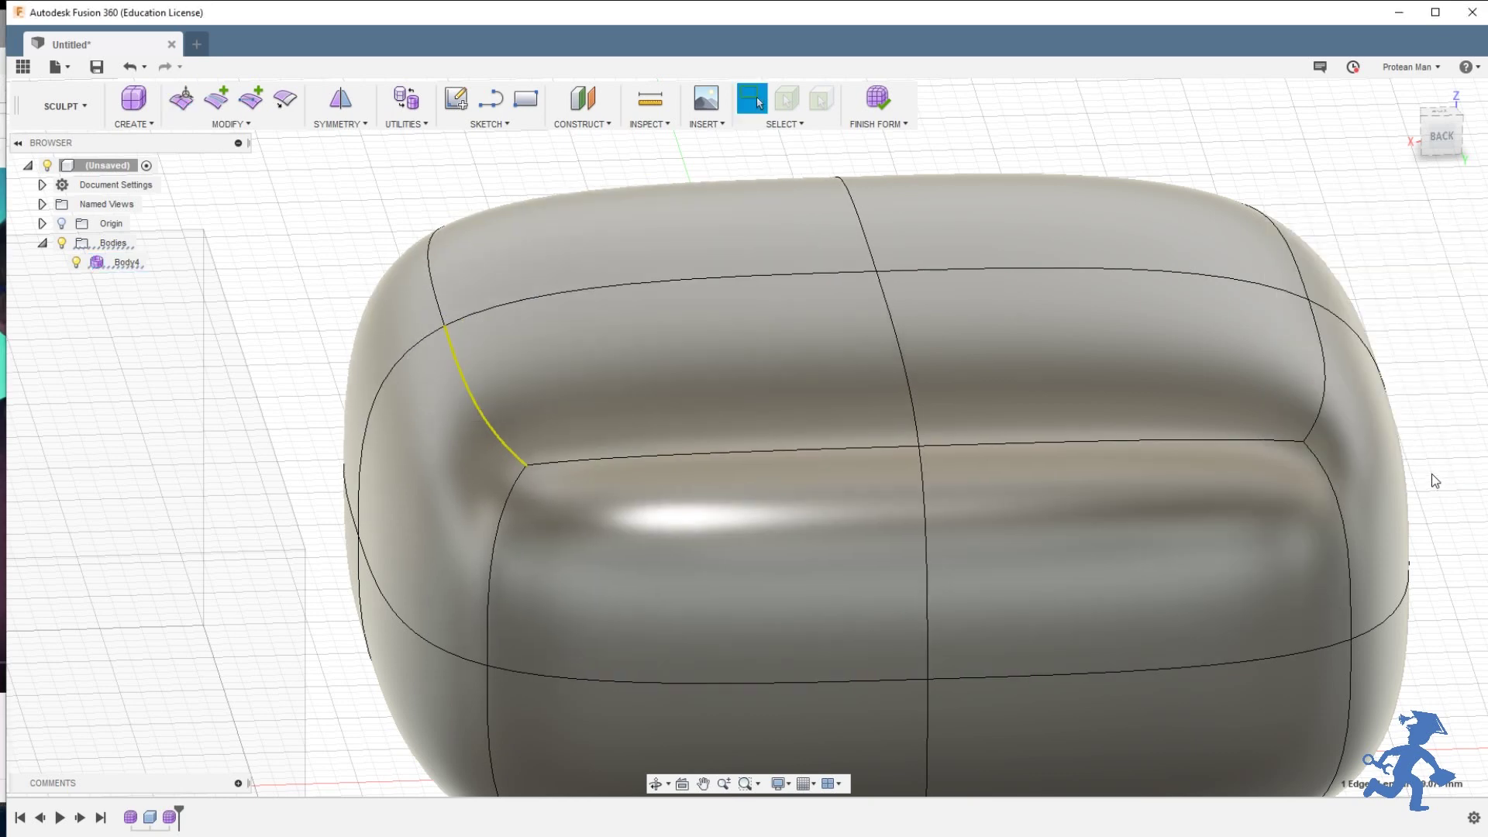
pyautogui.click(444, 175)
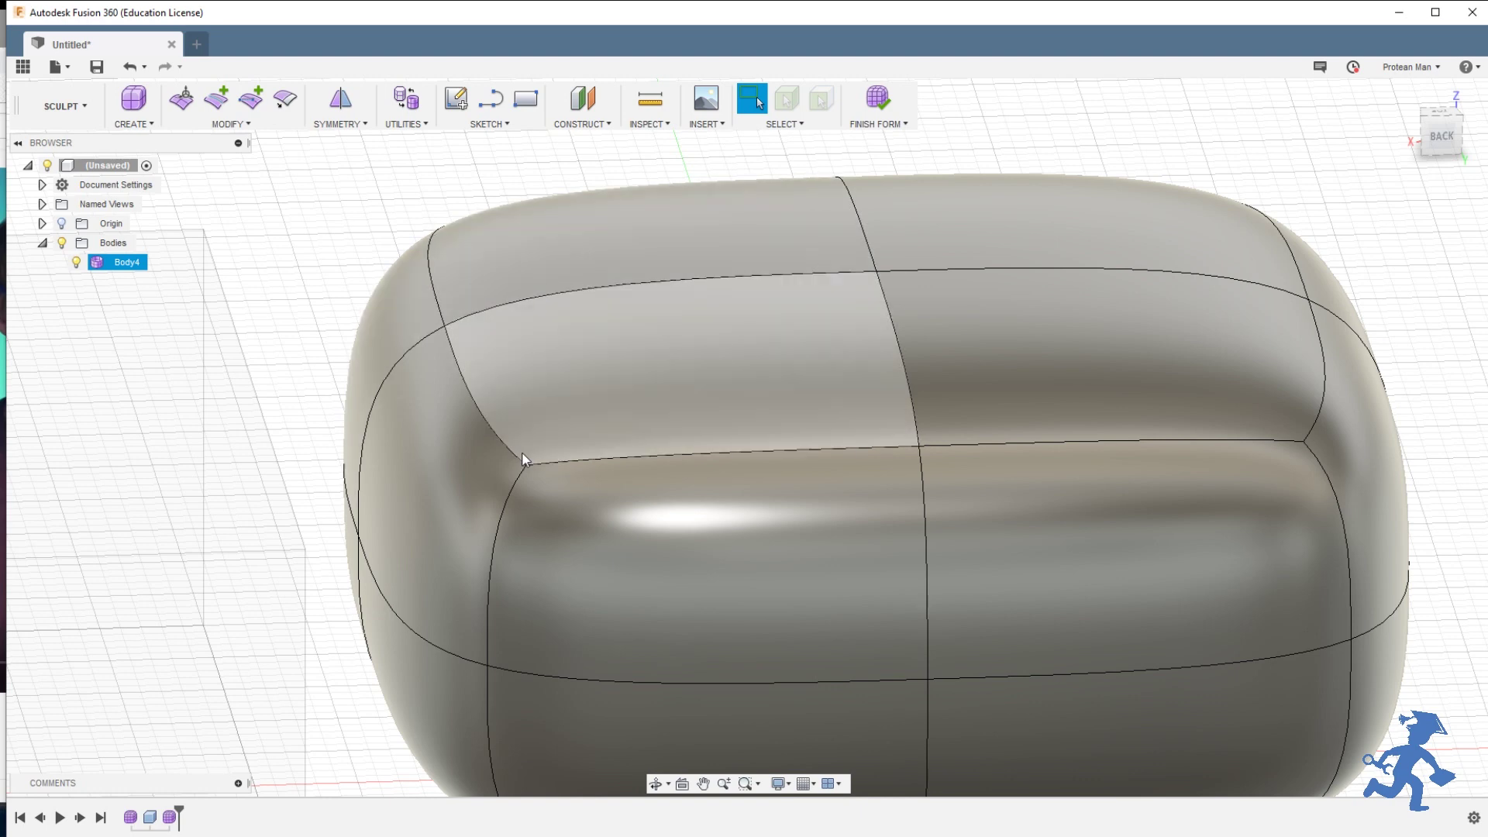
# Step: Pin the Crease command to the toolbar and test it once
pyautogui.click(229, 124)
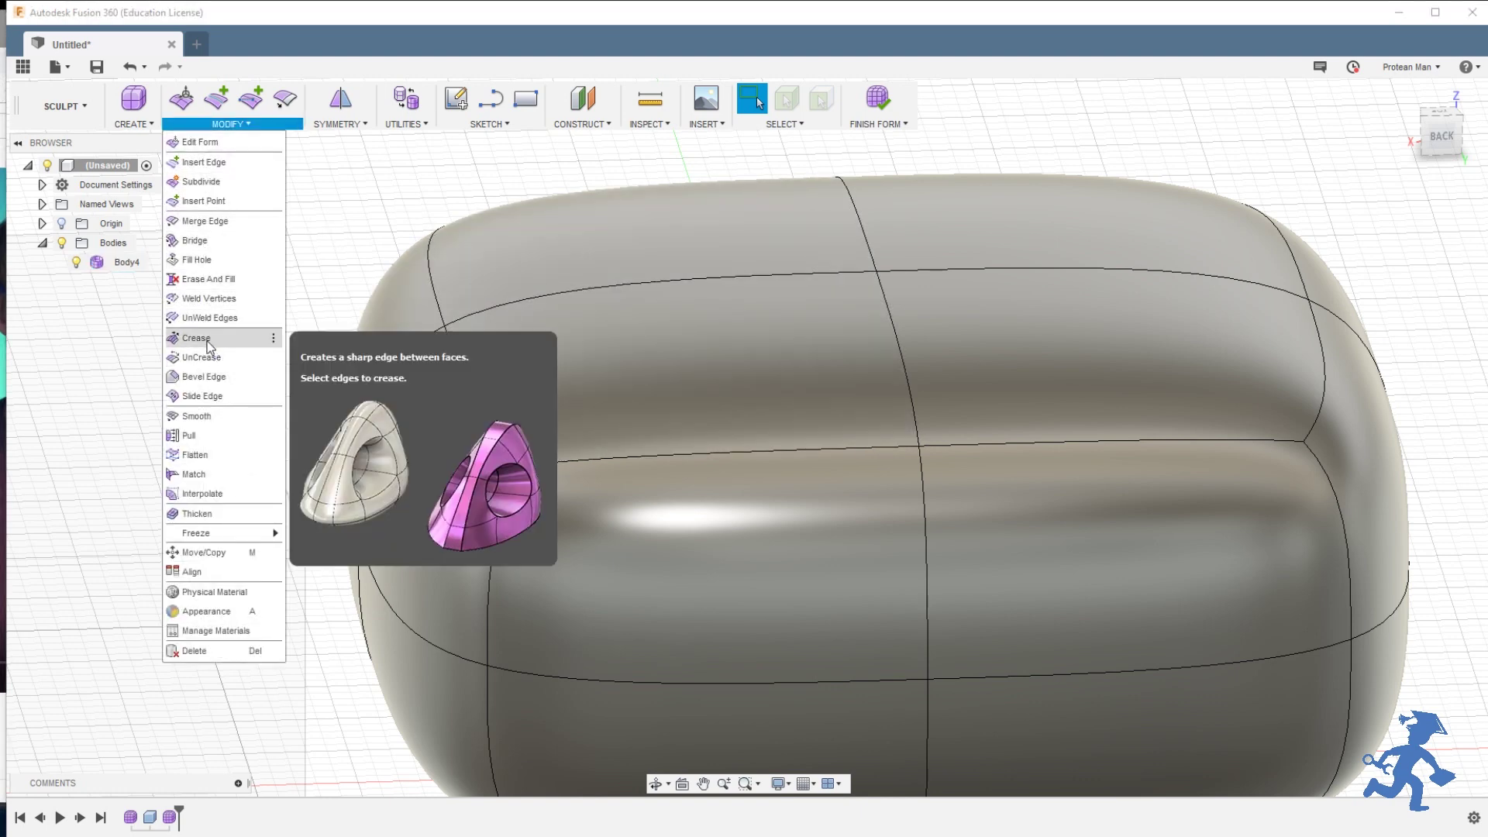
pyautogui.click(272, 338)
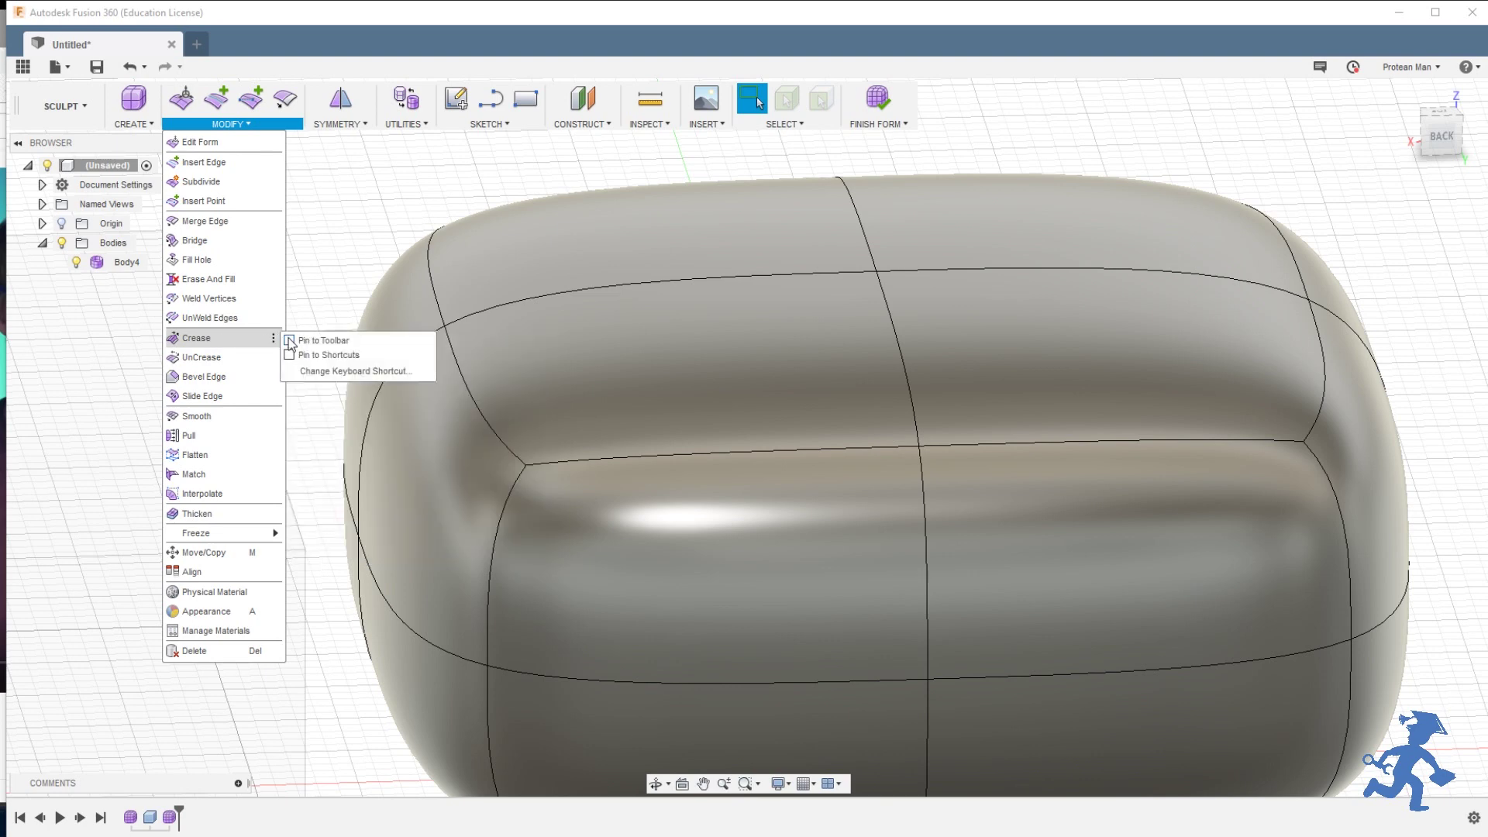
pyautogui.click(318, 341)
pyautogui.click(320, 101)
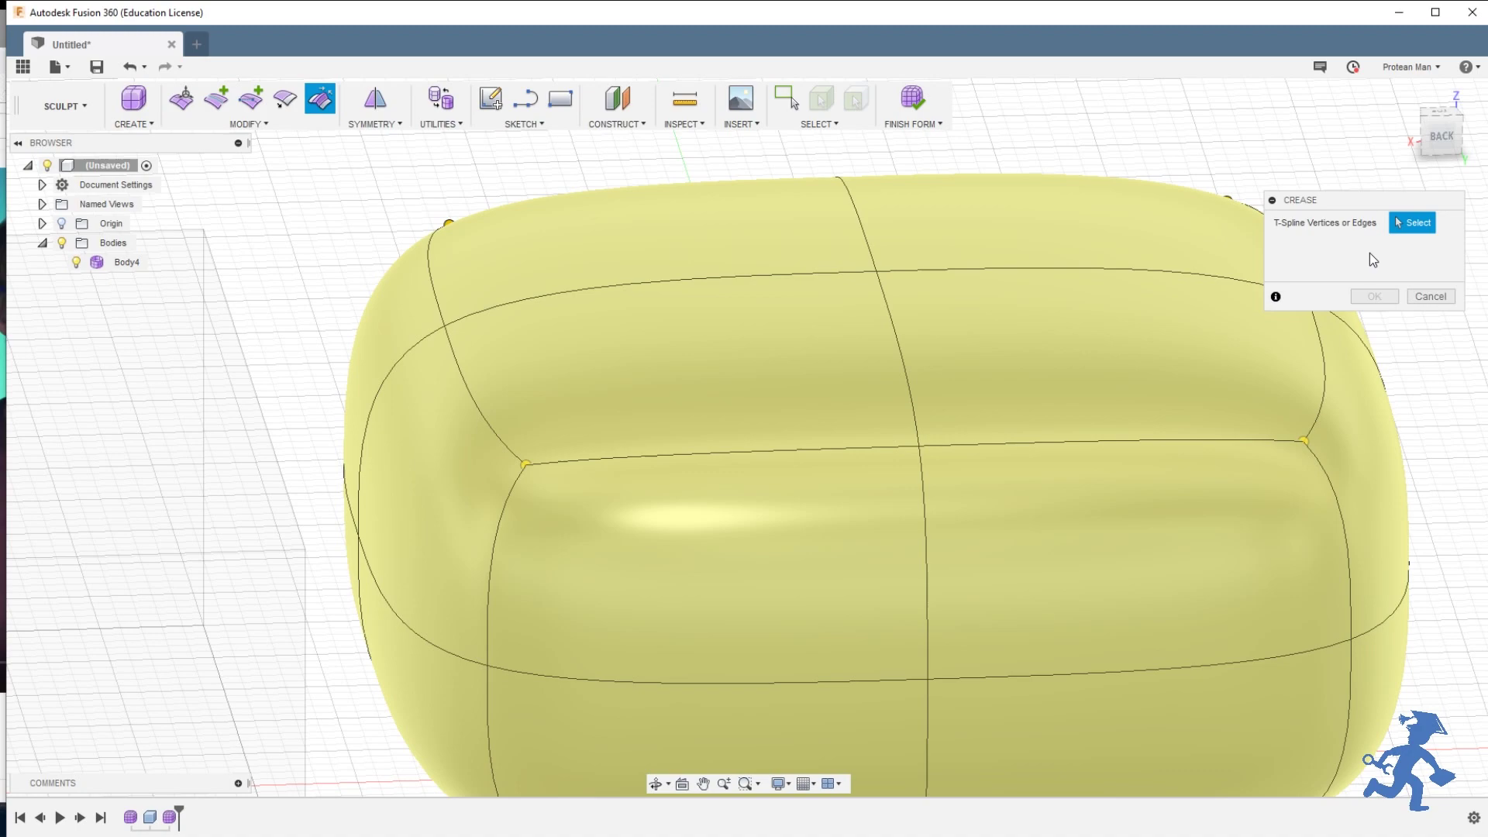
pyautogui.click(1429, 296)
pyautogui.scroll(4, 634, 421)
pyautogui.scroll(-4, 635, 428)
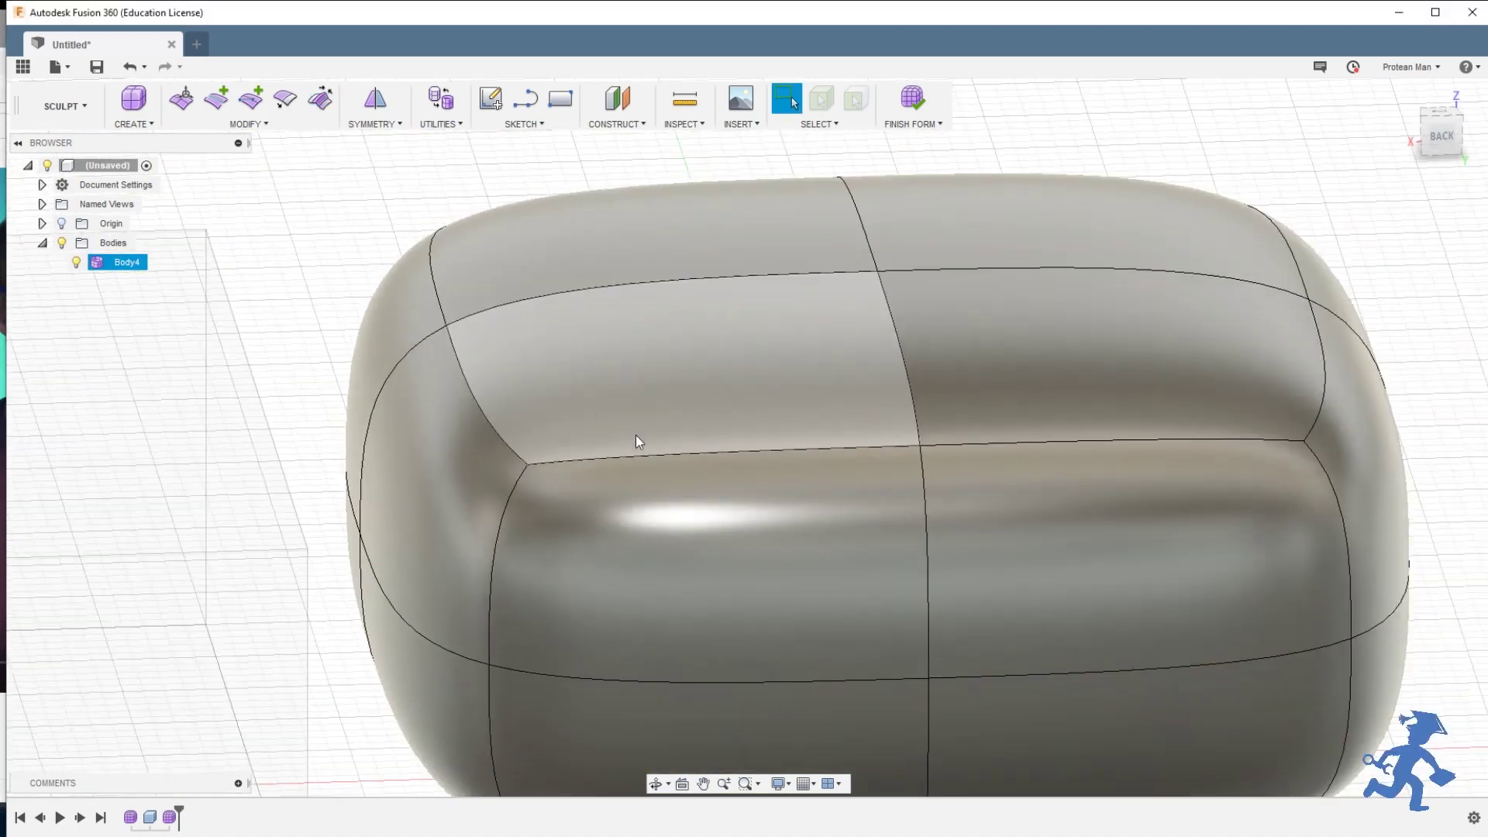
pyautogui.scroll(-10, 635, 440)
# Step: Create a test box Body5, try Crease on it, then undo the extra box
pyautogui.click(133, 98)
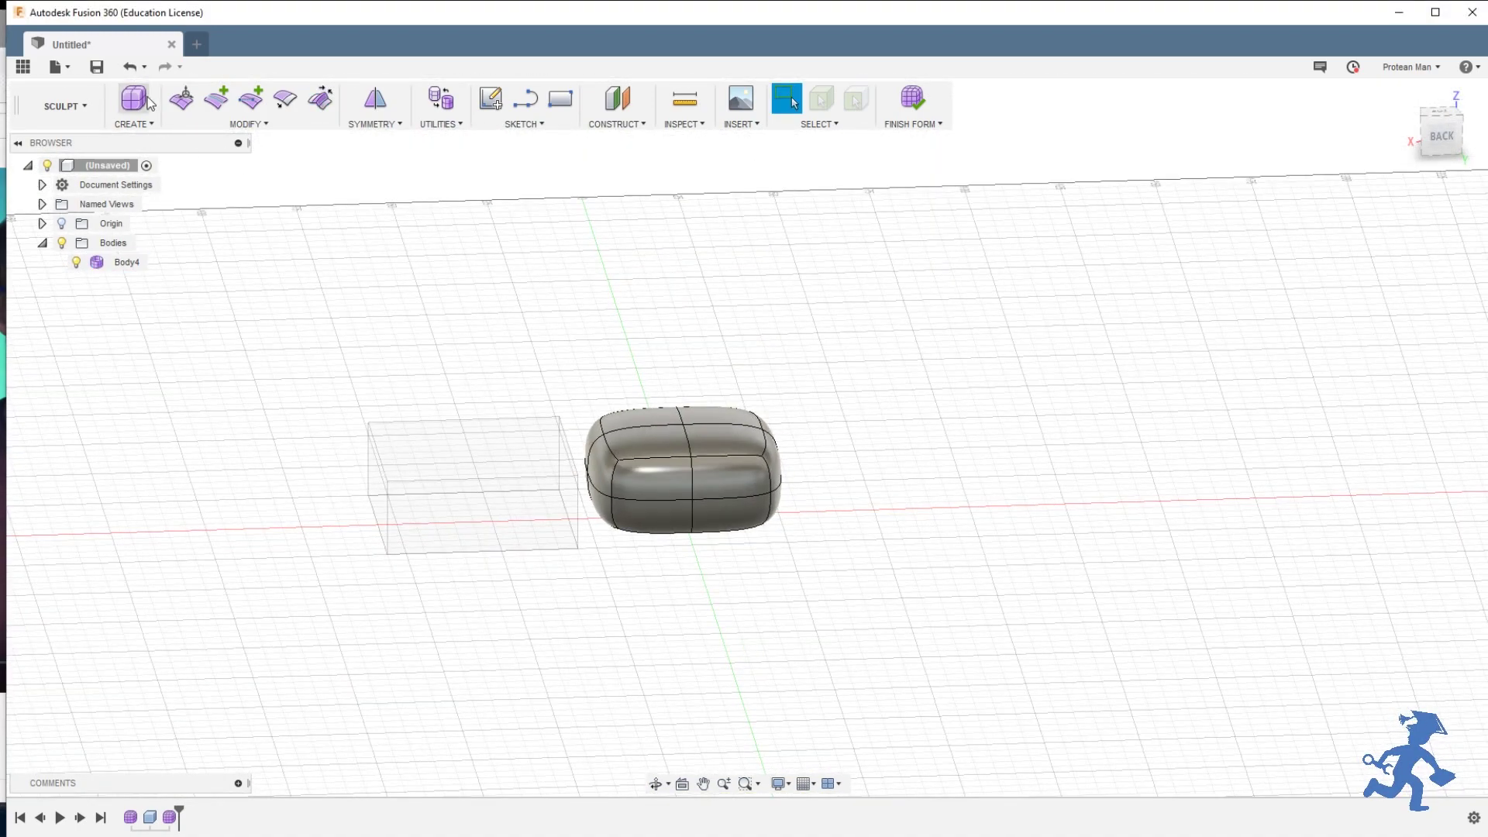
pyautogui.click(981, 481)
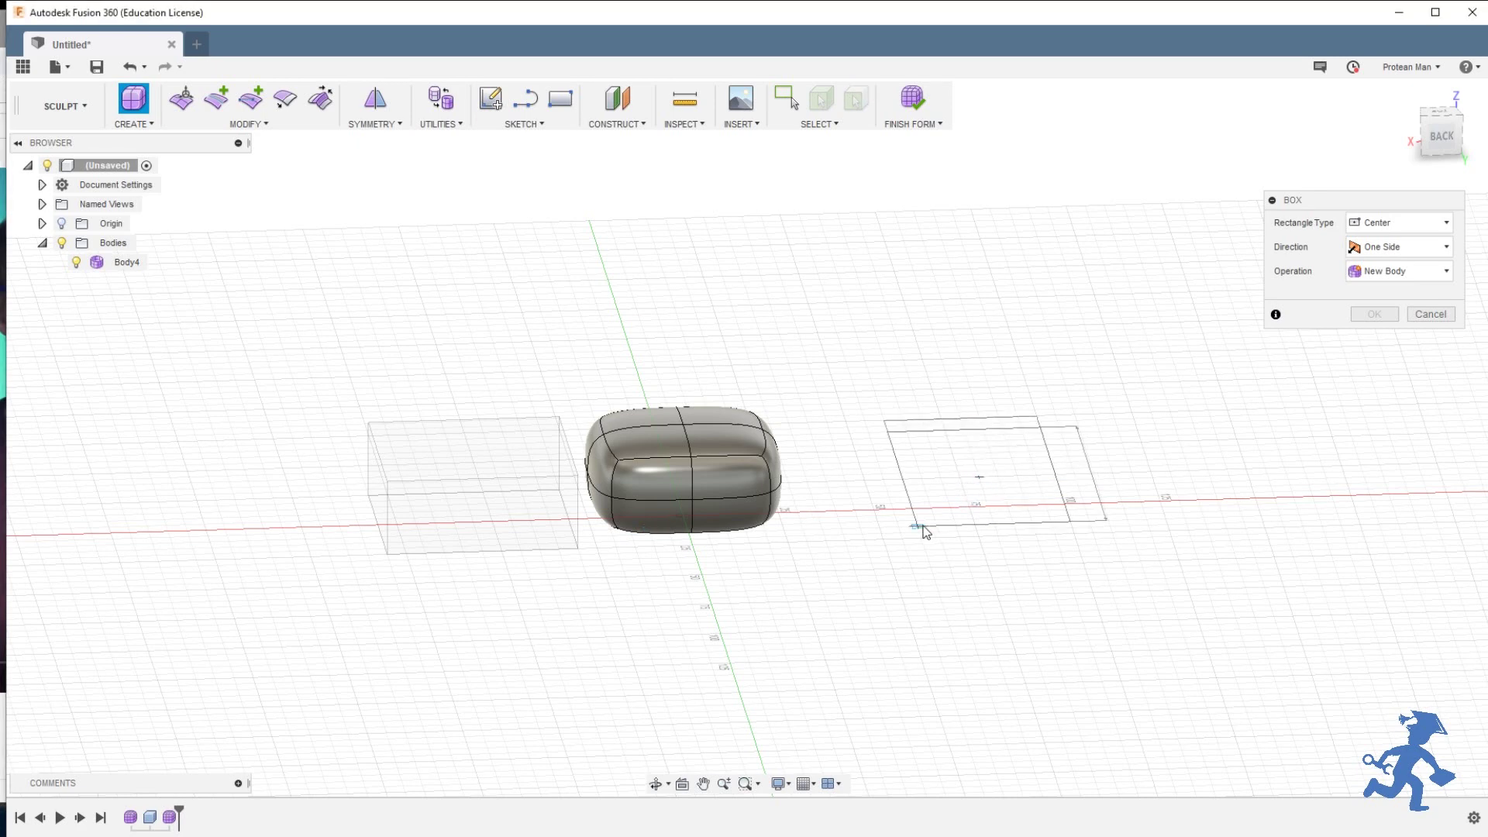
pyautogui.click(919, 526)
pyautogui.click(1368, 459)
pyautogui.click(320, 98)
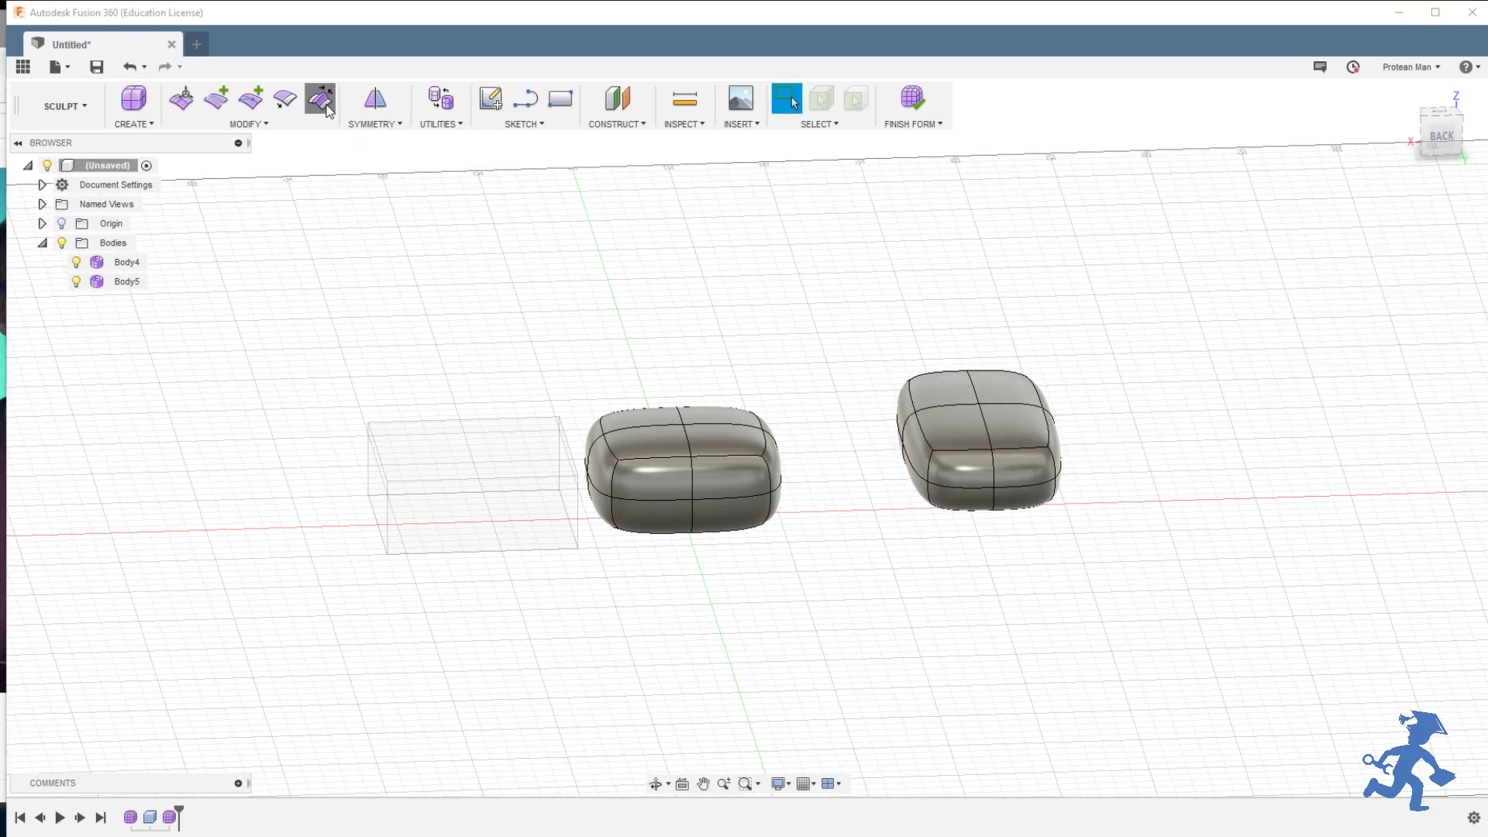
pyautogui.click(1440, 298)
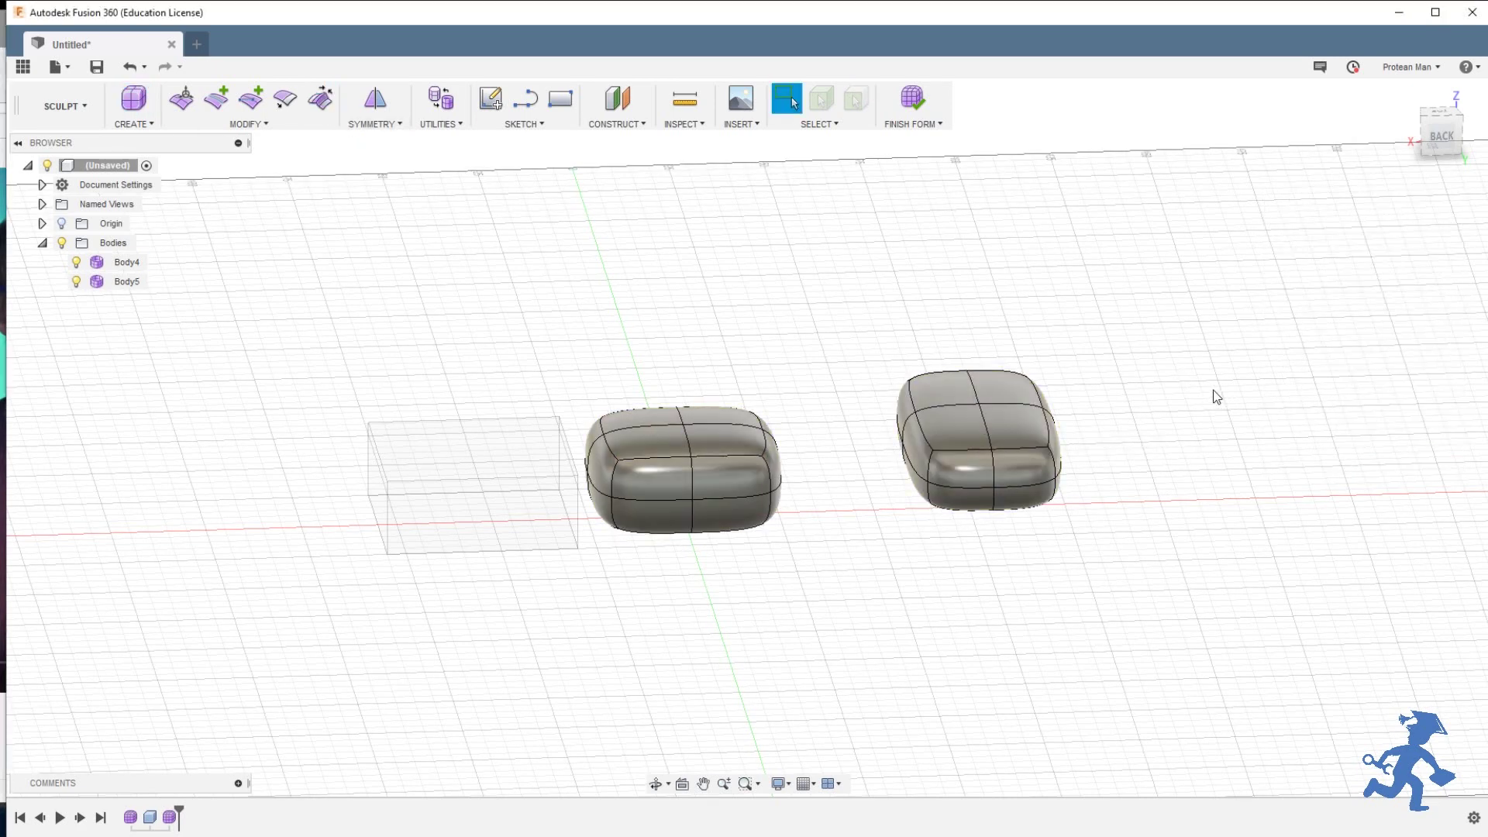
pyautogui.hotkey('ctrl', 'z')
pyautogui.scroll(-4, 684, 444)
pyautogui.scroll(8, 651, 447)
pyautogui.scroll(5, 668, 414)
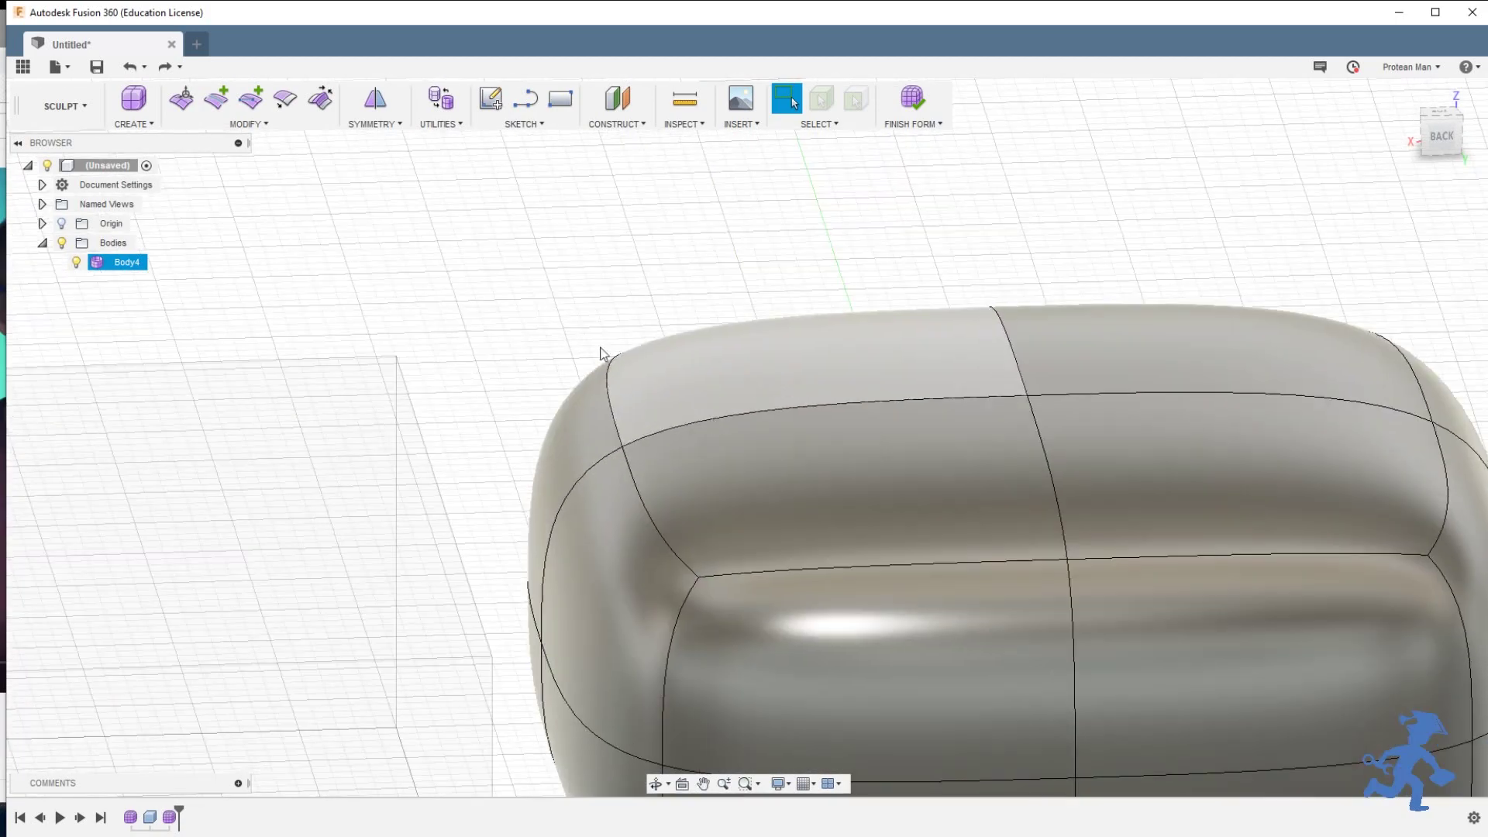
# Step: Crease the two edges at Body4's top-left corner and inspect the sharp corner
pyautogui.click(320, 99)
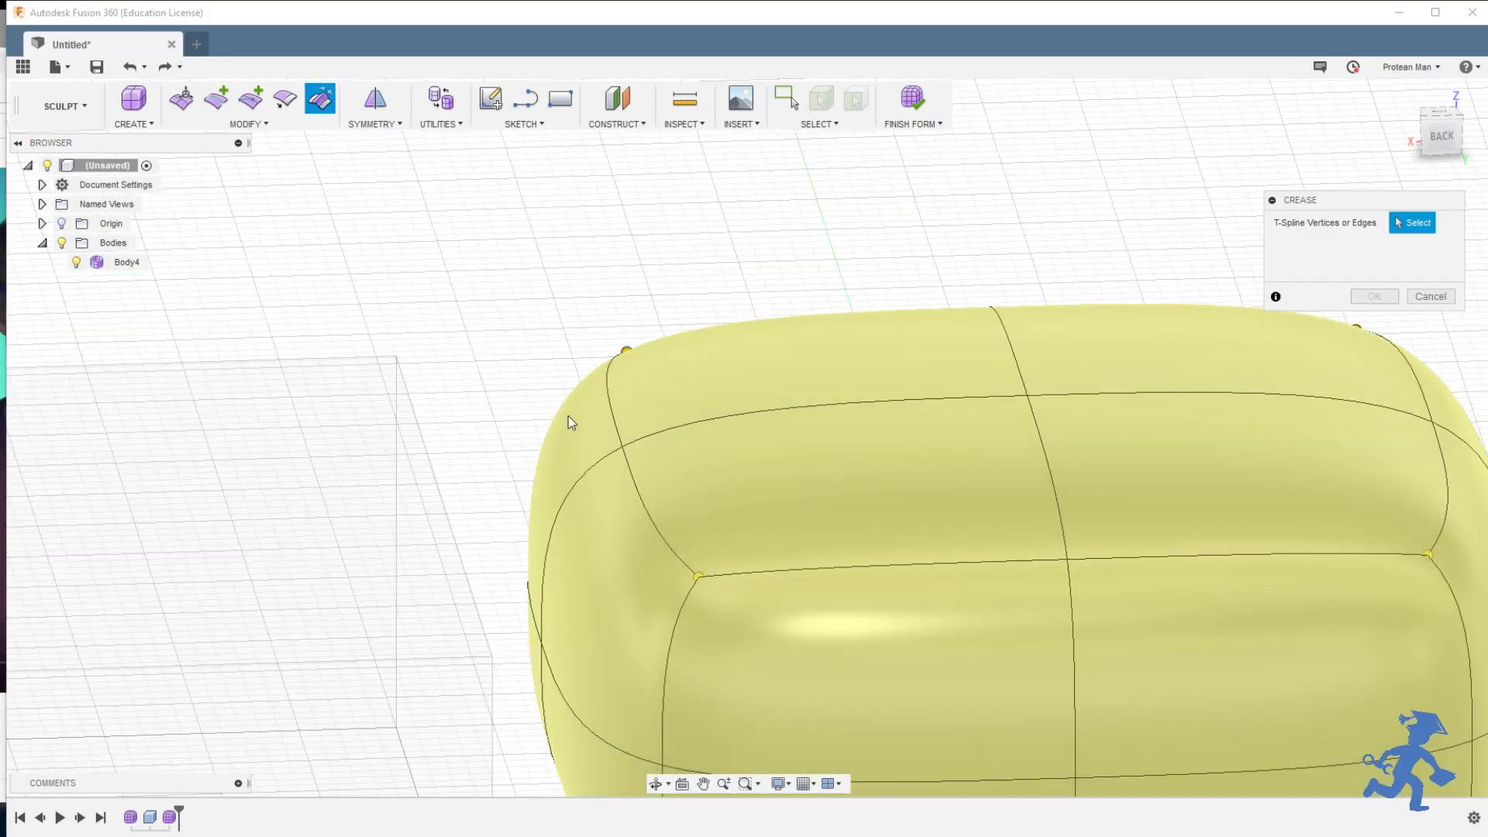
pyautogui.click(615, 408)
pyautogui.click(636, 496)
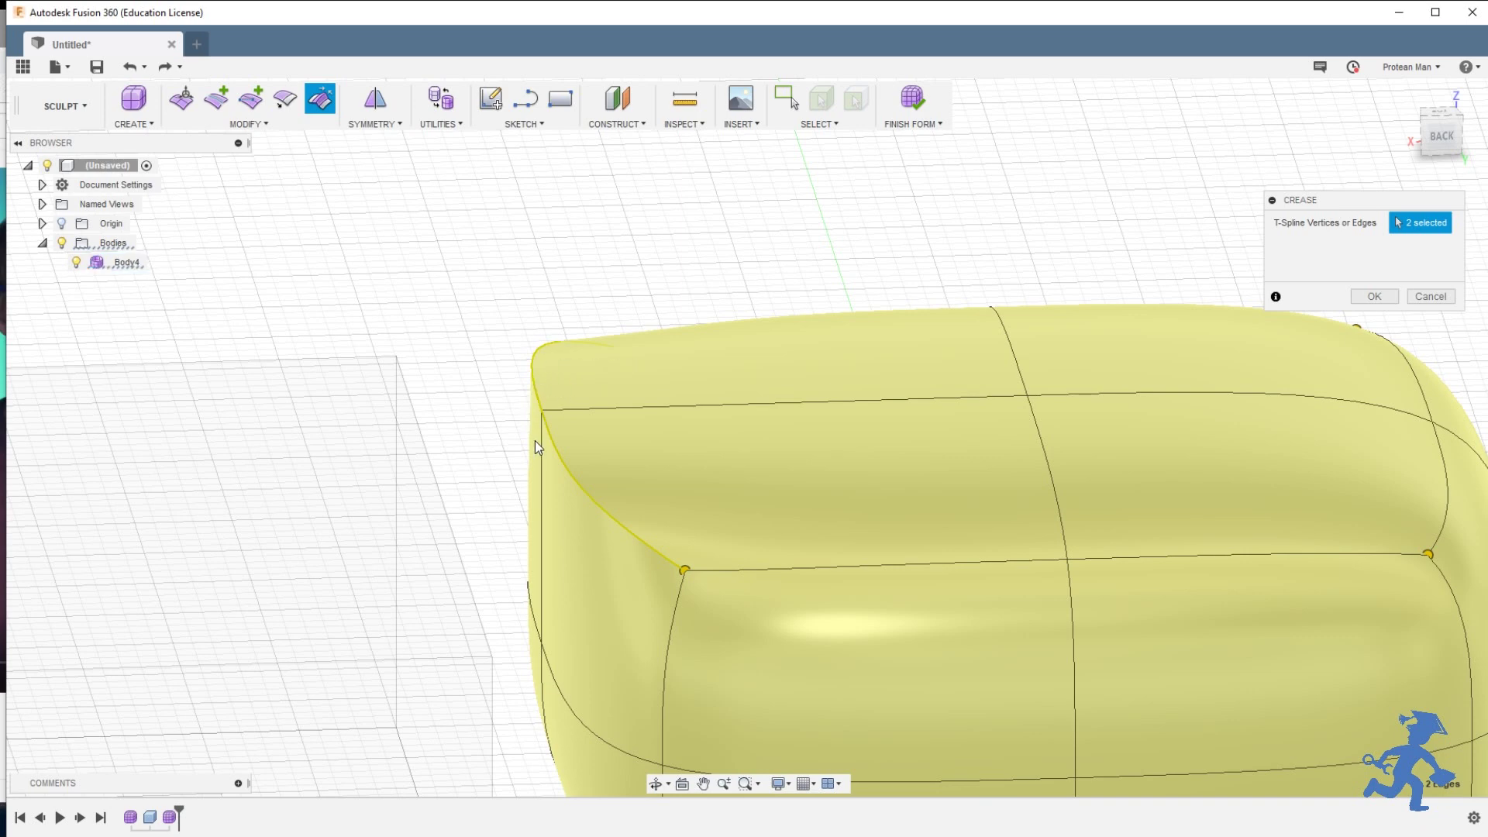
pyautogui.click(1376, 297)
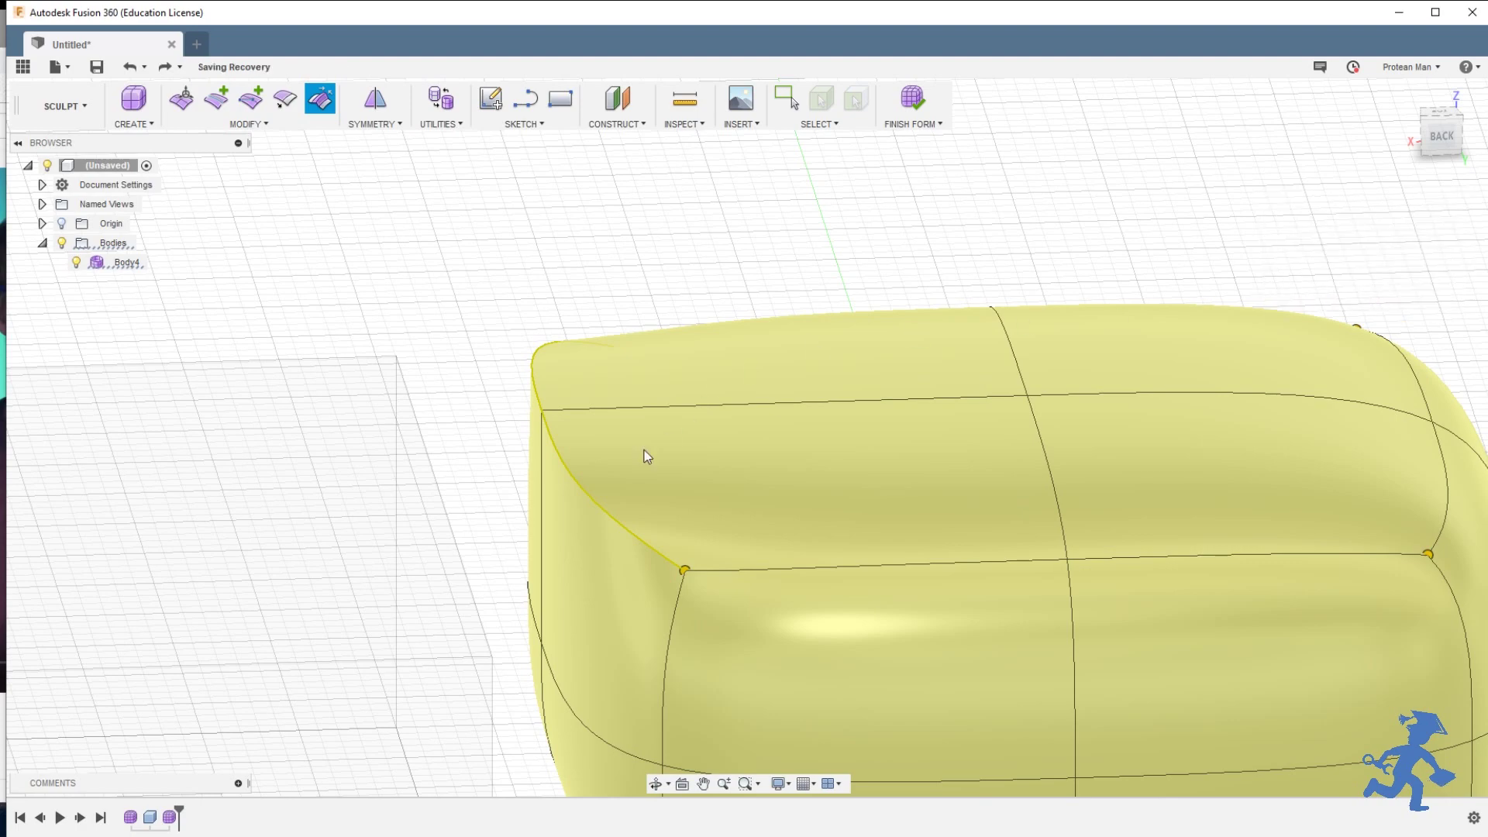
pyautogui.moveTo(615, 387); pyautogui.dragTo(636, 319, button='middle')
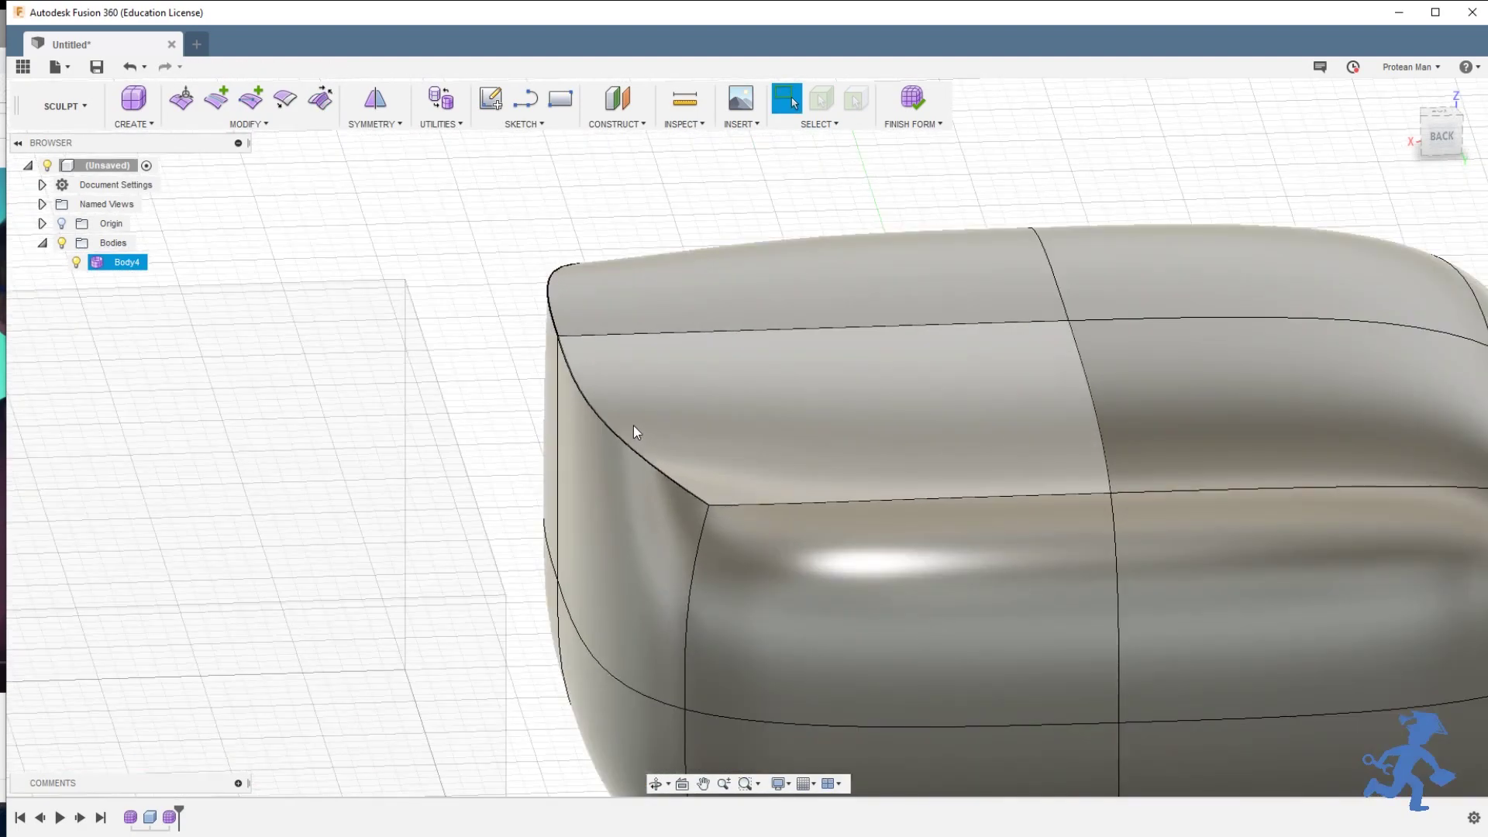
pyautogui.keyDown('shift'); pyautogui.moveTo(618, 403); pyautogui.dragTo(737, 434, button='middle'); pyautogui.keyUp('shift')
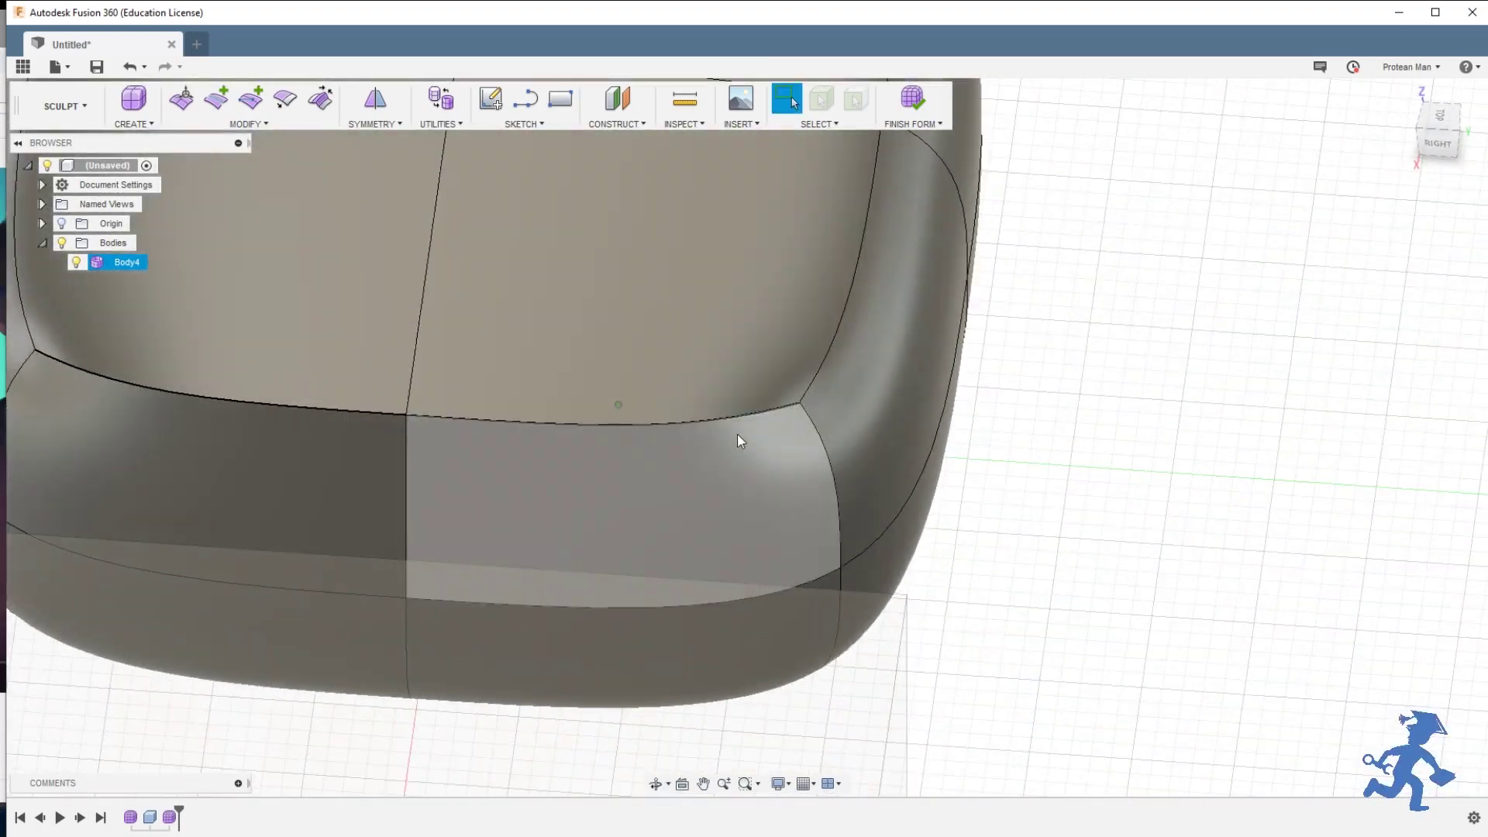
# Step: Start a crease on Body4 with the top, vertical and lower-right corner edges
pyautogui.click(319, 101)
pyautogui.click(833, 362)
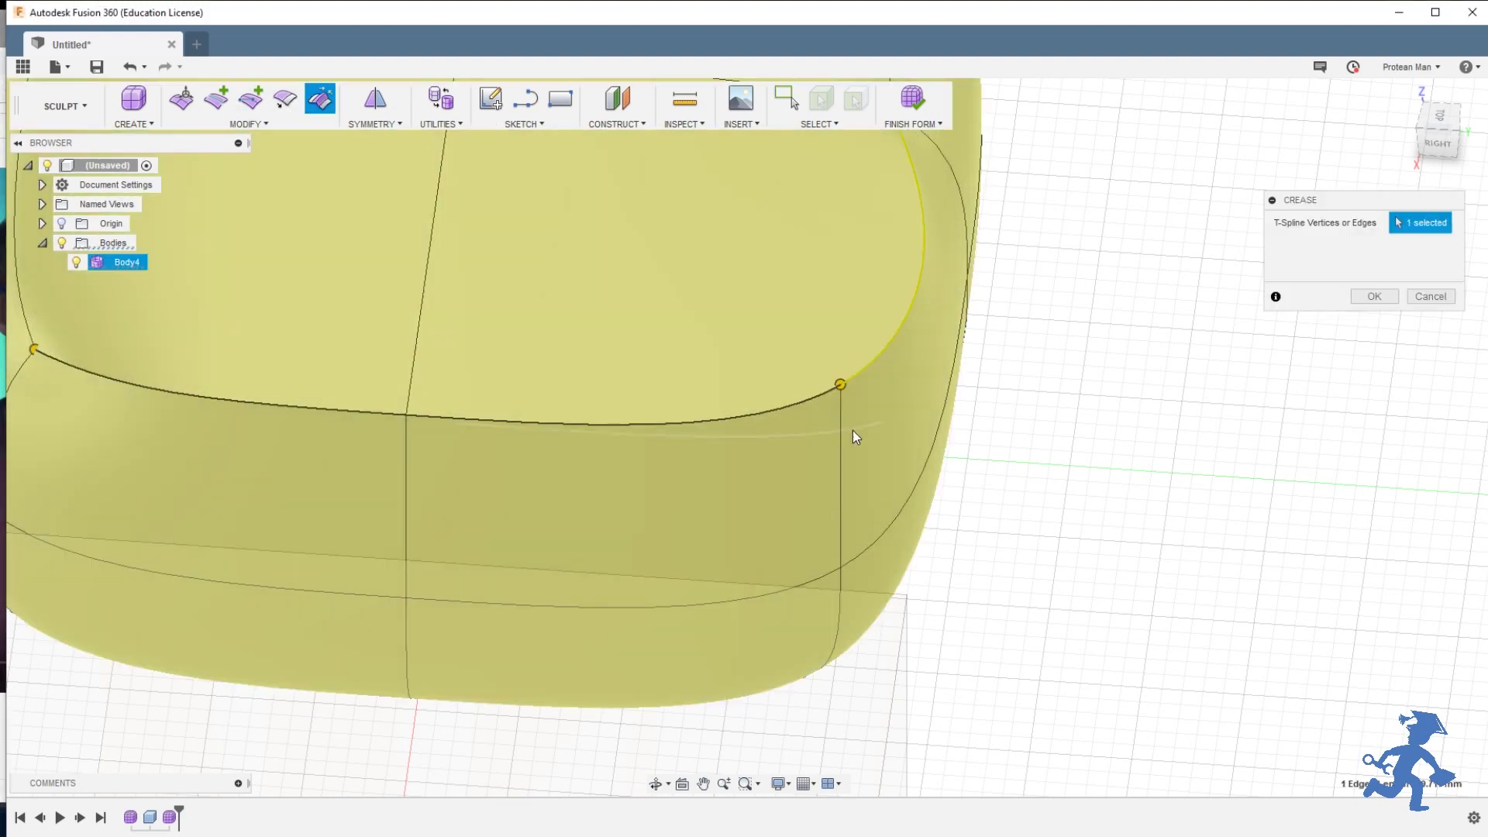
pyautogui.click(844, 435)
pyautogui.scroll(3, 844, 436)
pyautogui.scroll(-5, 886, 389)
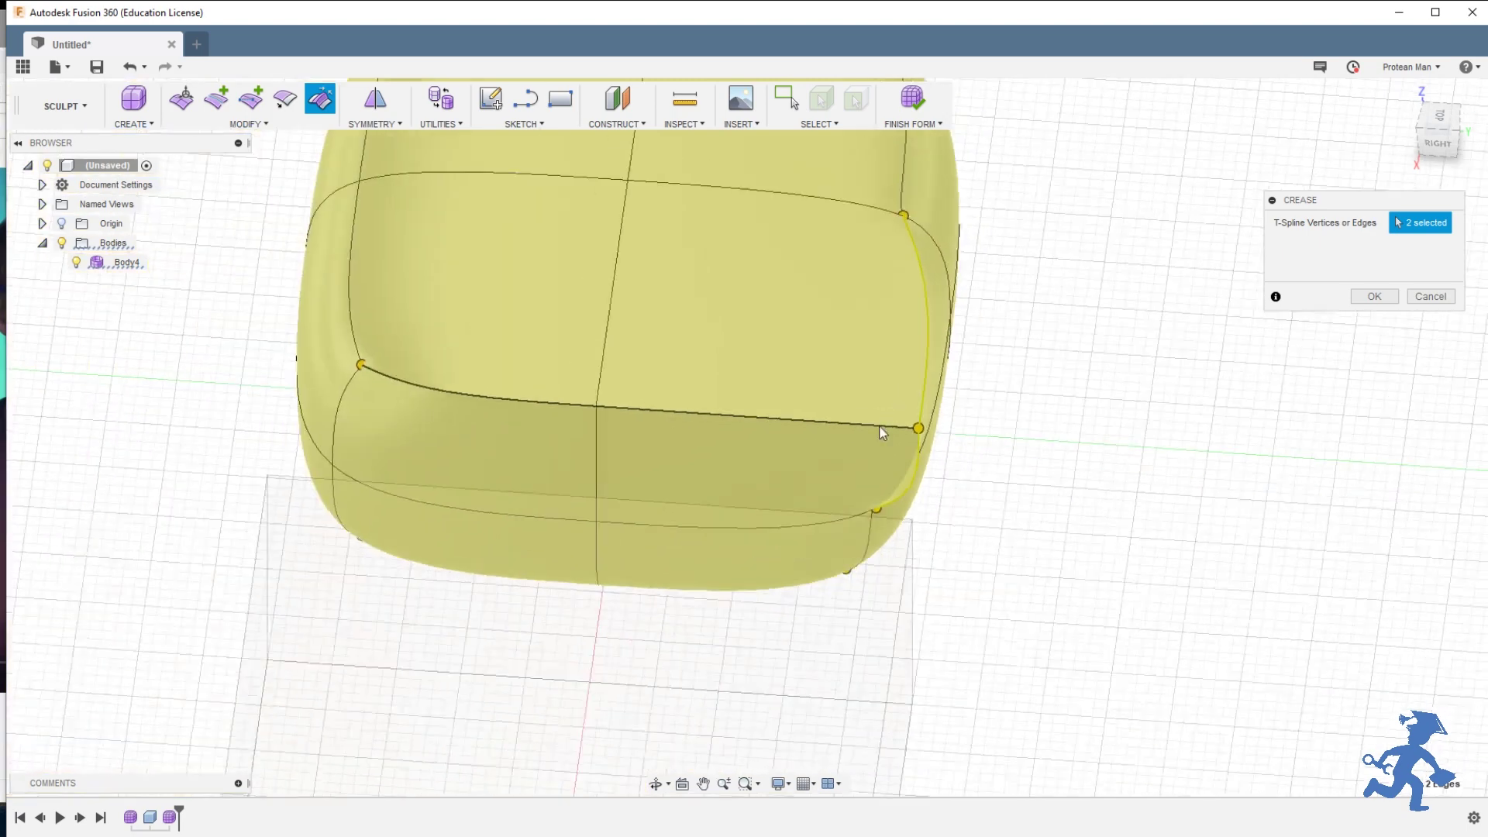
pyautogui.scroll(-1, 882, 433)
pyautogui.click(873, 525)
# Step: Add the left front corner edges and a right corner edge, then apply the crease
pyautogui.click(409, 398)
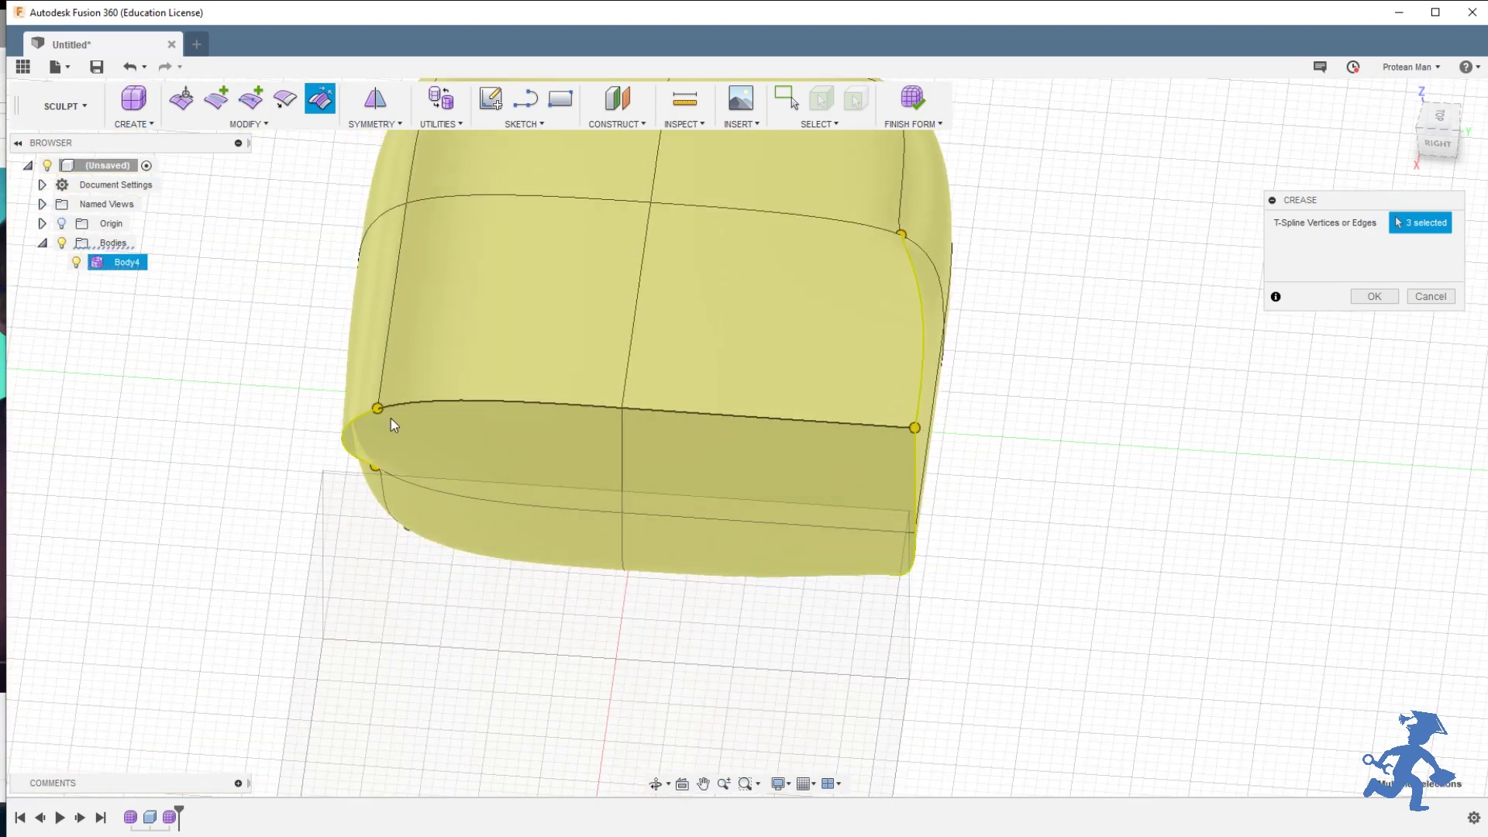
pyautogui.click(382, 503)
pyautogui.click(388, 347)
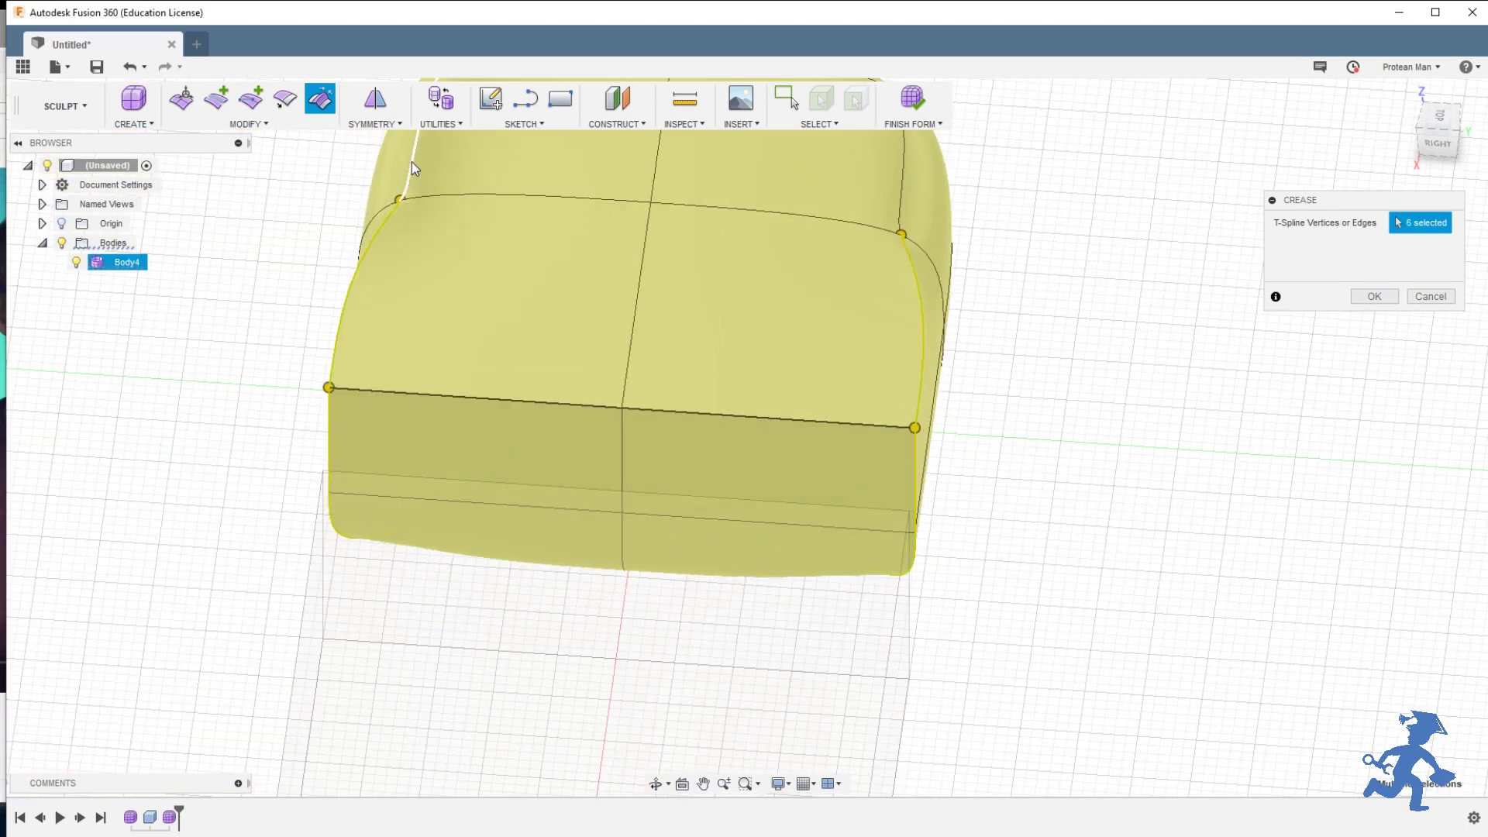
pyautogui.click(412, 162)
pyautogui.click(899, 197)
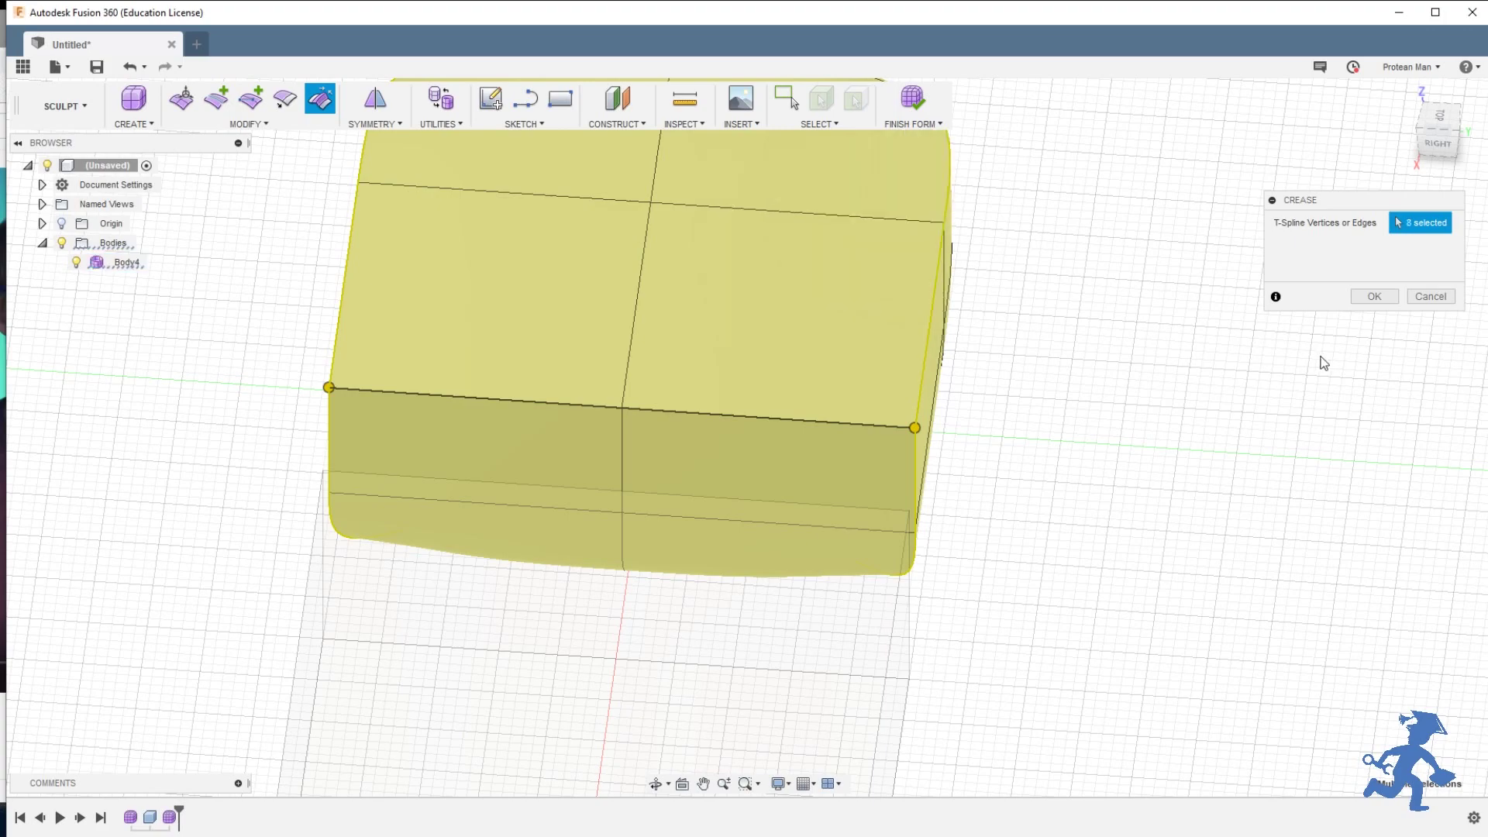
pyautogui.click(1374, 297)
pyautogui.keyDown('shift'); pyautogui.moveTo(939, 435); pyautogui.dragTo(866, 417, button='middle'); pyautogui.keyUp('shift')
pyautogui.moveTo(1007, 402); pyautogui.dragTo(784, 446, button='middle')
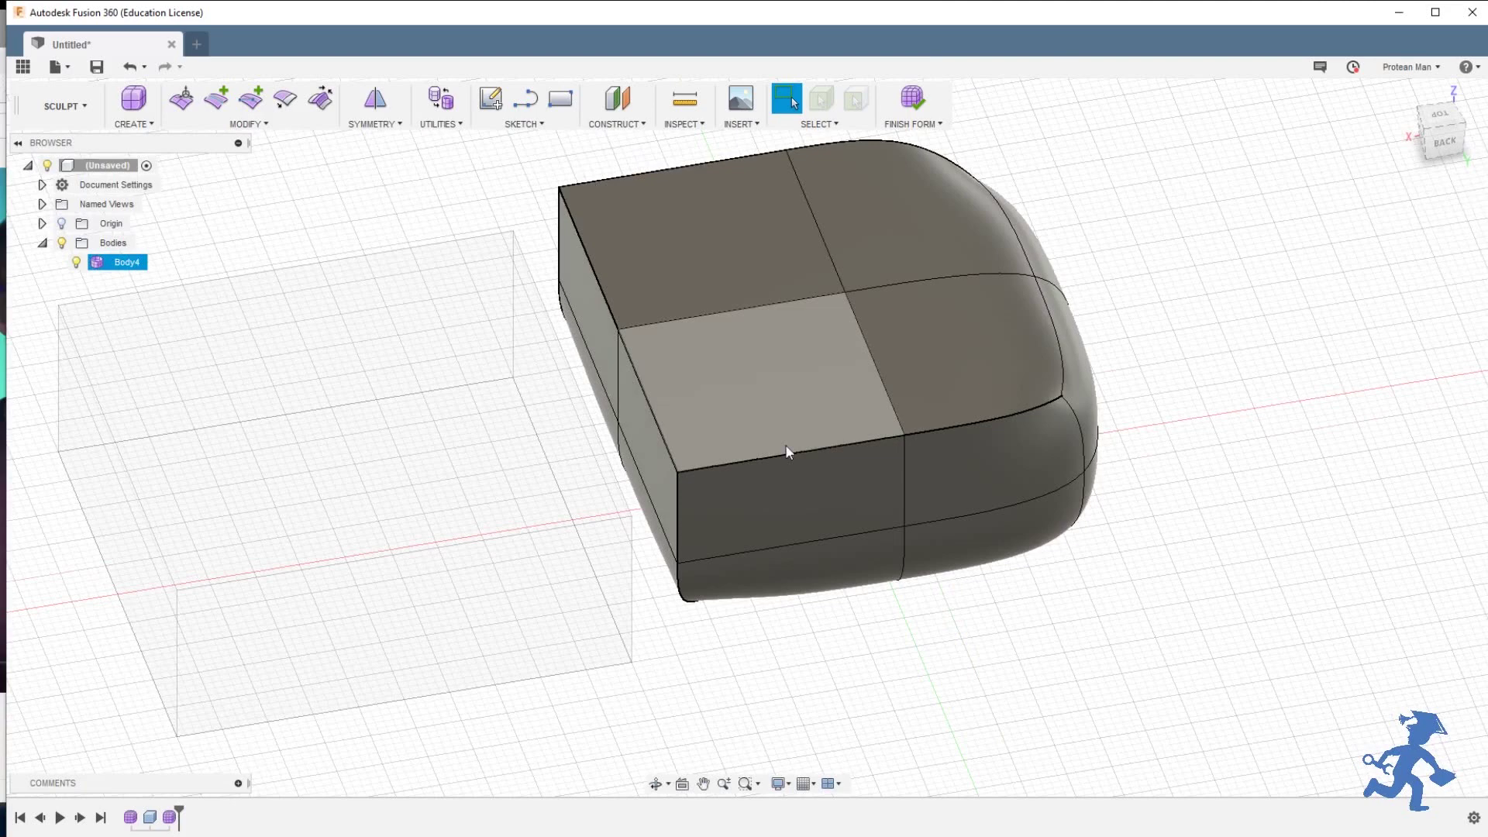
pyautogui.scroll(-3, 730, 488)
pyautogui.scroll(5, 729, 493)
pyautogui.scroll(2, 729, 496)
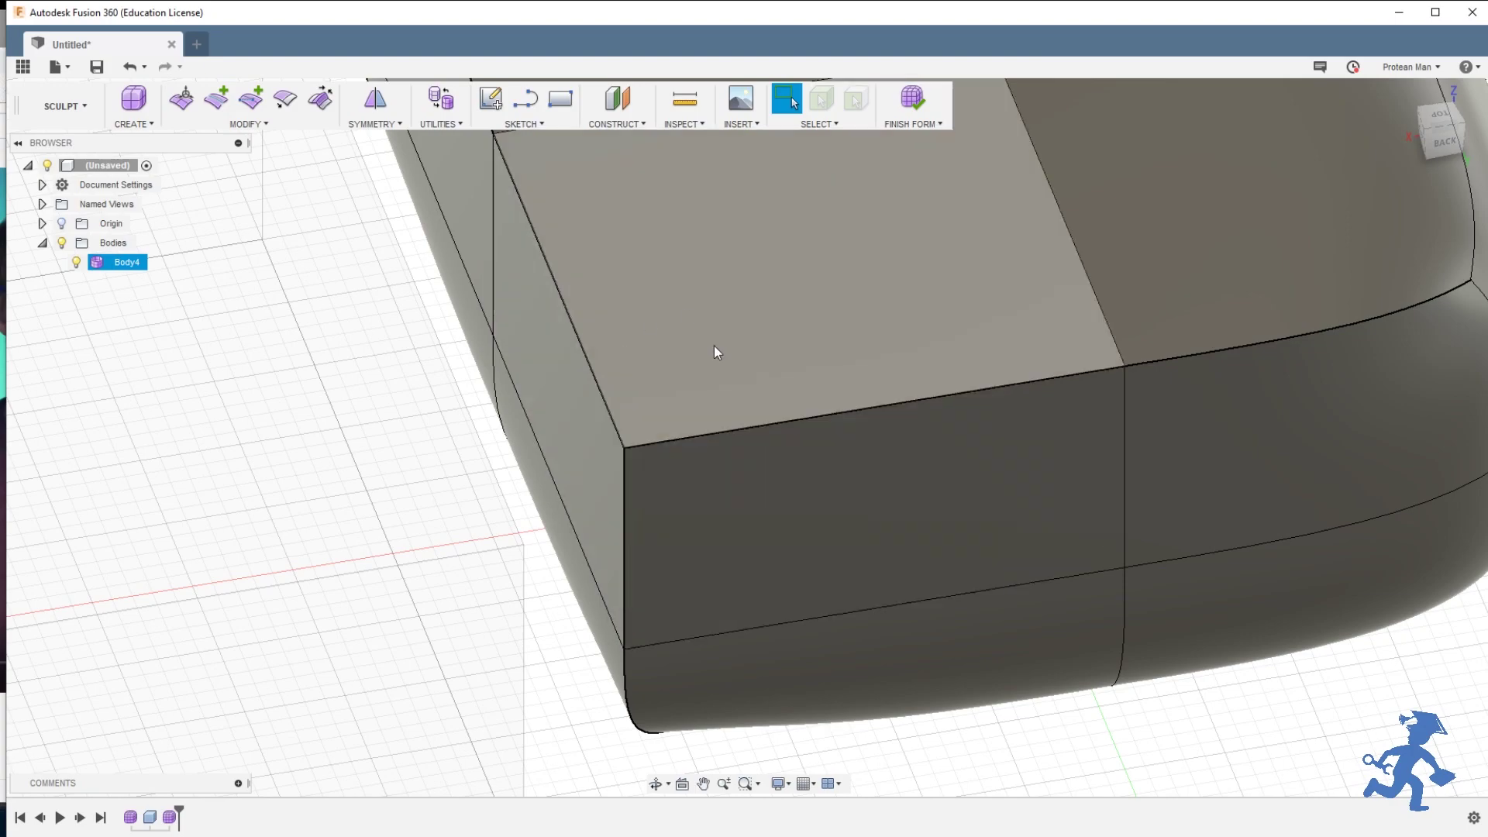
pyautogui.scroll(2, 652, 432)
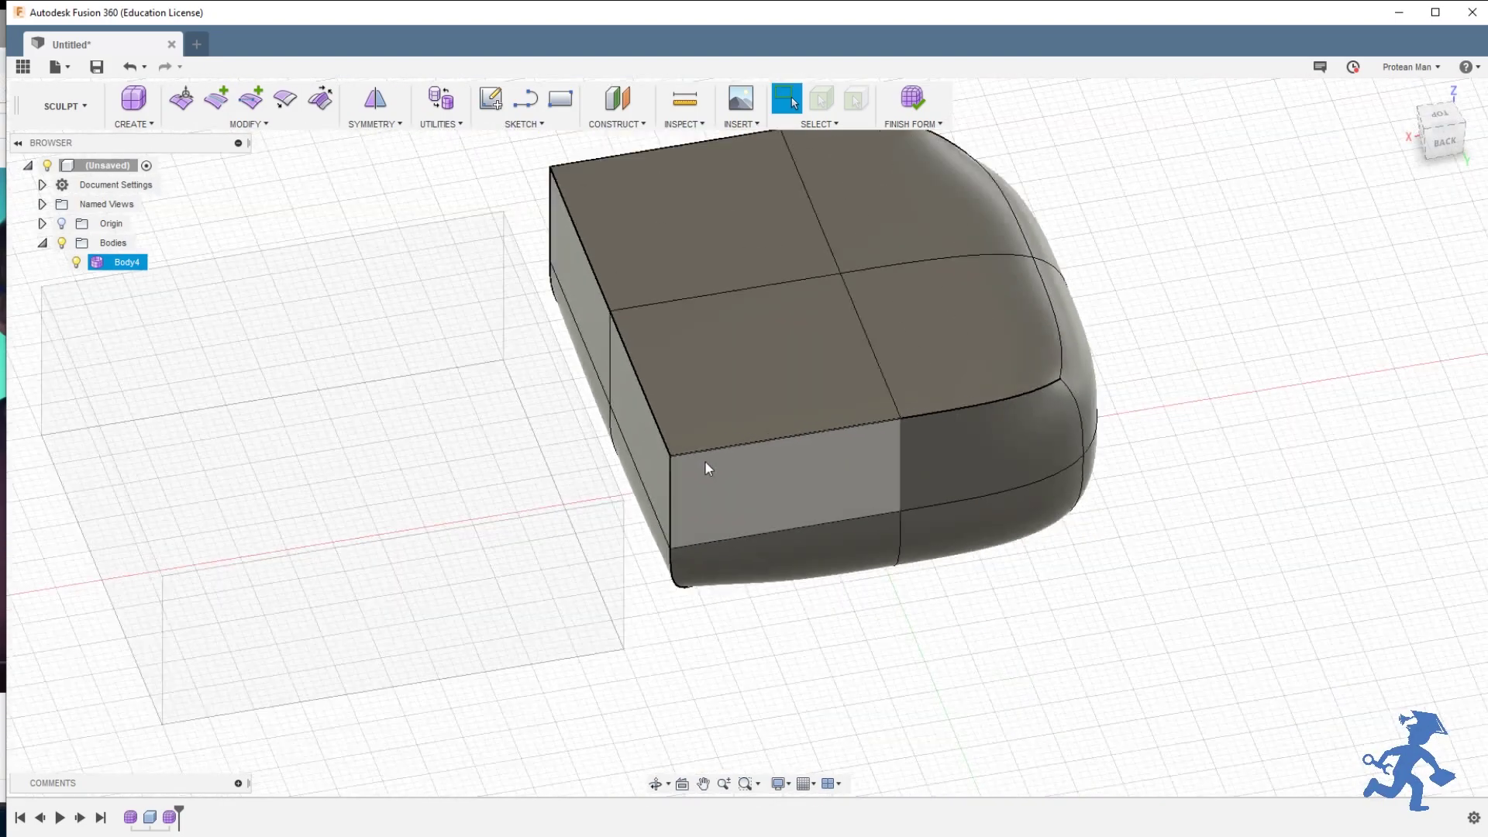
pyautogui.scroll(-5, 704, 460)
pyautogui.moveTo(697, 462)
pyautogui.keyDown('shift'); pyautogui.mouseDown(button='middle')
pyautogui.moveTo(682, 445)
pyautogui.moveTo(727, 430)
pyautogui.moveTo(713, 453)
pyautogui.moveTo(687, 454)
pyautogui.mouseUp(button='middle'); pyautogui.keyUp('shift')
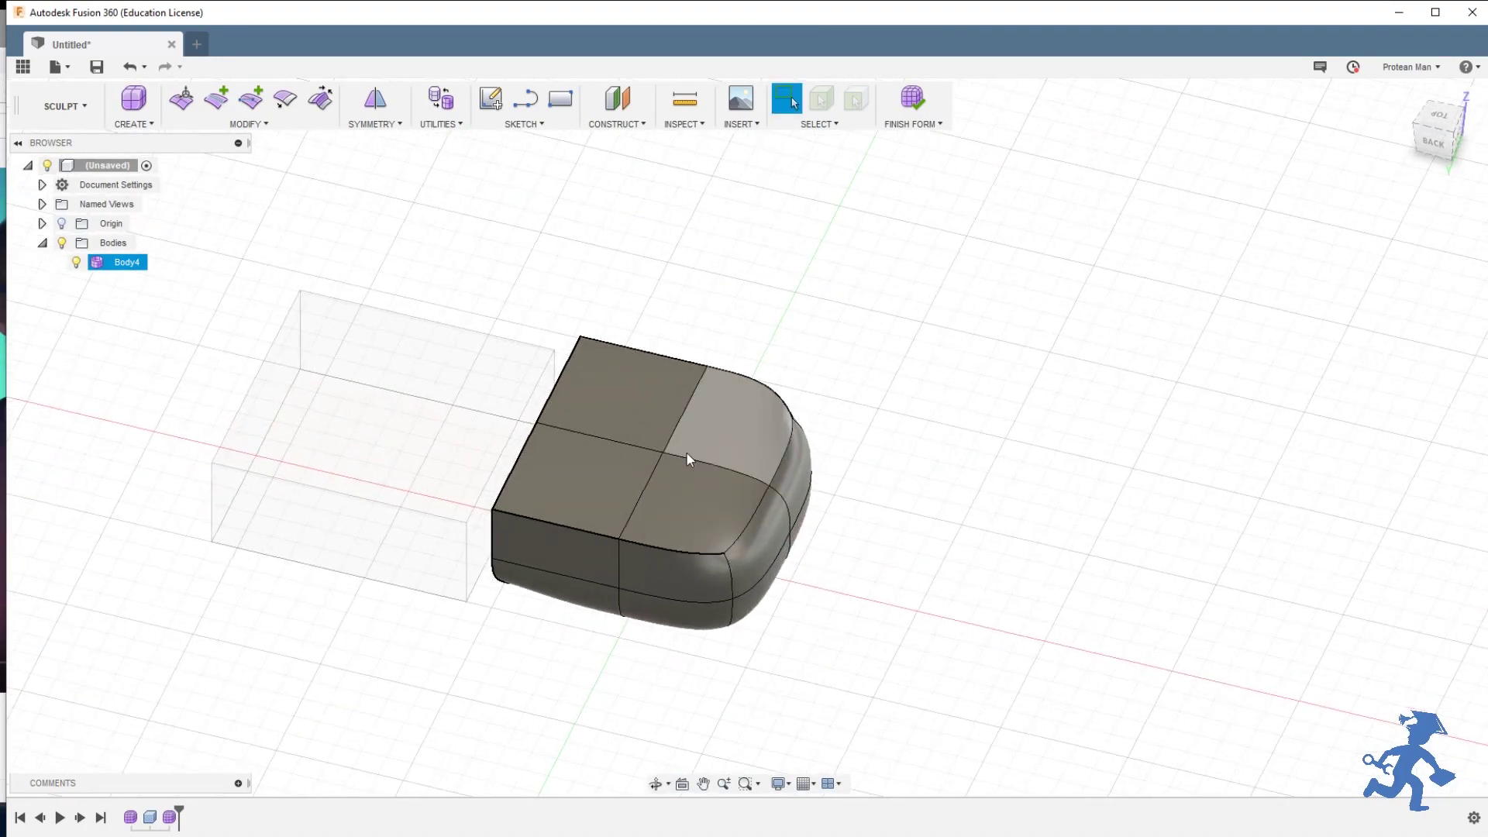
pyautogui.scroll(8, 569, 399)
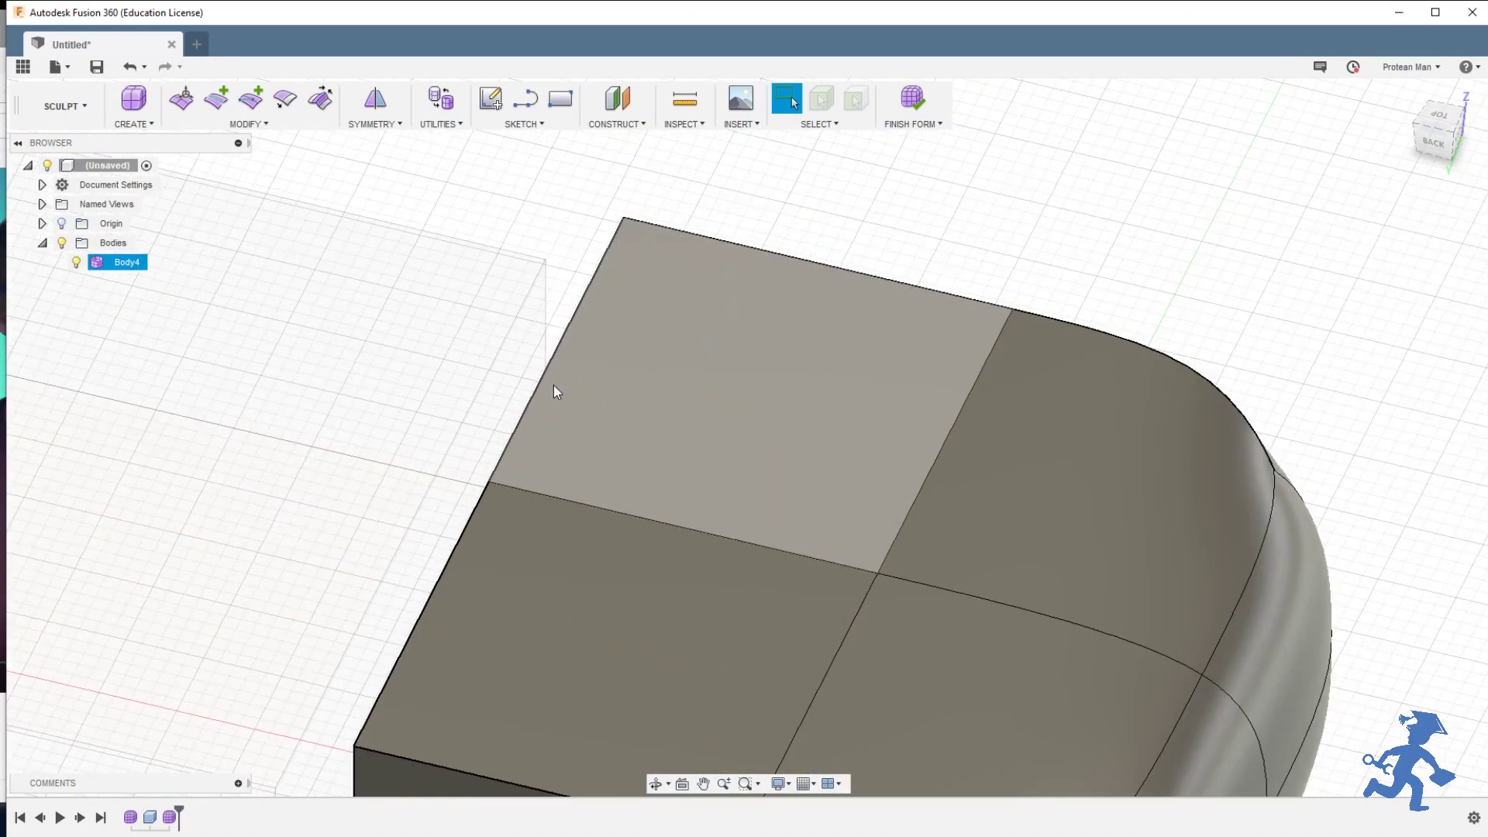
pyautogui.moveTo(529, 380)
pyautogui.keyDown('shift'); pyautogui.mouseDown(button='middle')
pyautogui.moveTo(548, 399)
pyautogui.moveTo(578, 352)
pyautogui.moveTo(524, 385)
pyautogui.mouseUp(button='middle'); pyautogui.keyUp('shift')
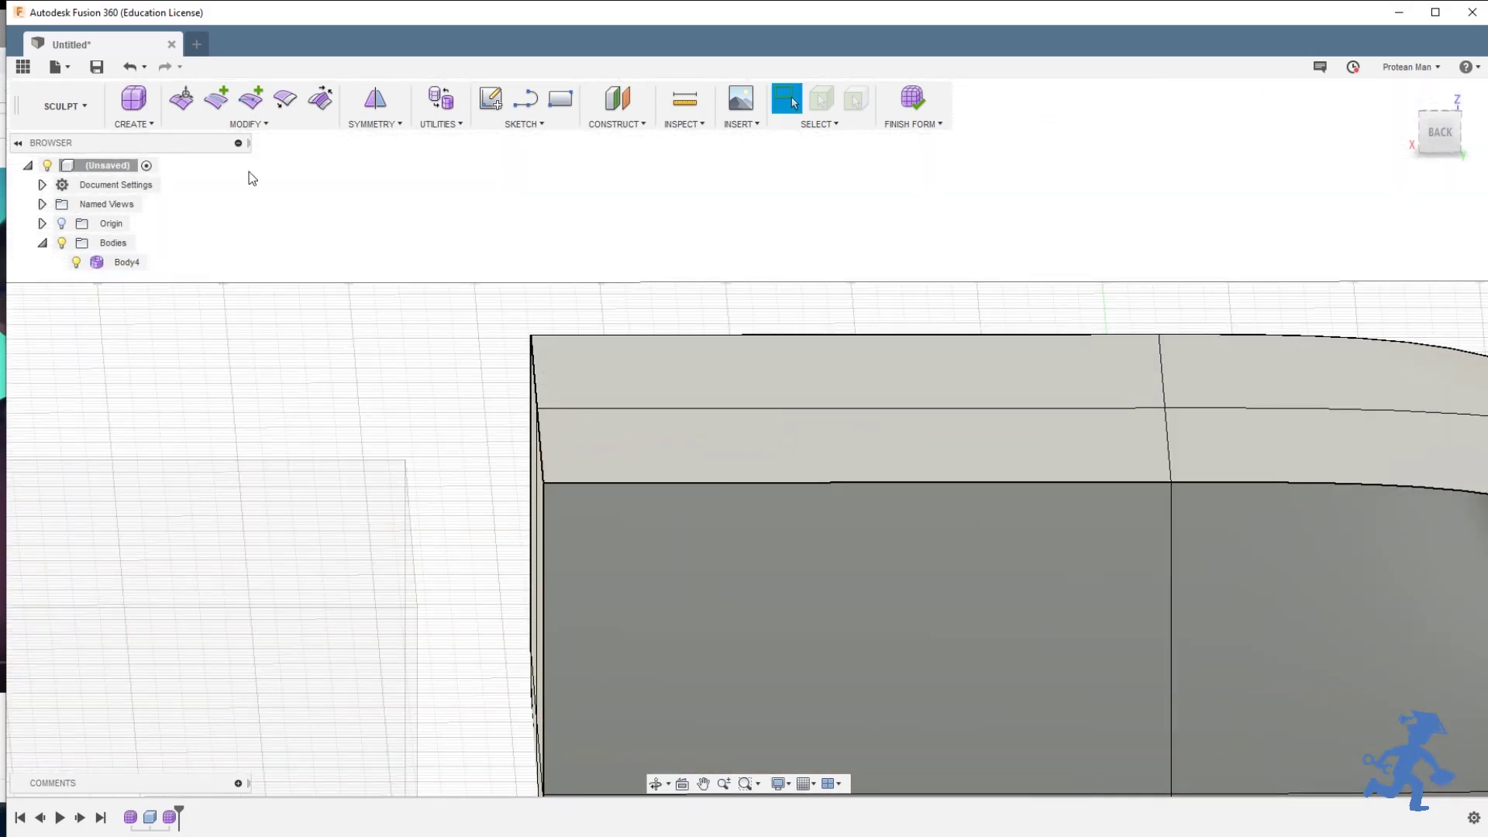
# Step: Try raising the top face with Edit Form, cancel it, and undo the crease
pyautogui.click(184, 105)
pyautogui.click(569, 375)
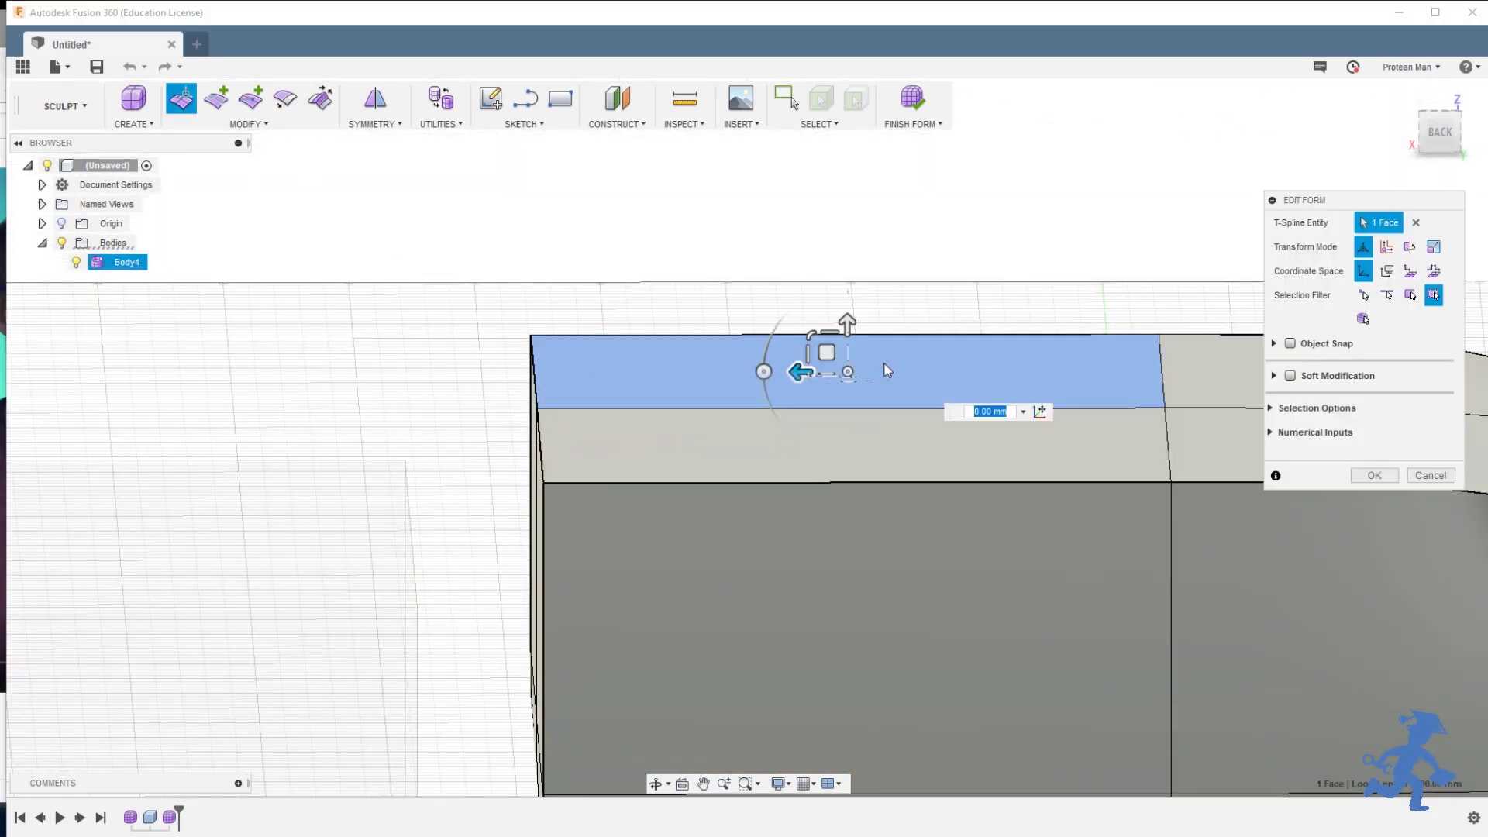
pyautogui.moveTo(825, 349)
pyautogui.mouseDown()
pyautogui.moveTo(830, 306)
pyautogui.moveTo(862, 342)
pyautogui.moveTo(746, 344)
pyautogui.moveTo(831, 334)
pyautogui.moveTo(818, 335)
pyautogui.mouseUp()
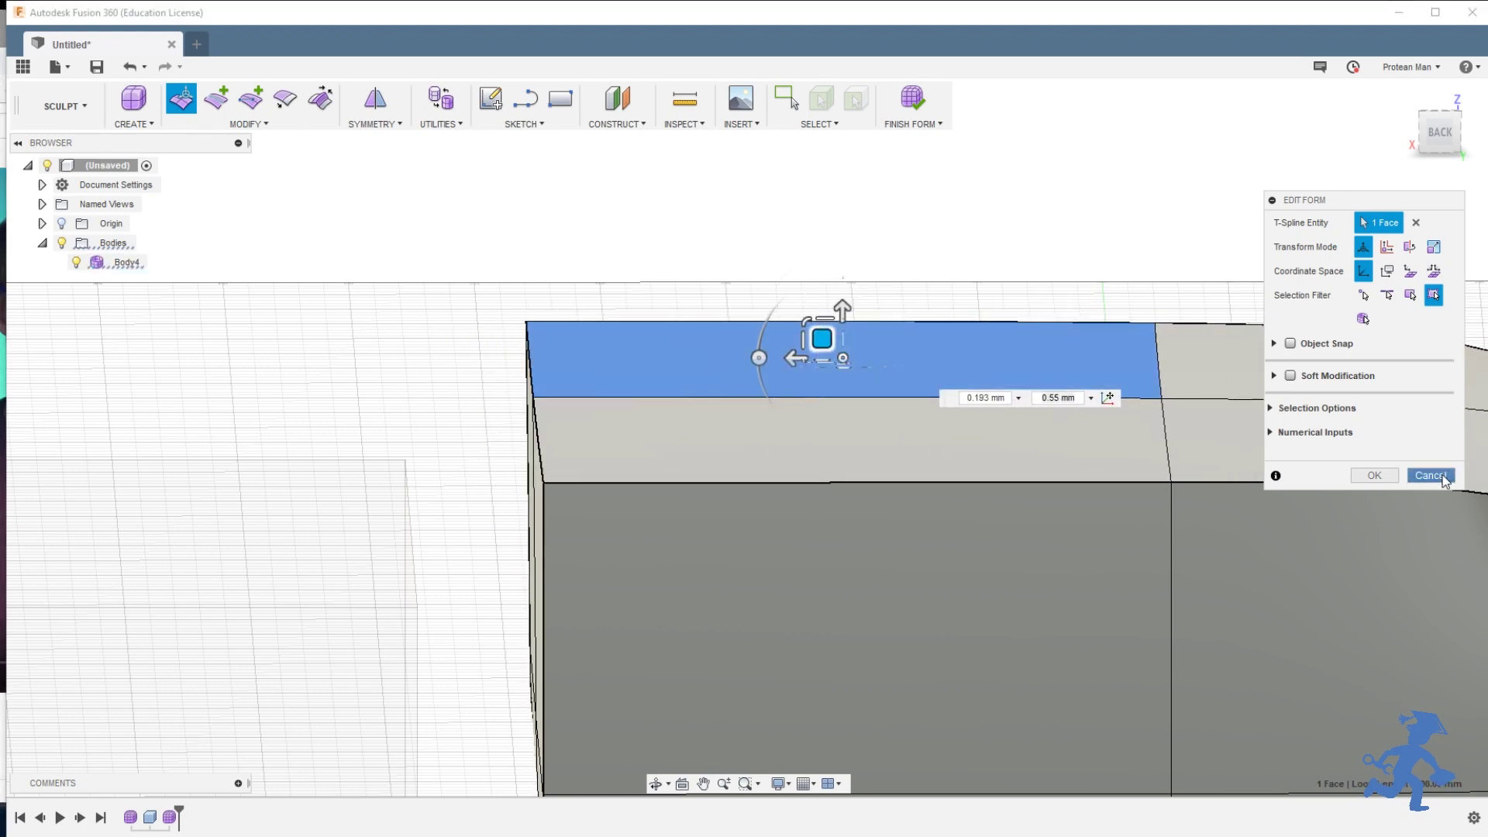
pyautogui.click(1430, 475)
pyautogui.scroll(3, 1037, 497)
pyautogui.scroll(-10, 1031, 499)
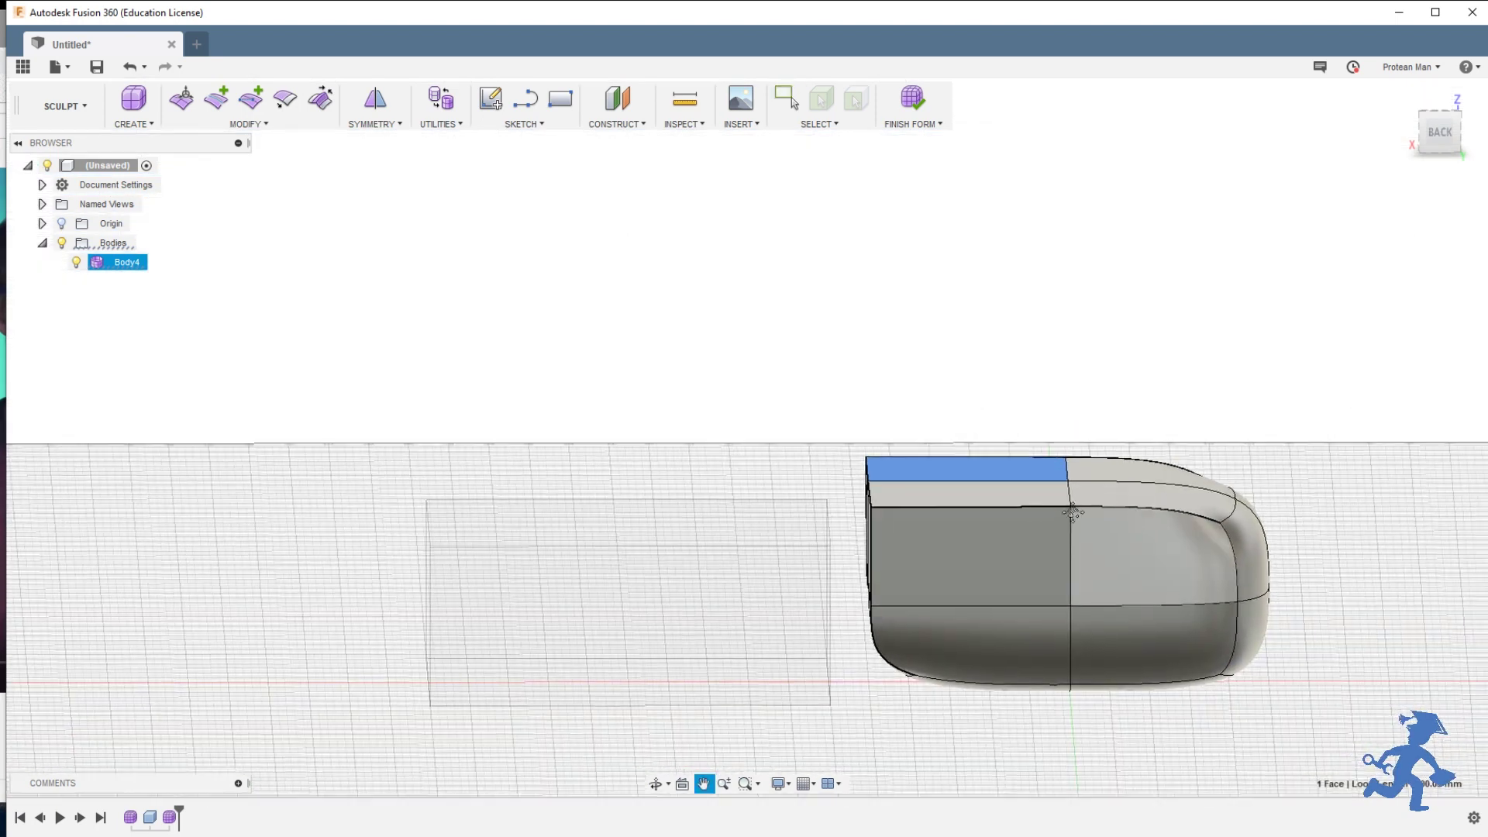
pyautogui.moveTo(1073, 512); pyautogui.dragTo(639, 444, button='middle')
pyautogui.hotkey('ctrl', 'z')
pyautogui.hotkey('ctrl', 'z')
pyautogui.hotkey('ctrl', 'z')
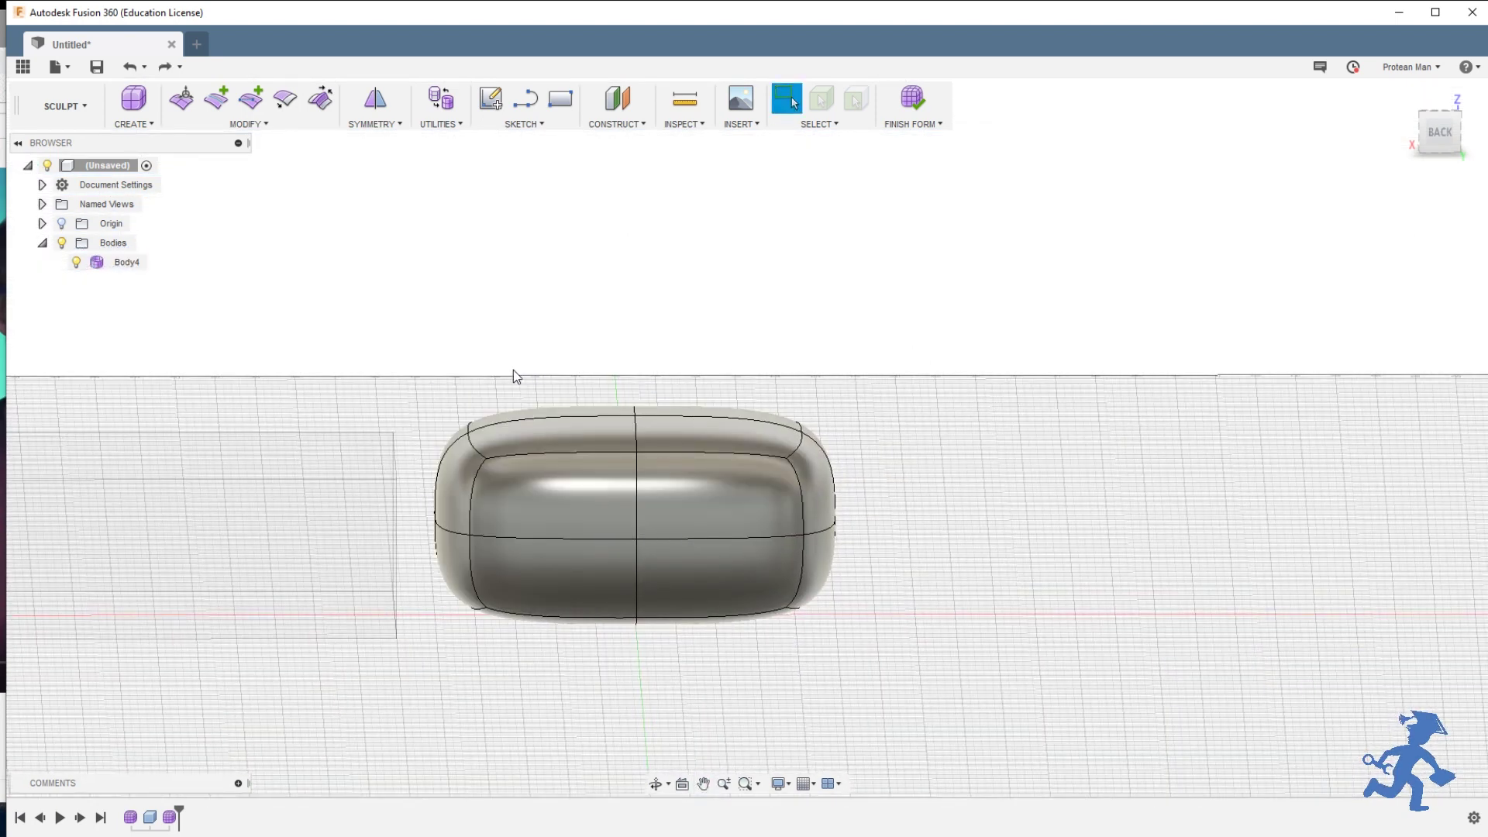
# Step: Orbit to a back view of the rounded body and browse the Modify and workspace menus
pyautogui.keyDown('shift'); pyautogui.moveTo(482, 416); pyautogui.dragTo(528, 467, button='middle'); pyautogui.keyUp('shift')
pyautogui.scroll(6, 519, 466)
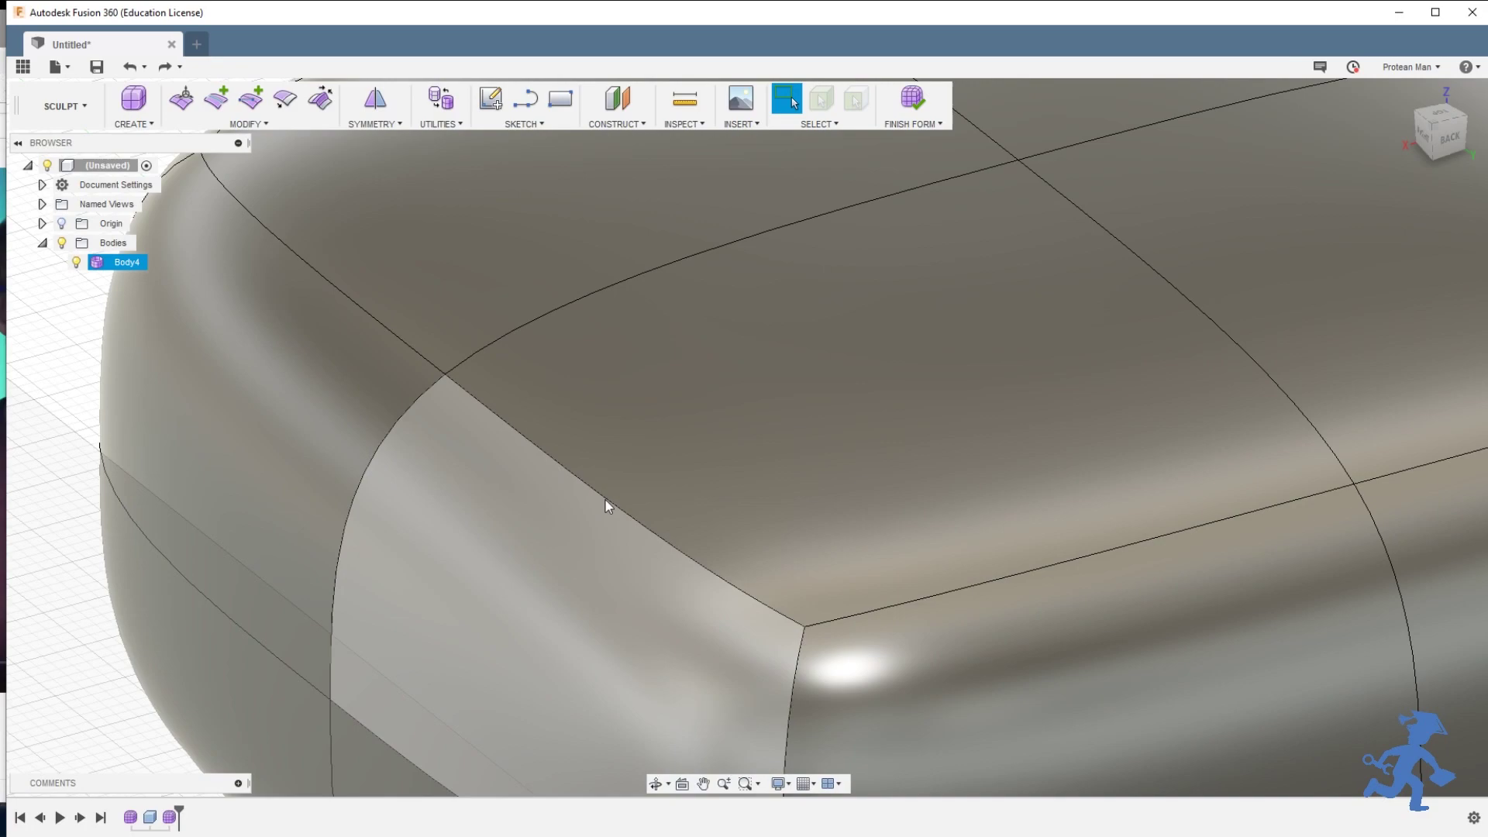
pyautogui.keyDown('shift'); pyautogui.moveTo(702, 526); pyautogui.dragTo(669, 509, button='middle'); pyautogui.keyUp('shift')
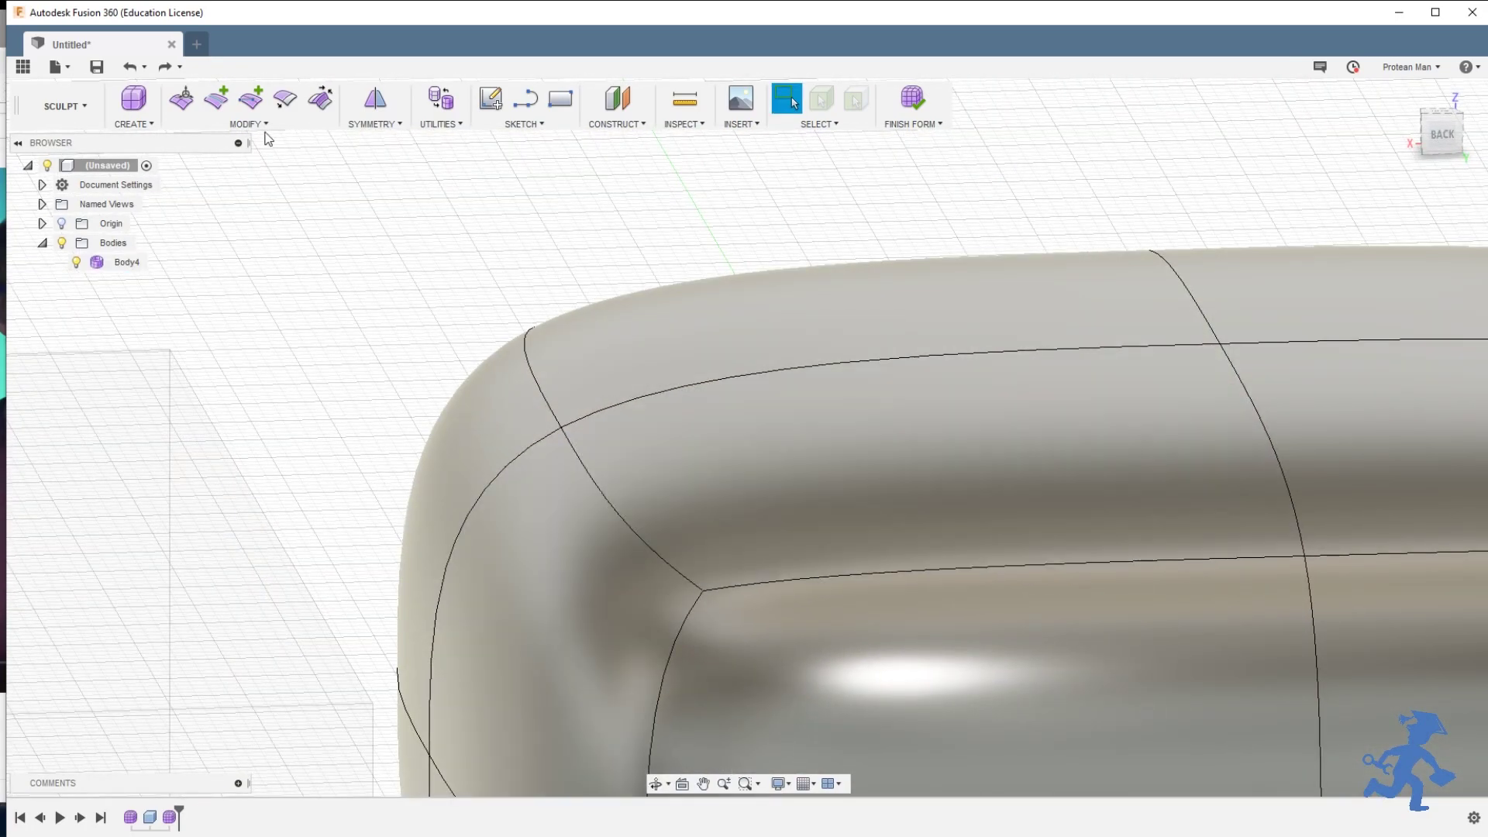
pyautogui.click(248, 124)
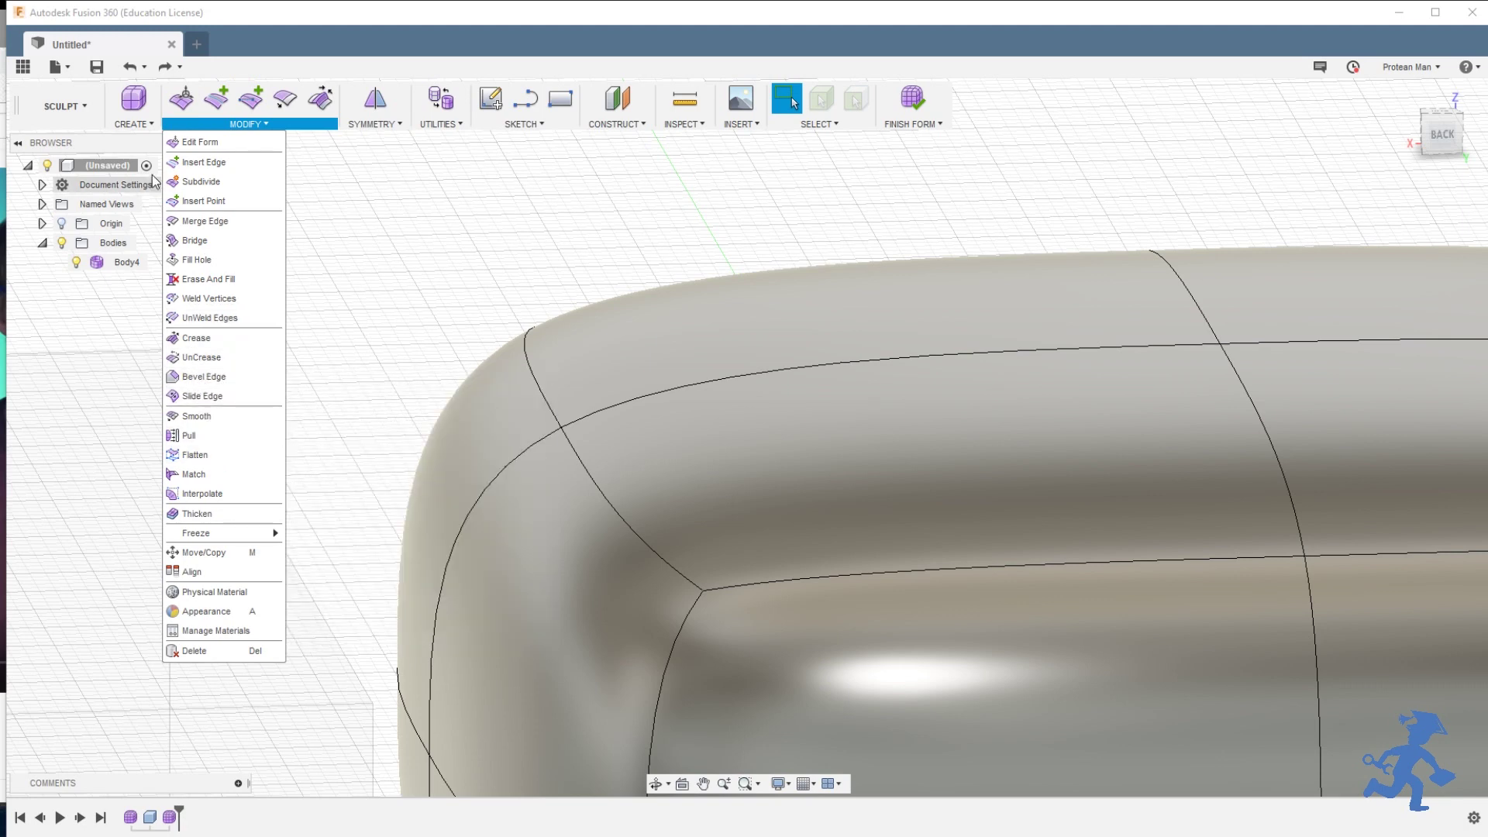
pyautogui.click(65, 108)
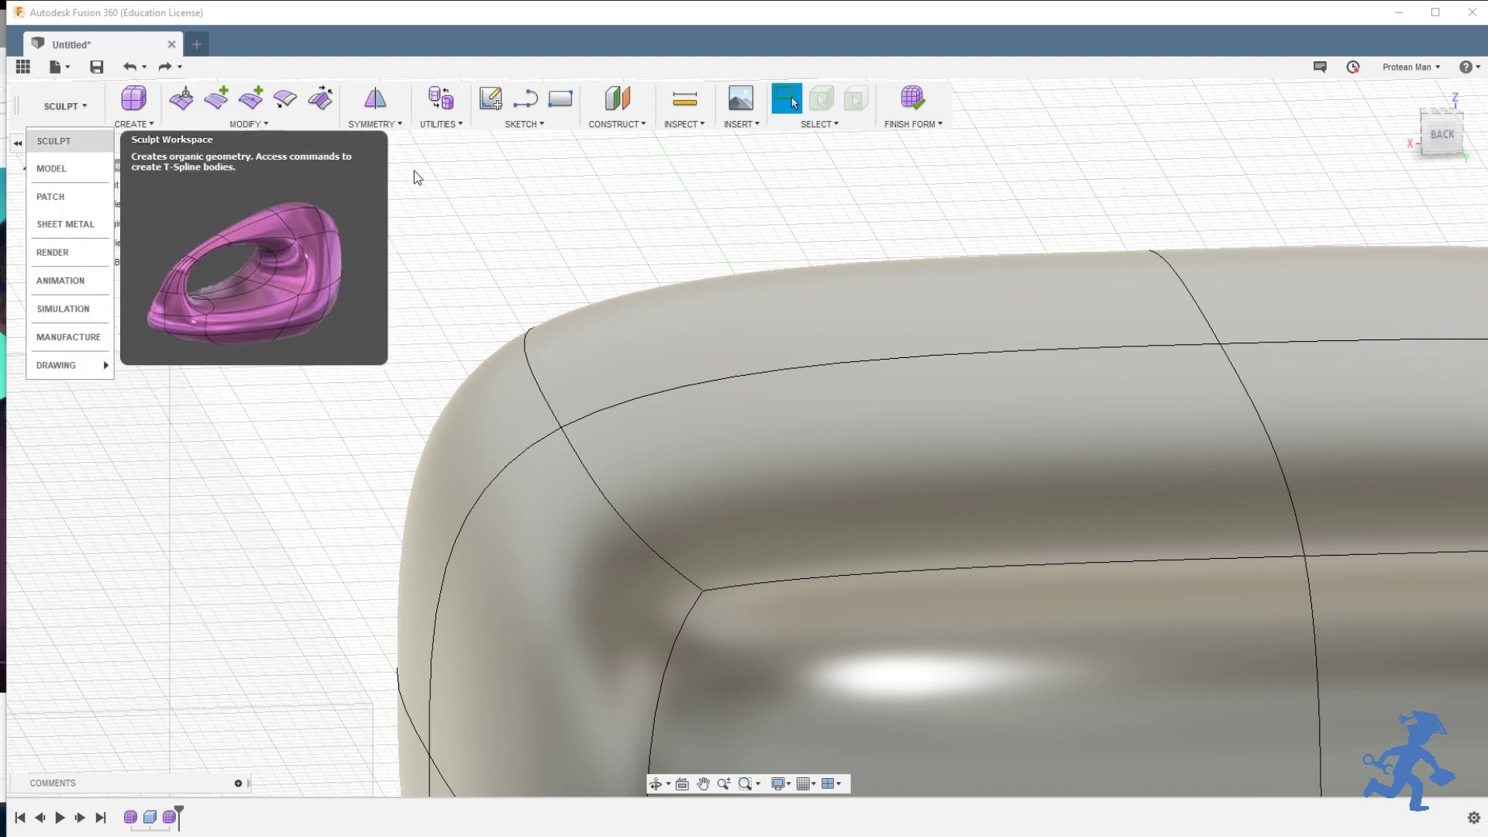
pyautogui.click(272, 125)
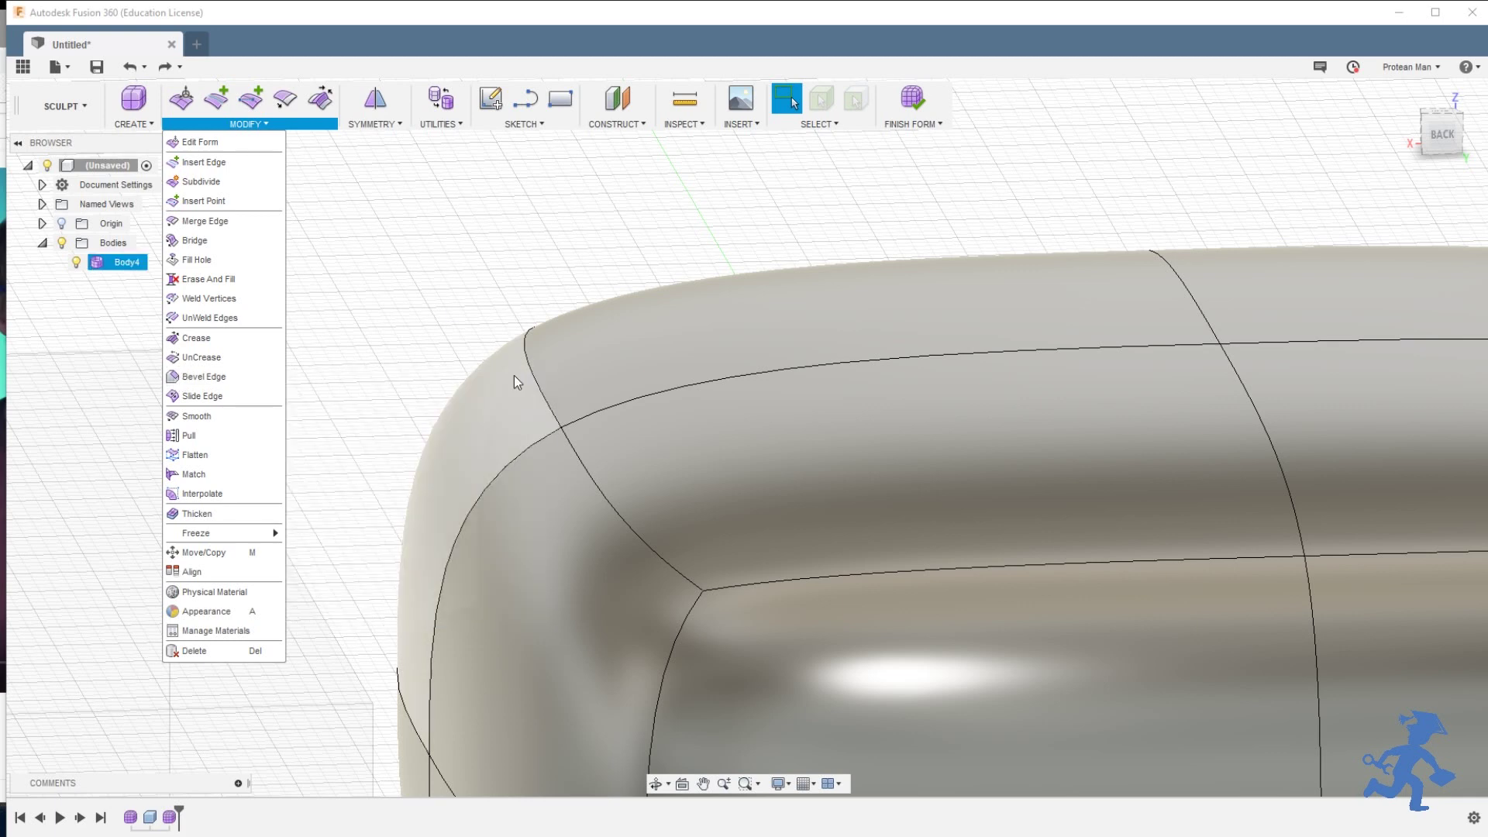
# Step: Redo the creased corner edges and select the T-spline body
pyautogui.click(164, 68)
pyautogui.click(164, 67)
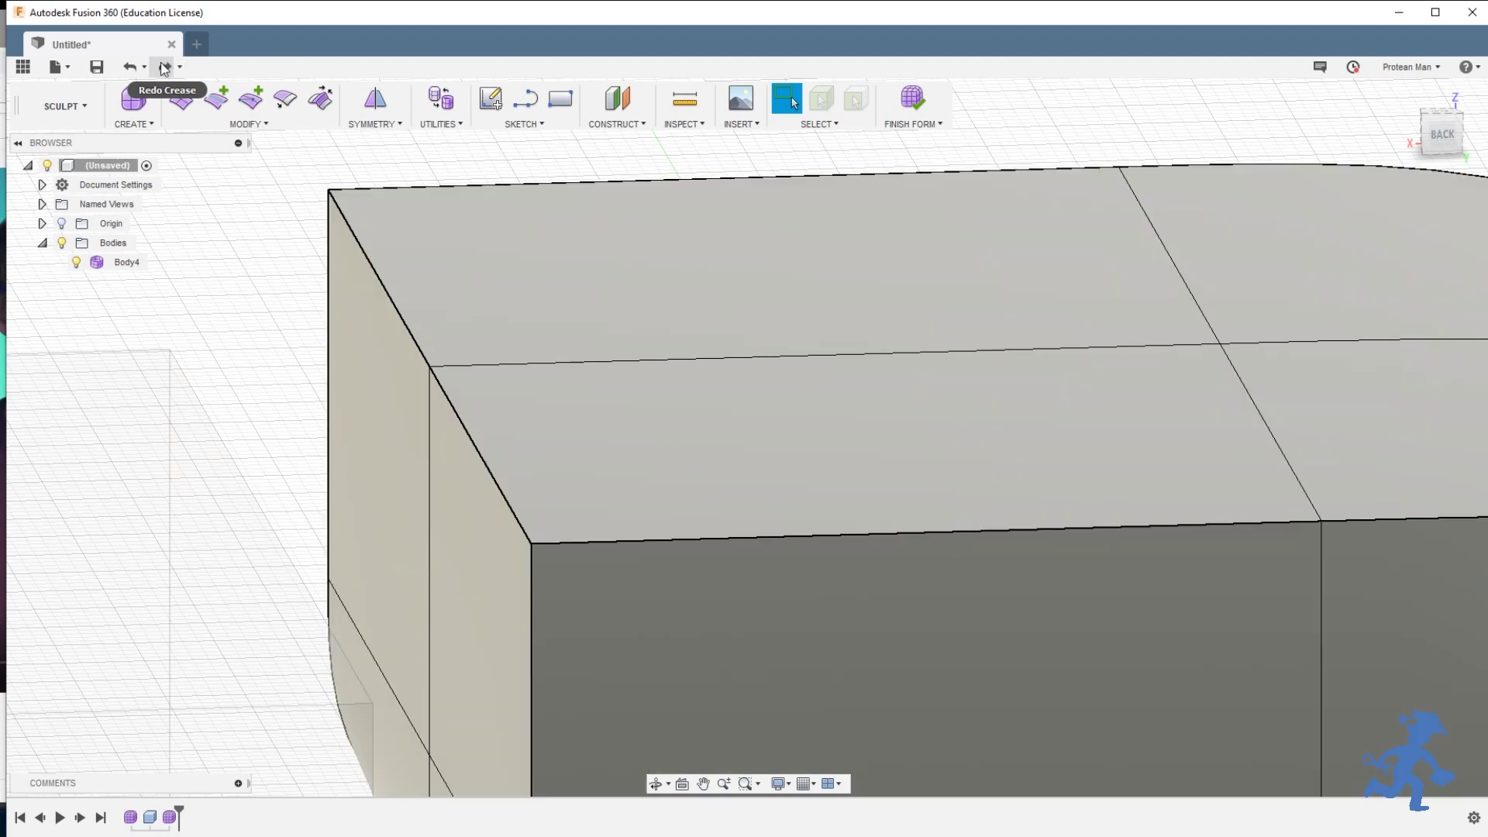
pyautogui.click(467, 401)
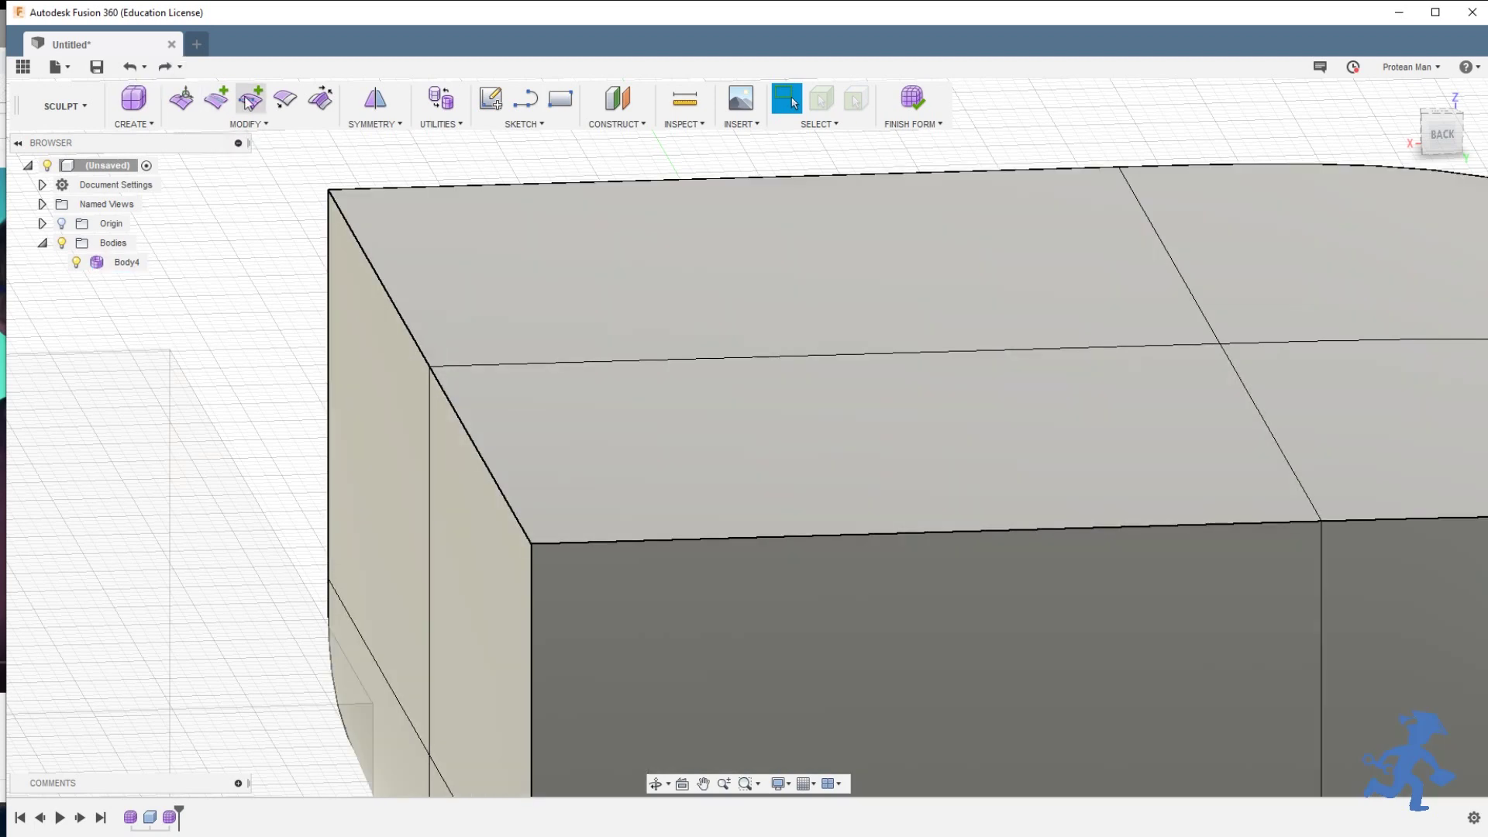
# Step: Bevel the left vertical and upper-left edges at 0.064 with one segment
pyautogui.click(248, 124)
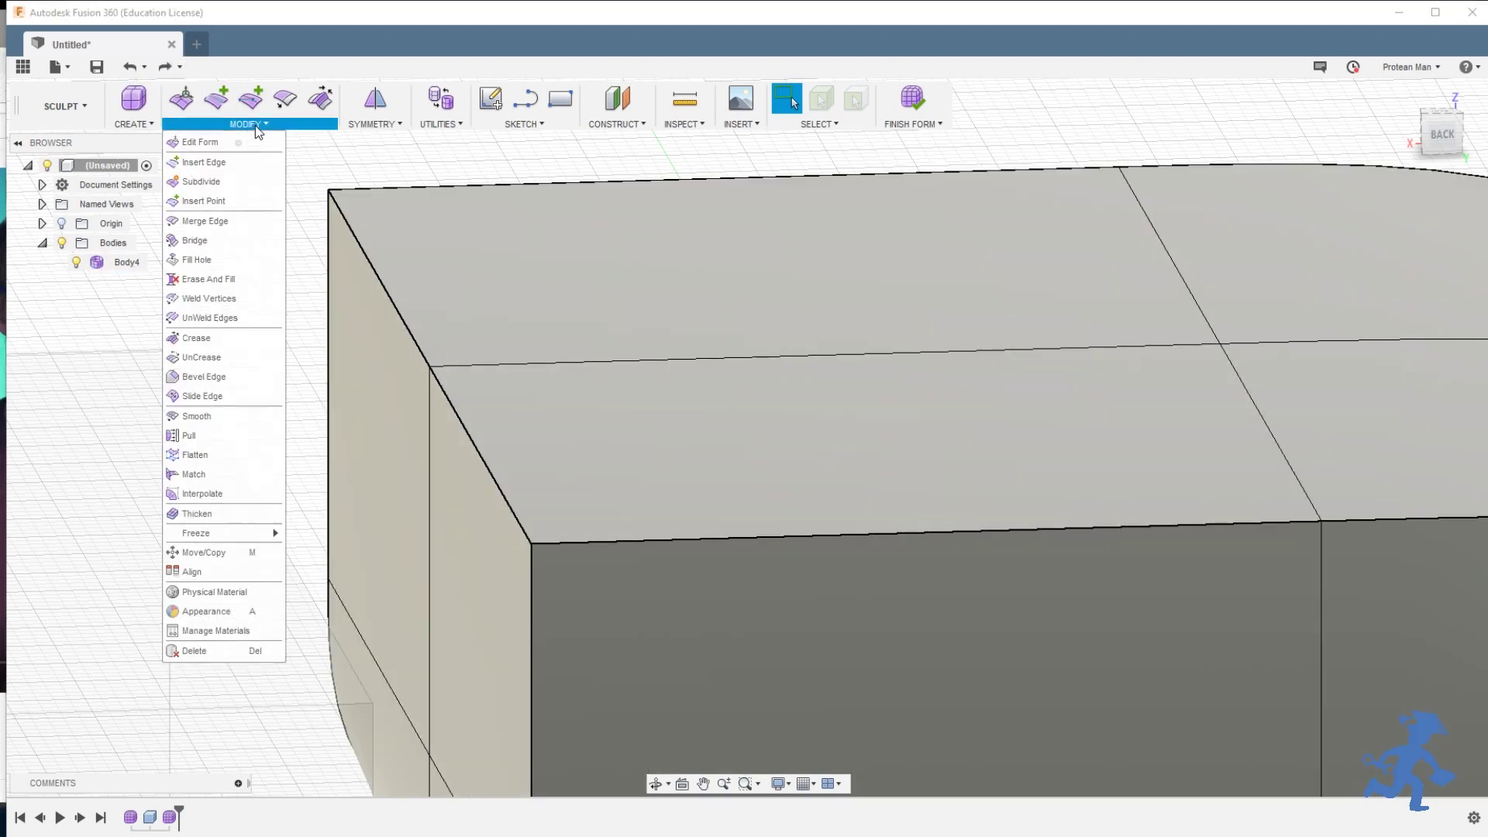
pyautogui.click(198, 377)
pyautogui.click(453, 407)
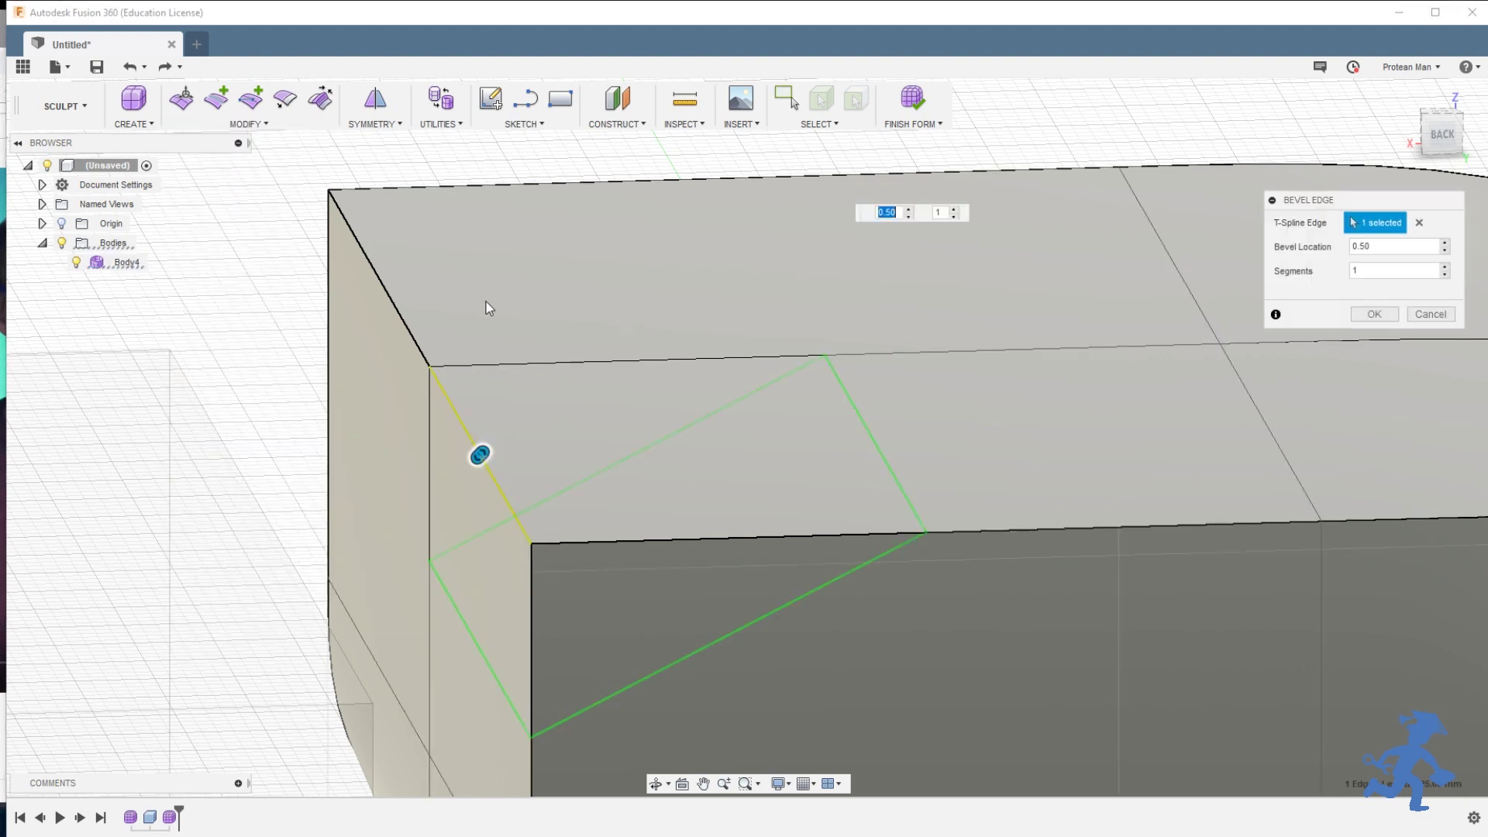
pyautogui.click(394, 310)
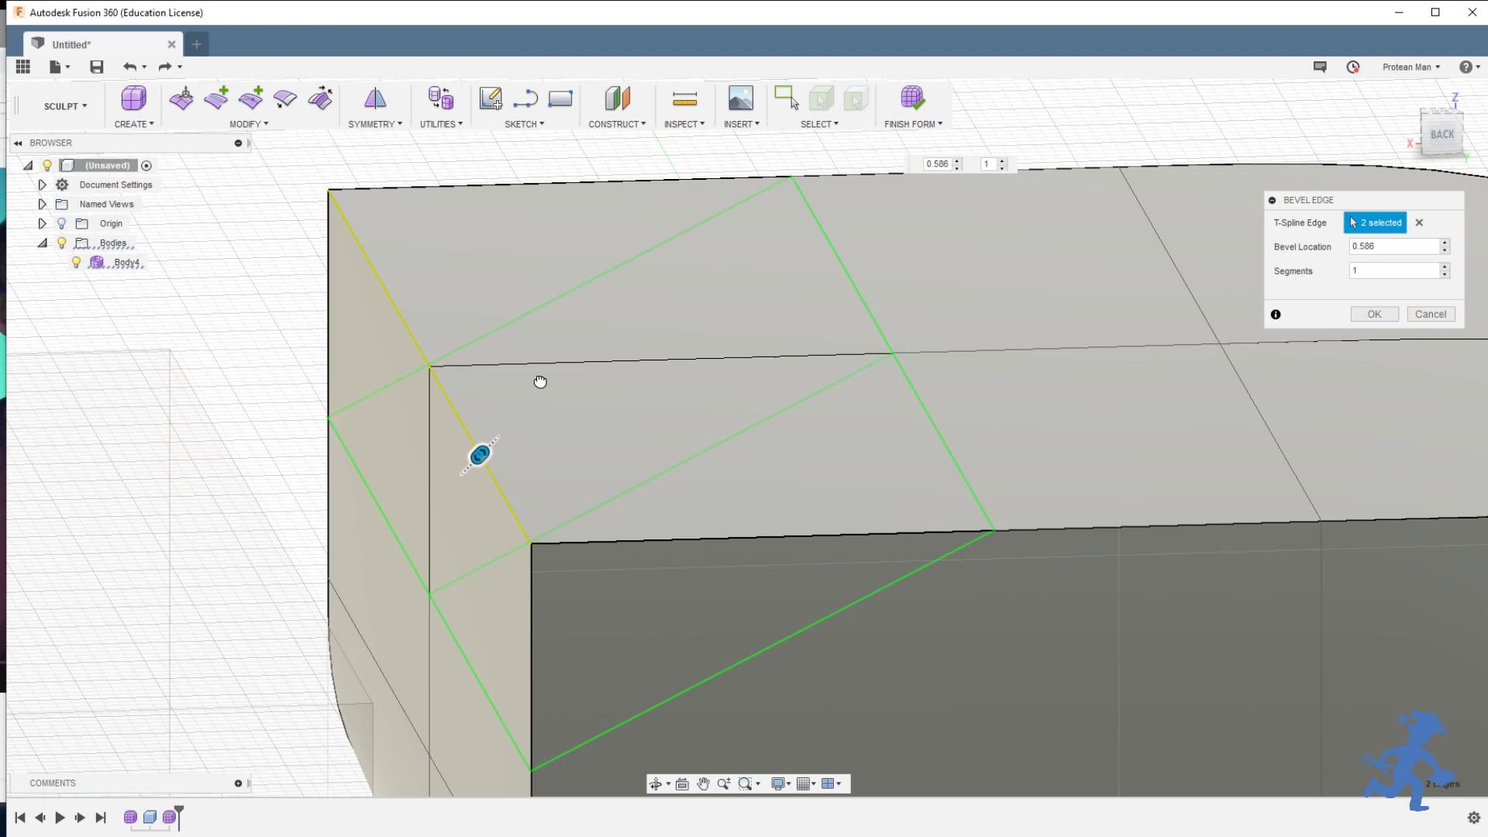
pyautogui.moveTo(540, 382); pyautogui.dragTo(220, 659)
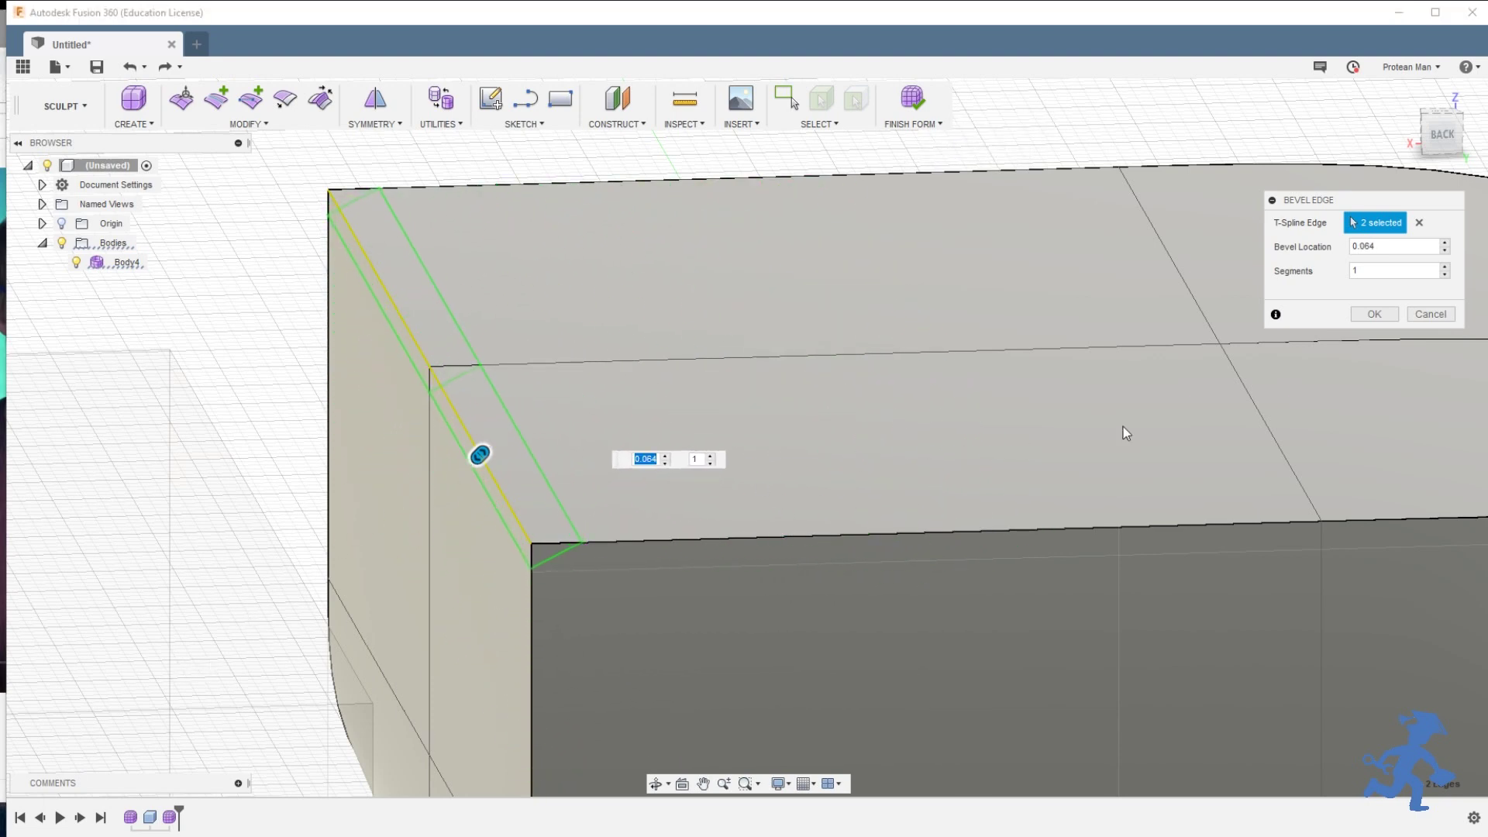
pyautogui.click(1375, 314)
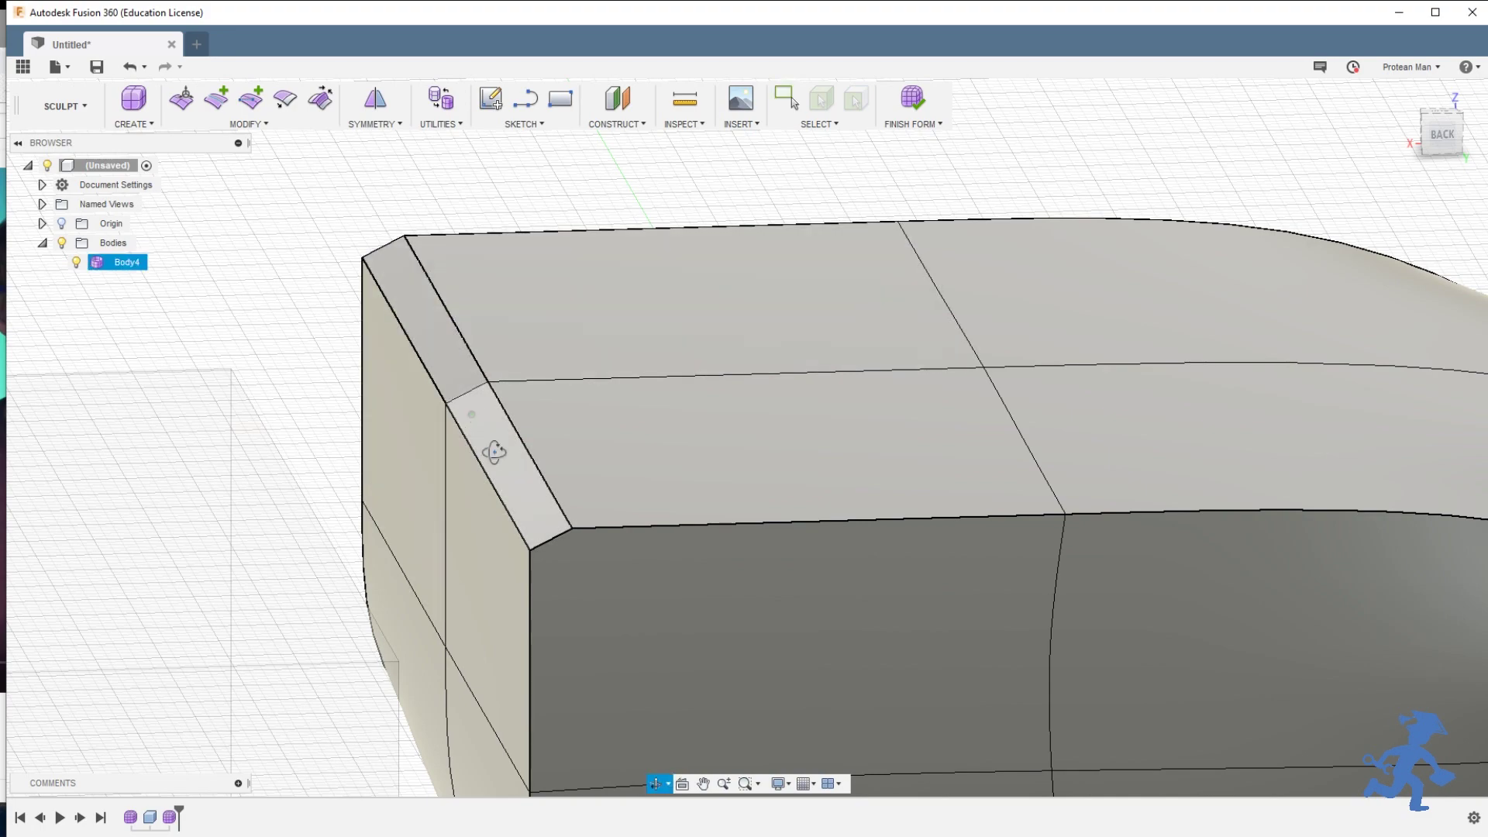
pyautogui.moveTo(494, 451)
pyautogui.keyDown('shift'); pyautogui.mouseDown(button='middle')
pyautogui.moveTo(474, 418)
pyautogui.moveTo(496, 422)
pyautogui.mouseUp(button='middle'); pyautogui.keyUp('shift')
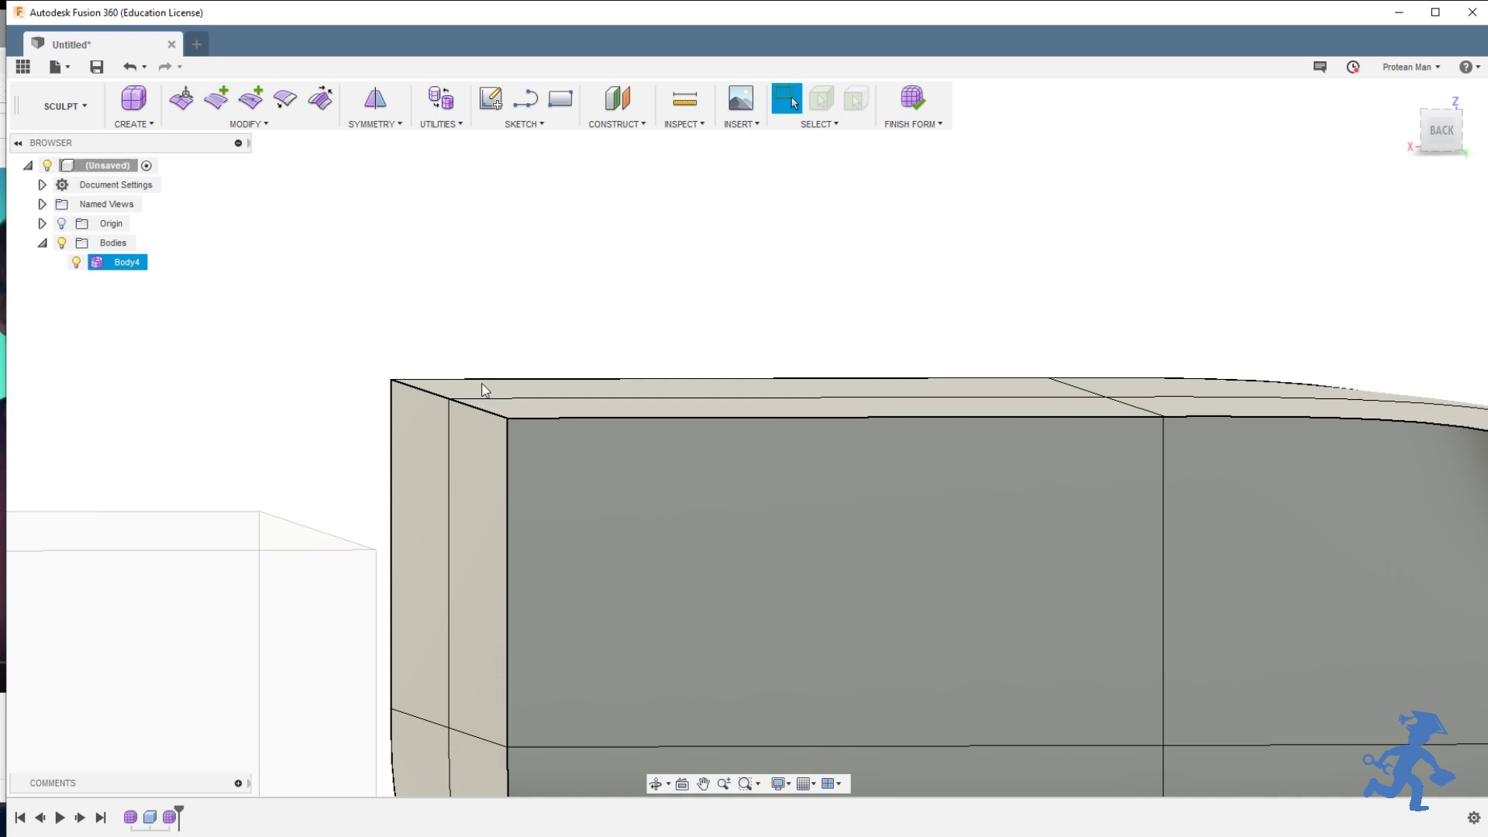
# Step: Bevel the two corner edges at location 0.279 with 3 segments
pyautogui.click(248, 123)
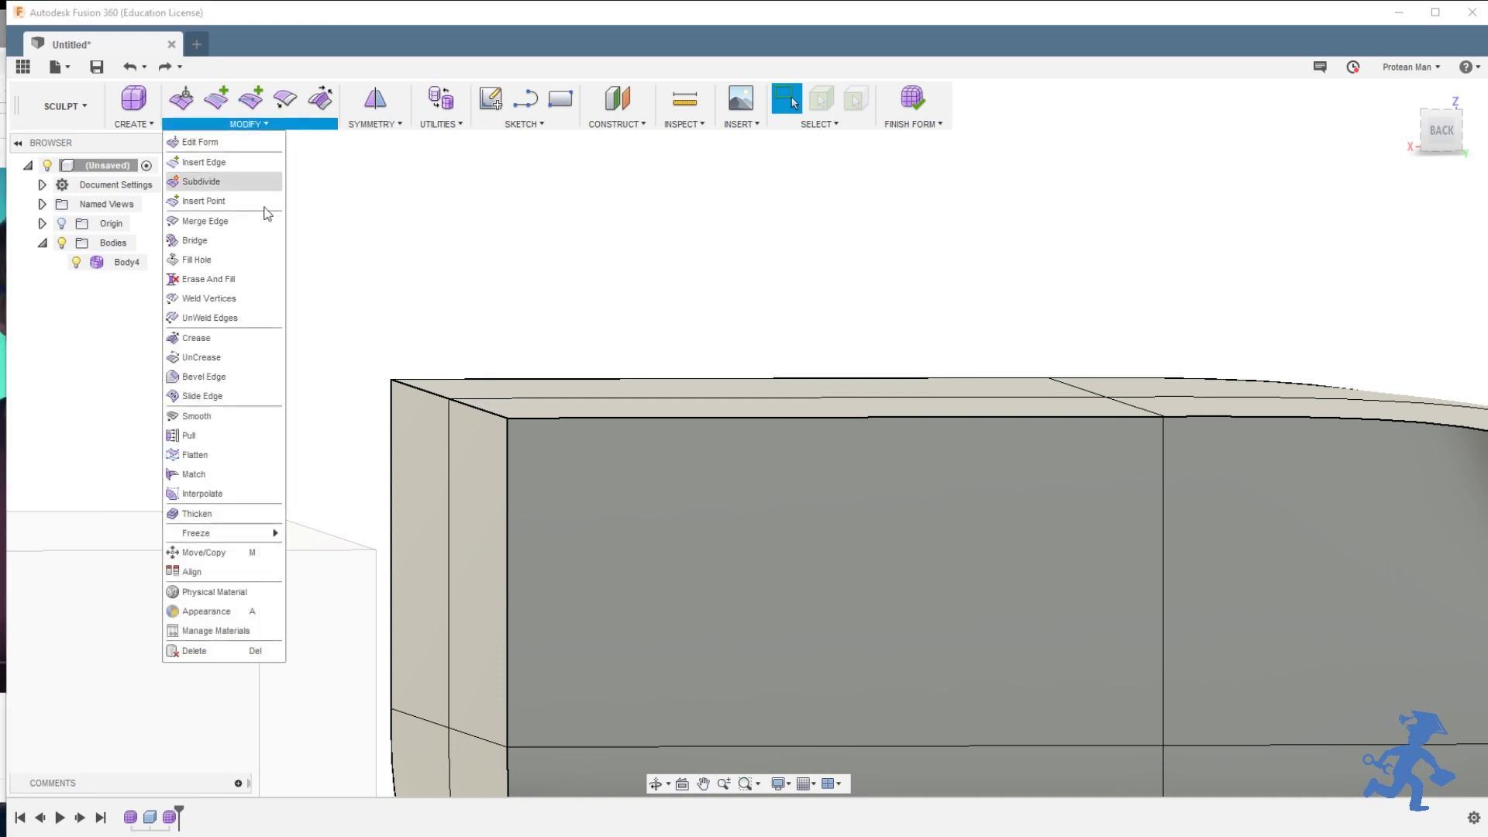
pyautogui.click(239, 379)
pyautogui.click(453, 406)
pyautogui.click(431, 394)
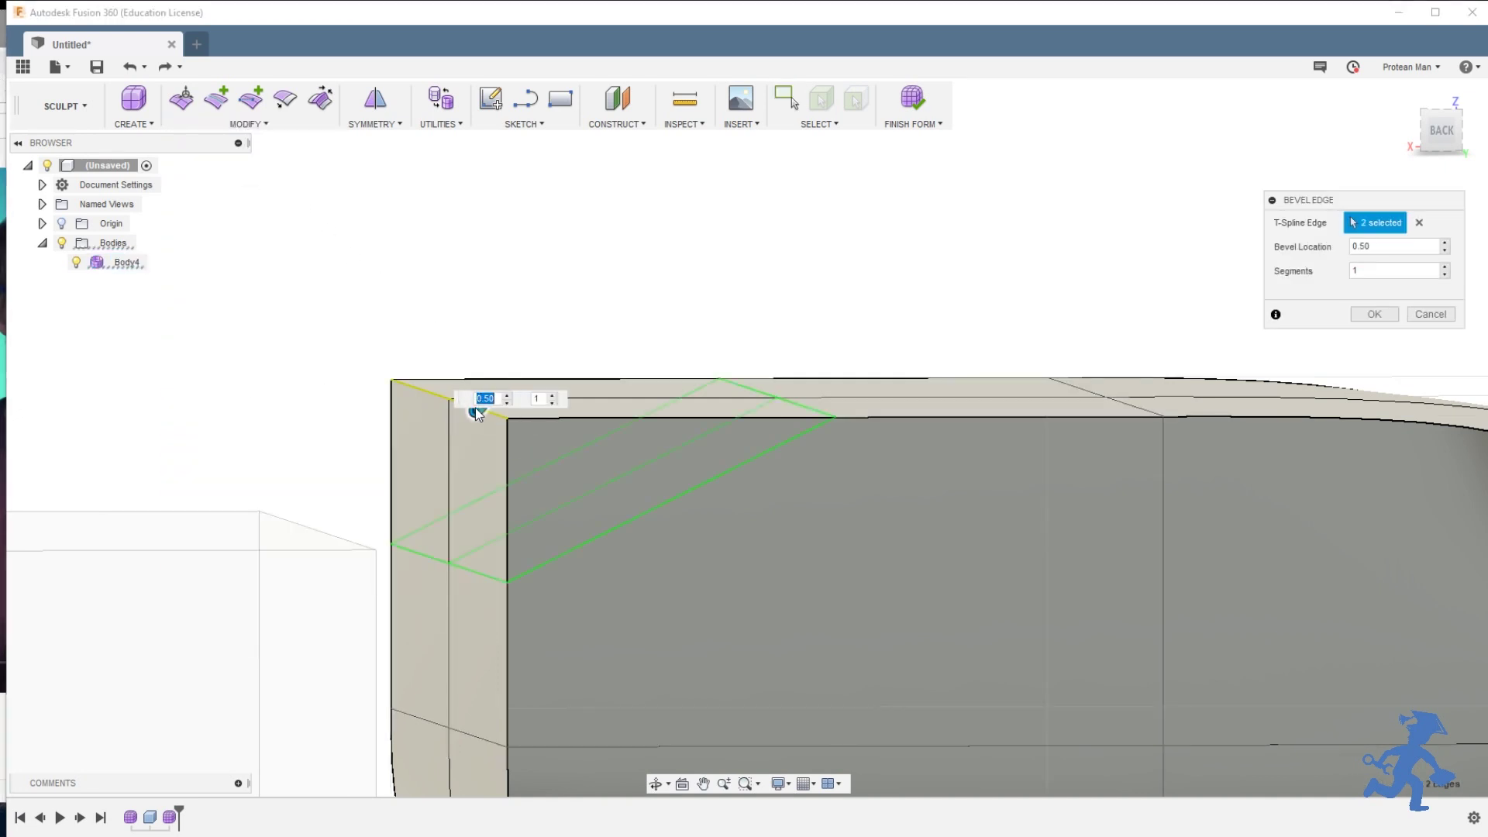
pyautogui.moveTo(422, 516); pyautogui.dragTo(402, 545)
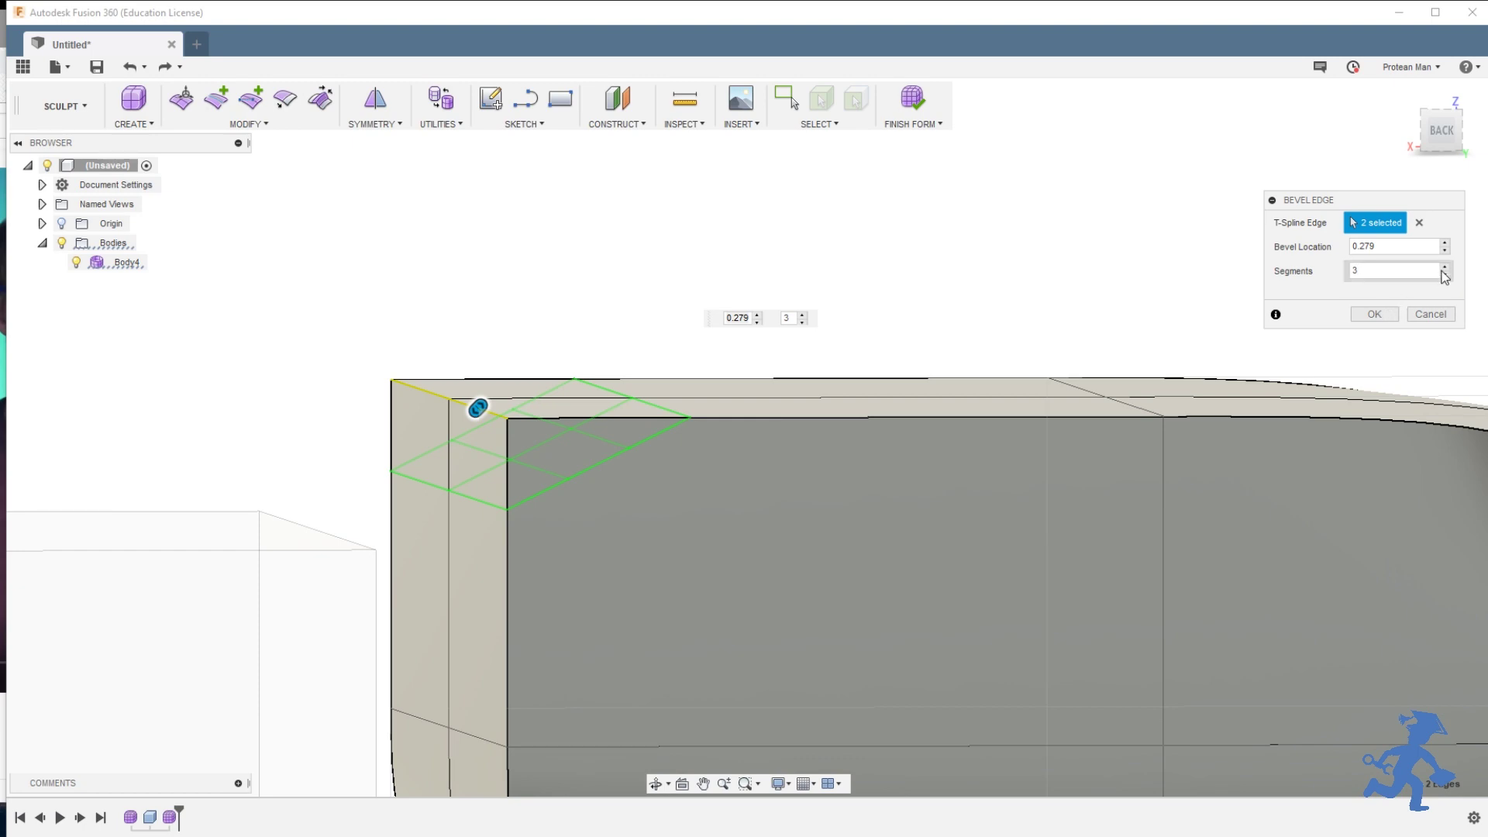
pyautogui.click(1376, 315)
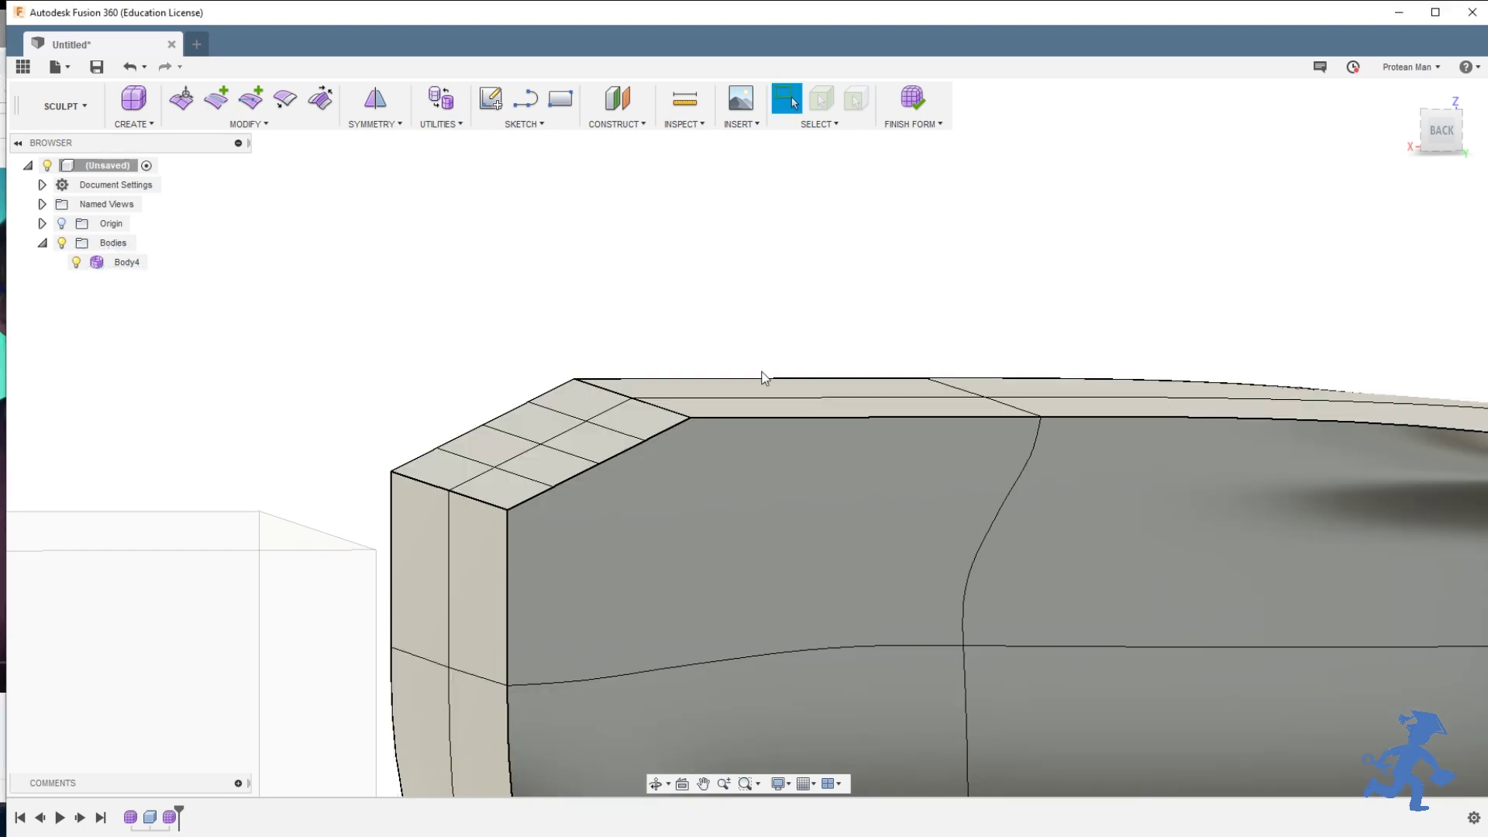
pyautogui.keyDown('shift'); pyautogui.moveTo(764, 375); pyautogui.dragTo(671, 398, button='middle'); pyautogui.keyUp('shift')
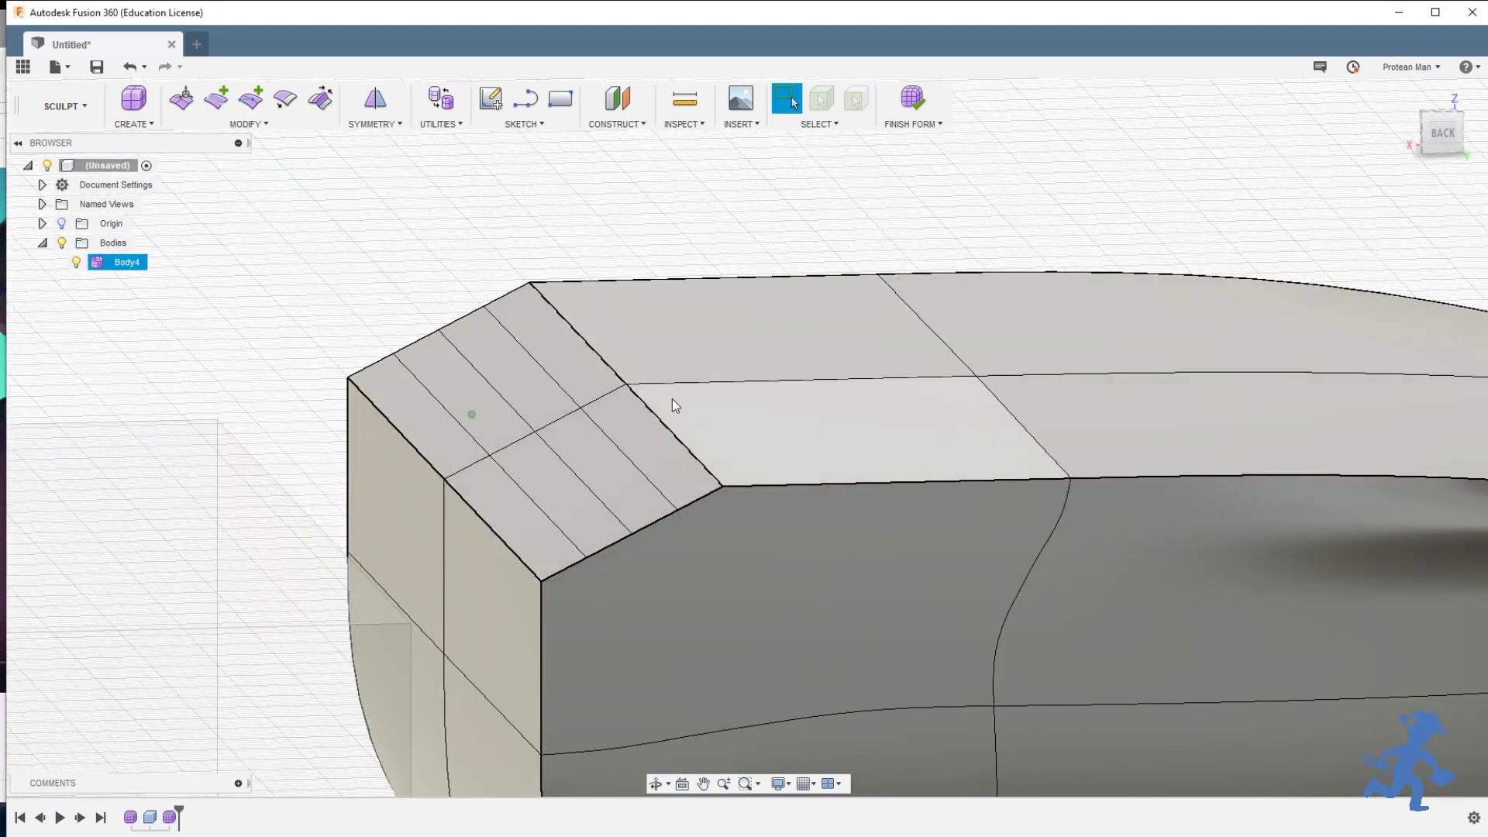
# Step: Trial-drag a vertex on the bevelled corner with Edit Form, then cancel the reshape
pyautogui.click(183, 99)
pyautogui.click(535, 431)
pyautogui.moveTo(535, 430); pyautogui.dragTo(496, 382)
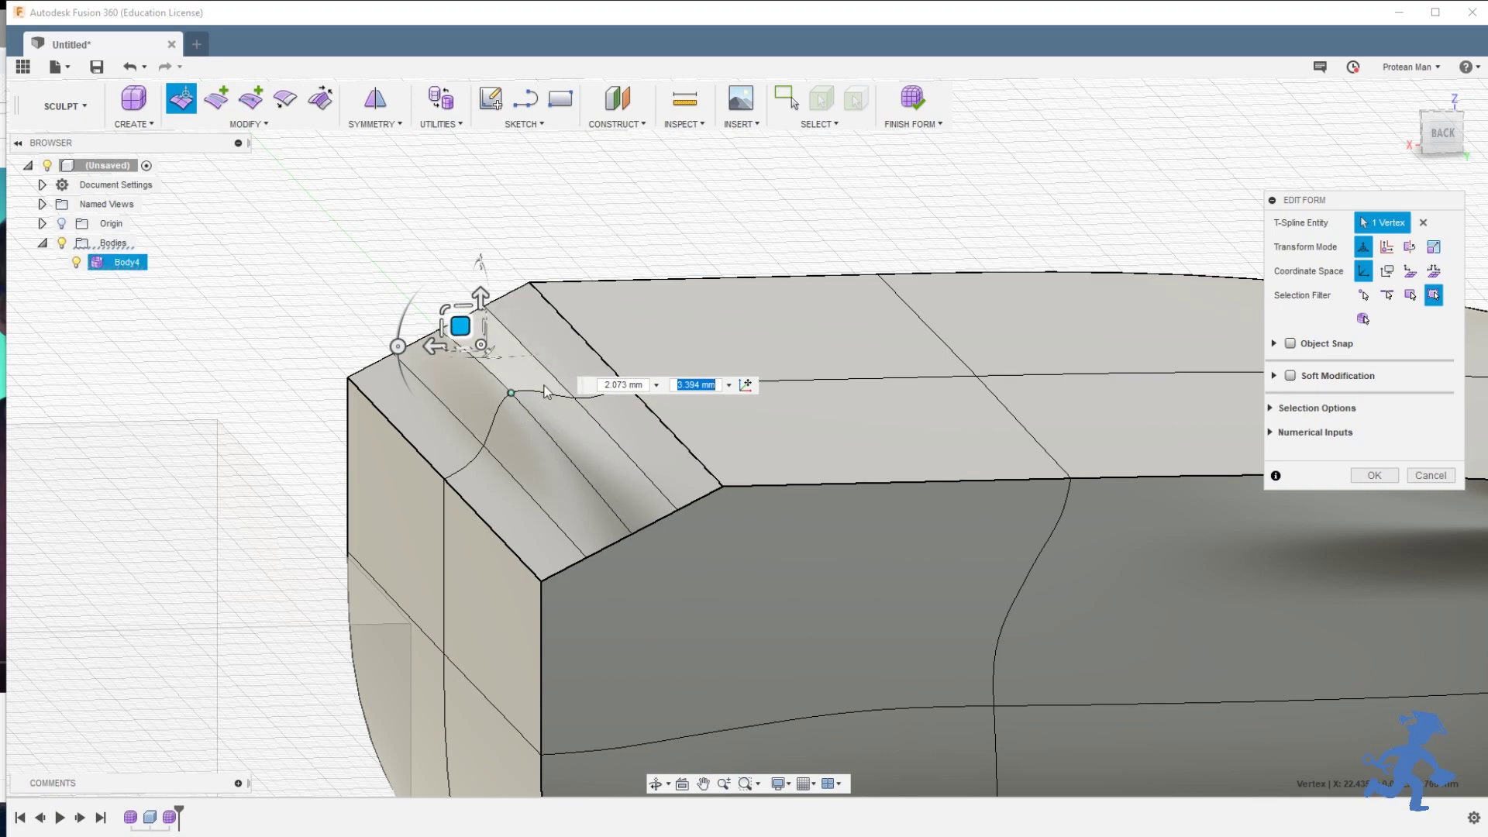
pyautogui.click(1436, 476)
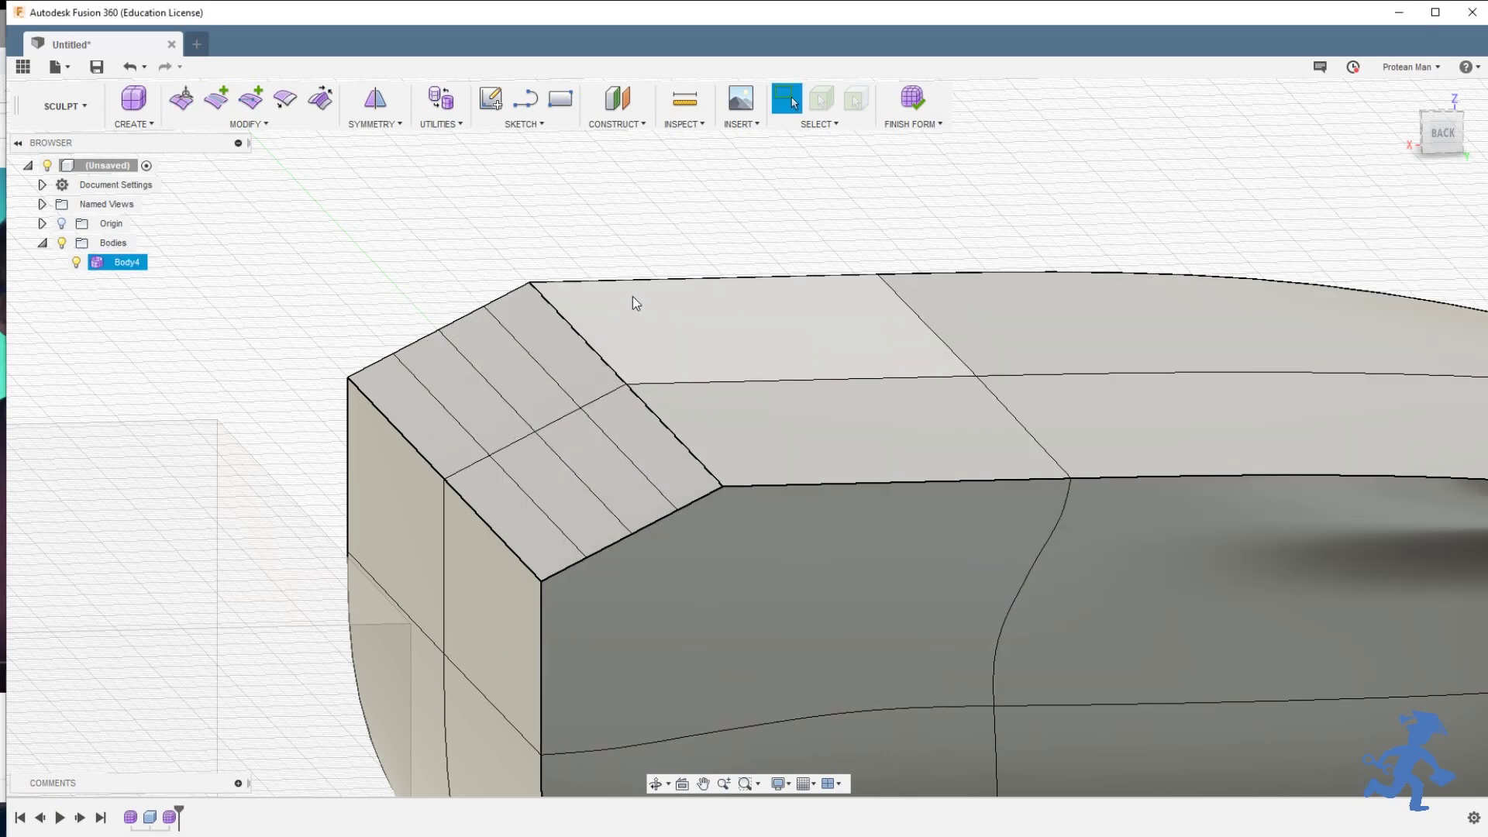
pyautogui.scroll(4, 634, 300)
pyautogui.scroll(-6, 656, 381)
# Step: Undo the corner bevel, inspect the rounded body's top, and select its top-left face
pyautogui.hotkey('ctrl', 'z')
pyautogui.hotkey('ctrl', 'z')
pyautogui.hotkey('ctrl', 'z')
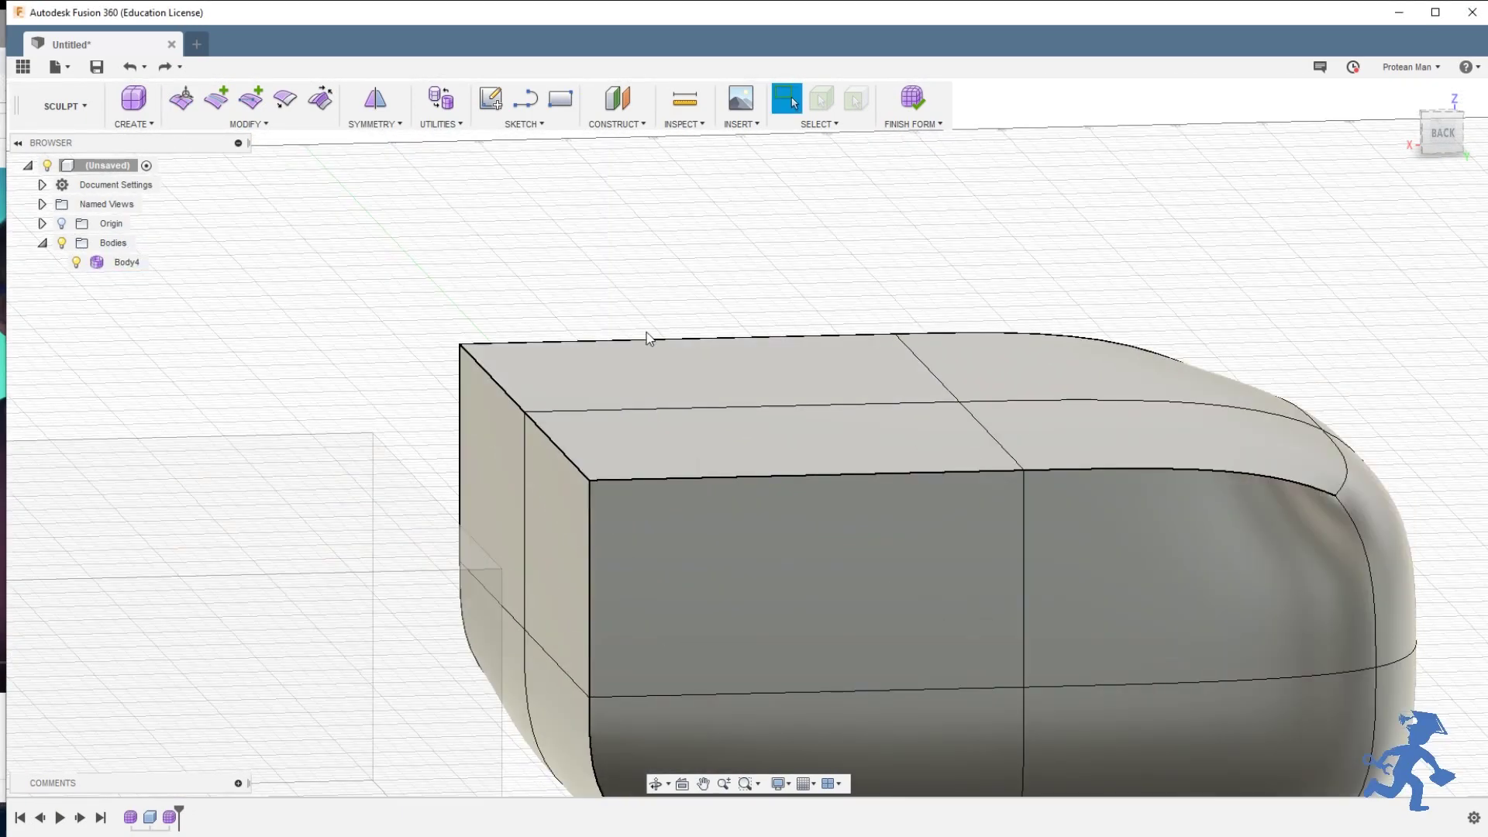
pyautogui.keyDown('shift'); pyautogui.moveTo(676, 412); pyautogui.dragTo(528, 369, button='middle'); pyautogui.keyUp('shift')
pyautogui.scroll(-2, 426, 335)
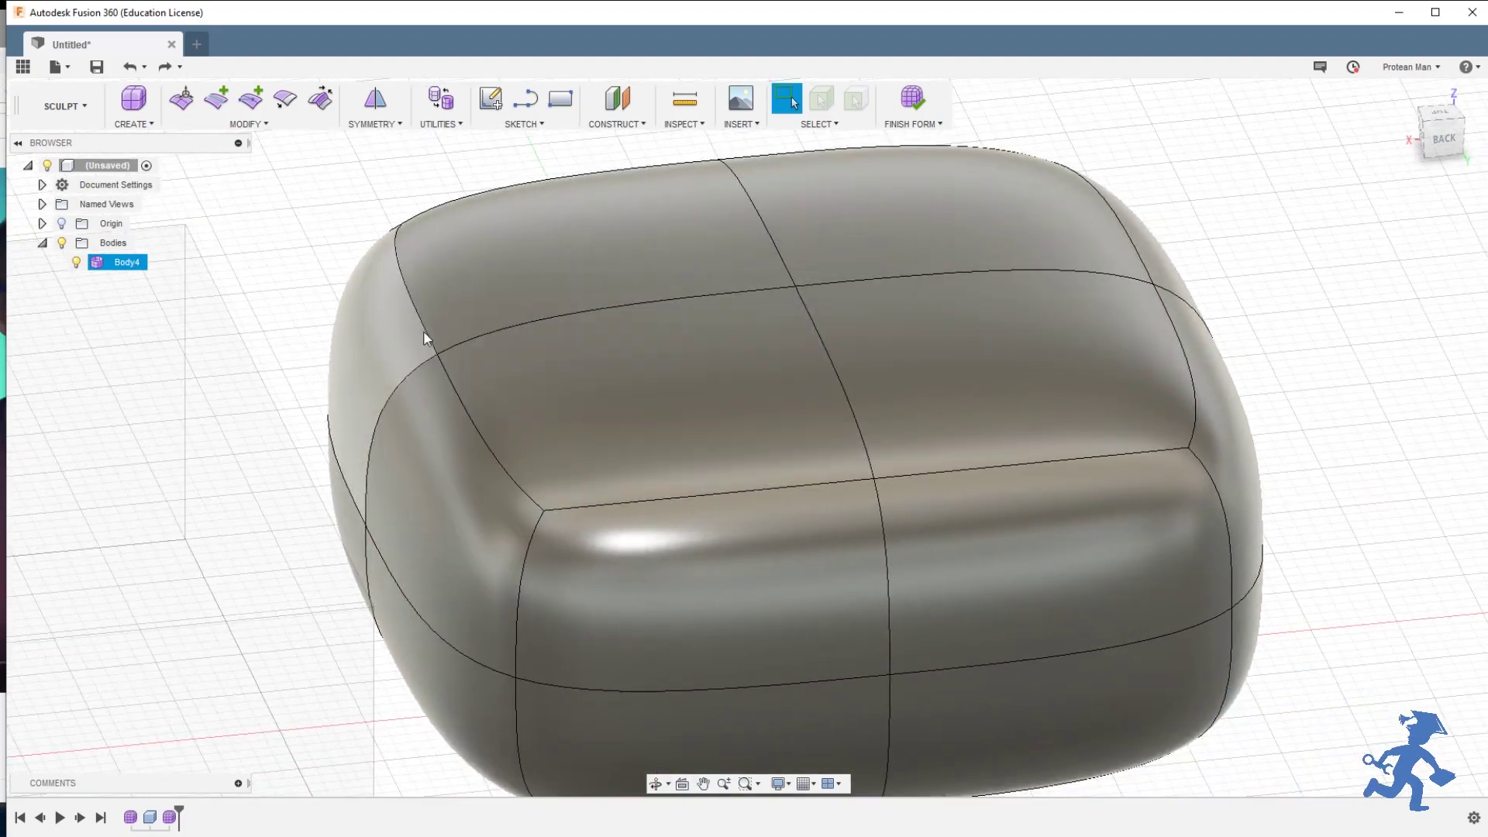
pyautogui.scroll(3, 445, 348)
pyautogui.scroll(-4, 451, 351)
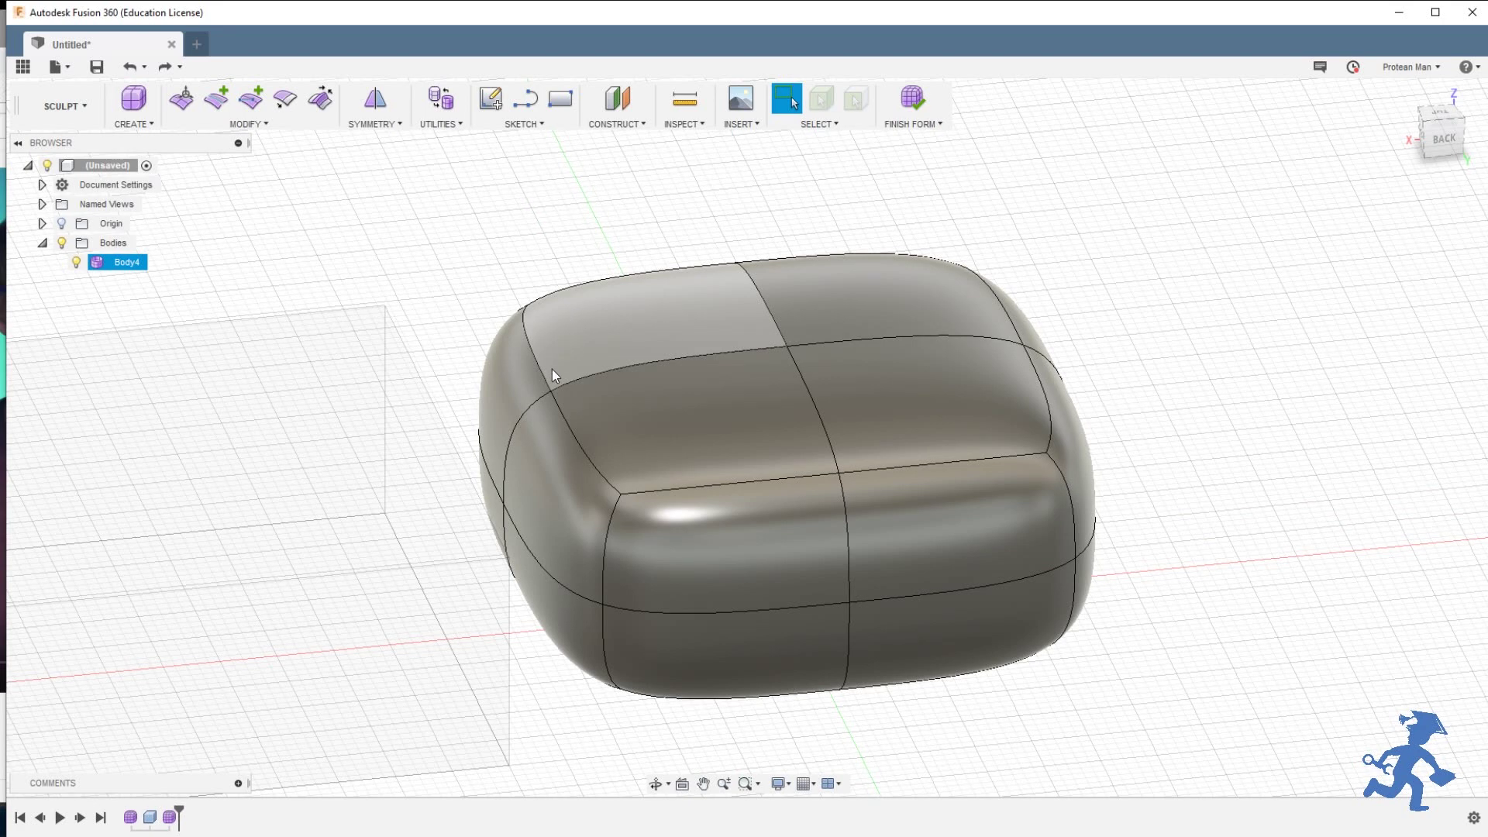
pyautogui.scroll(3, 552, 381)
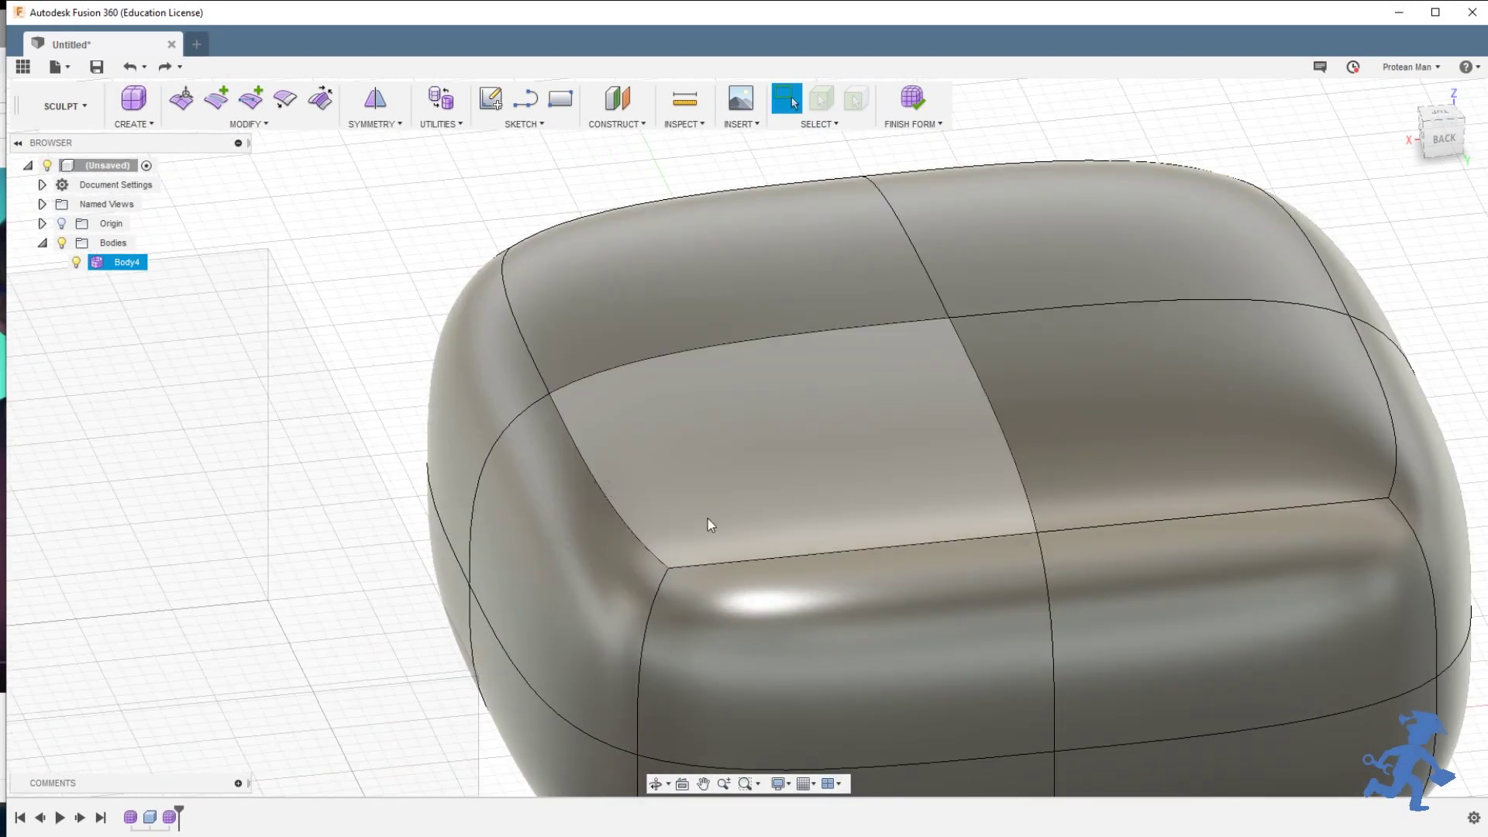
pyautogui.keyDown('shift'); pyautogui.moveTo(708, 519); pyautogui.dragTo(704, 527, button='middle'); pyautogui.keyUp('shift')
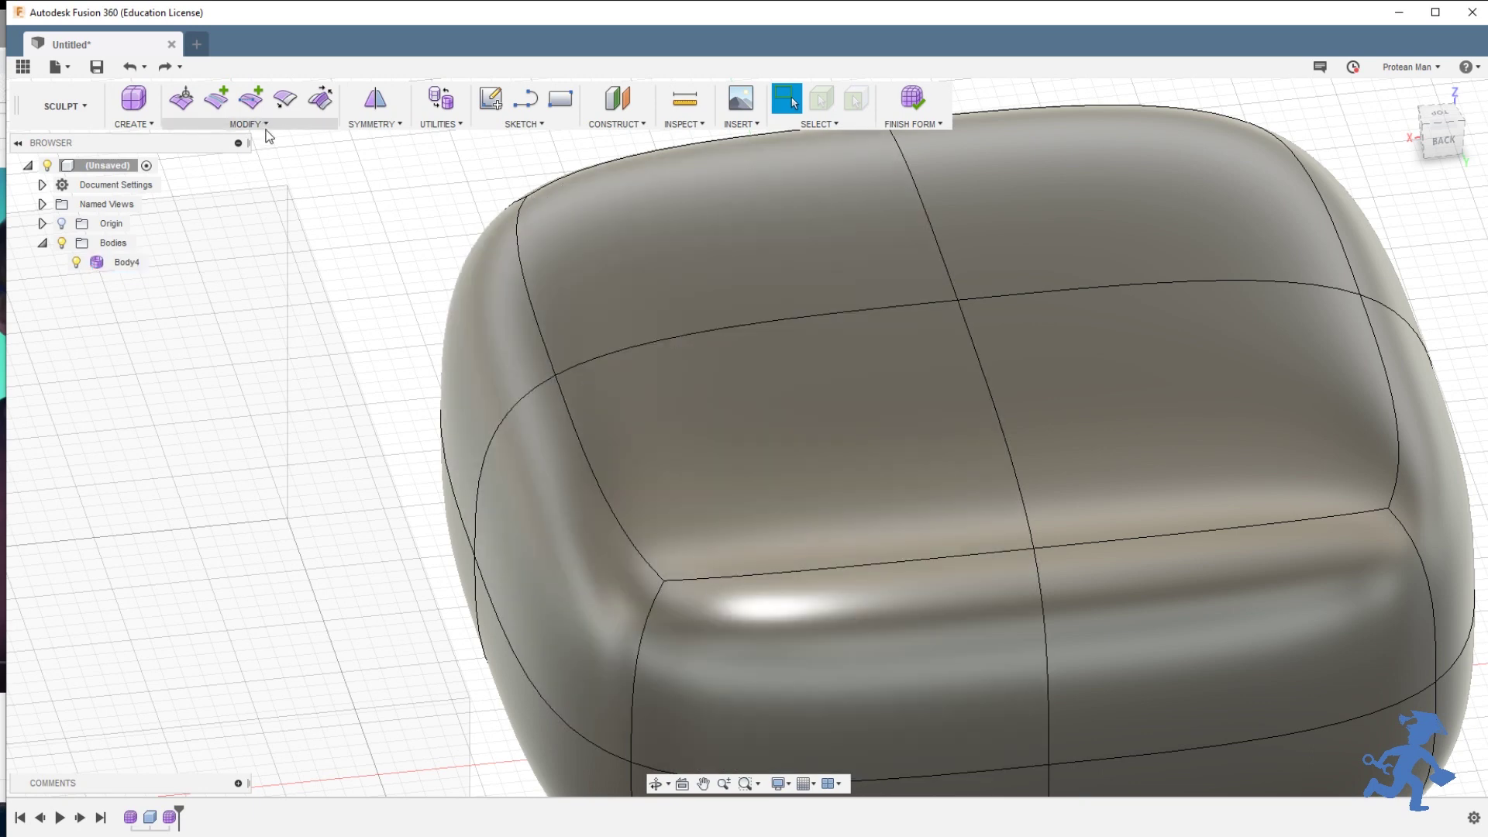
pyautogui.click(592, 304)
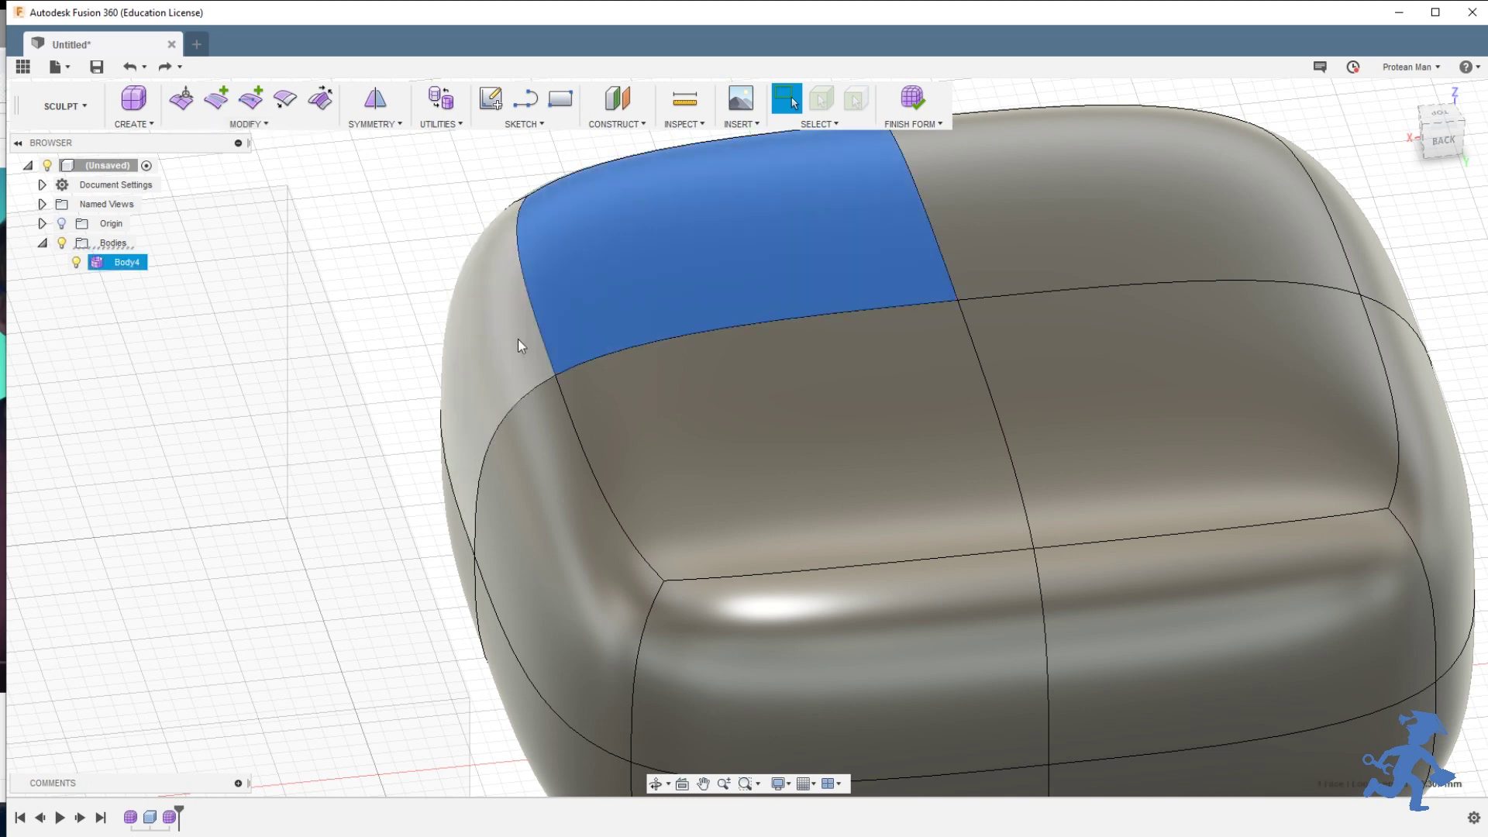
# Step: Apply internal mirror symmetry between the top-left face and the face below it
pyautogui.keyDown('ctrl'); pyautogui.click(569, 453); pyautogui.keyUp('ctrl')
pyautogui.click(376, 101)
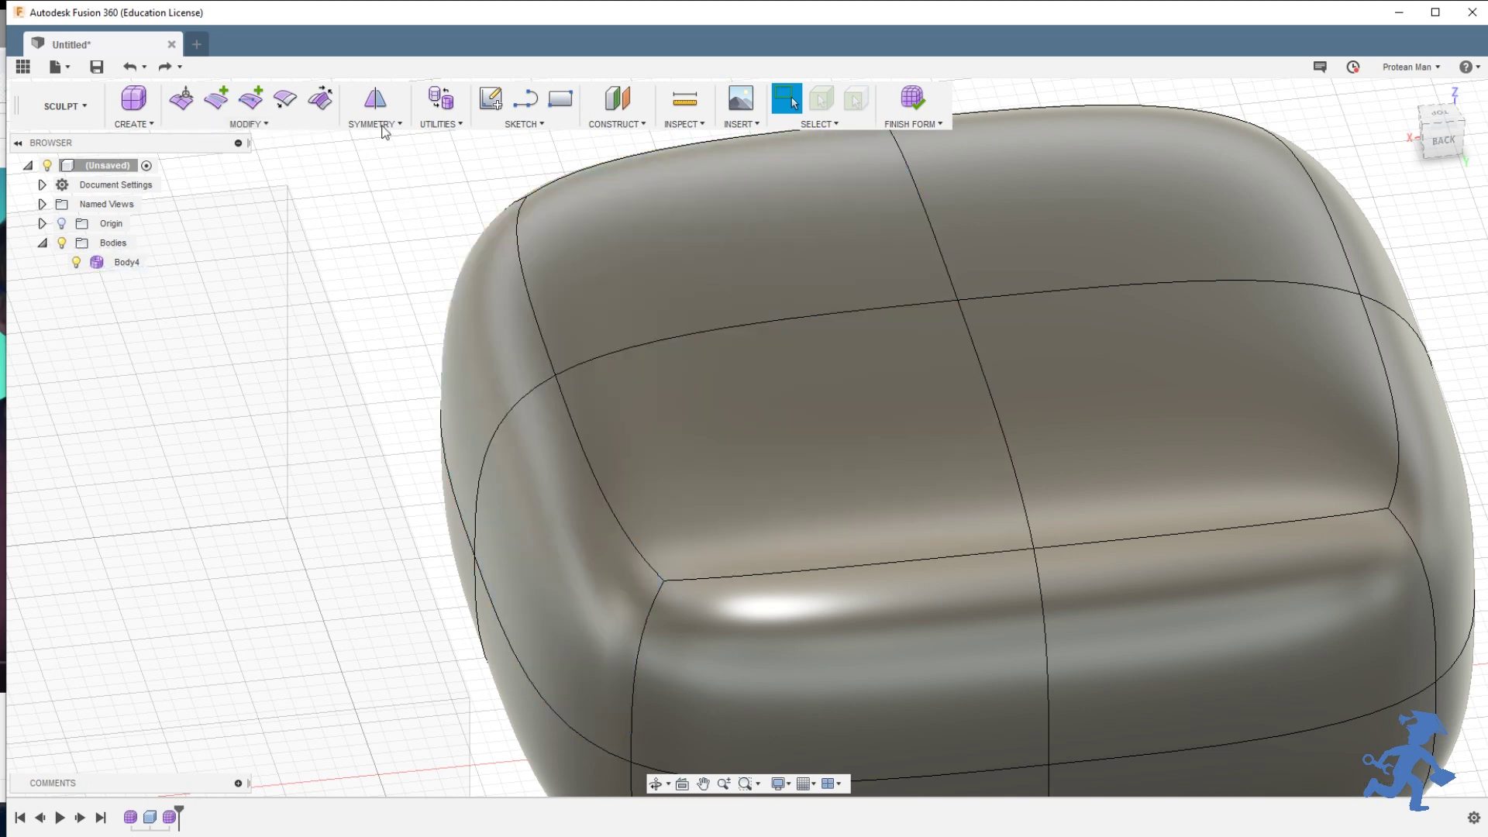
pyautogui.click(777, 282)
pyautogui.click(823, 329)
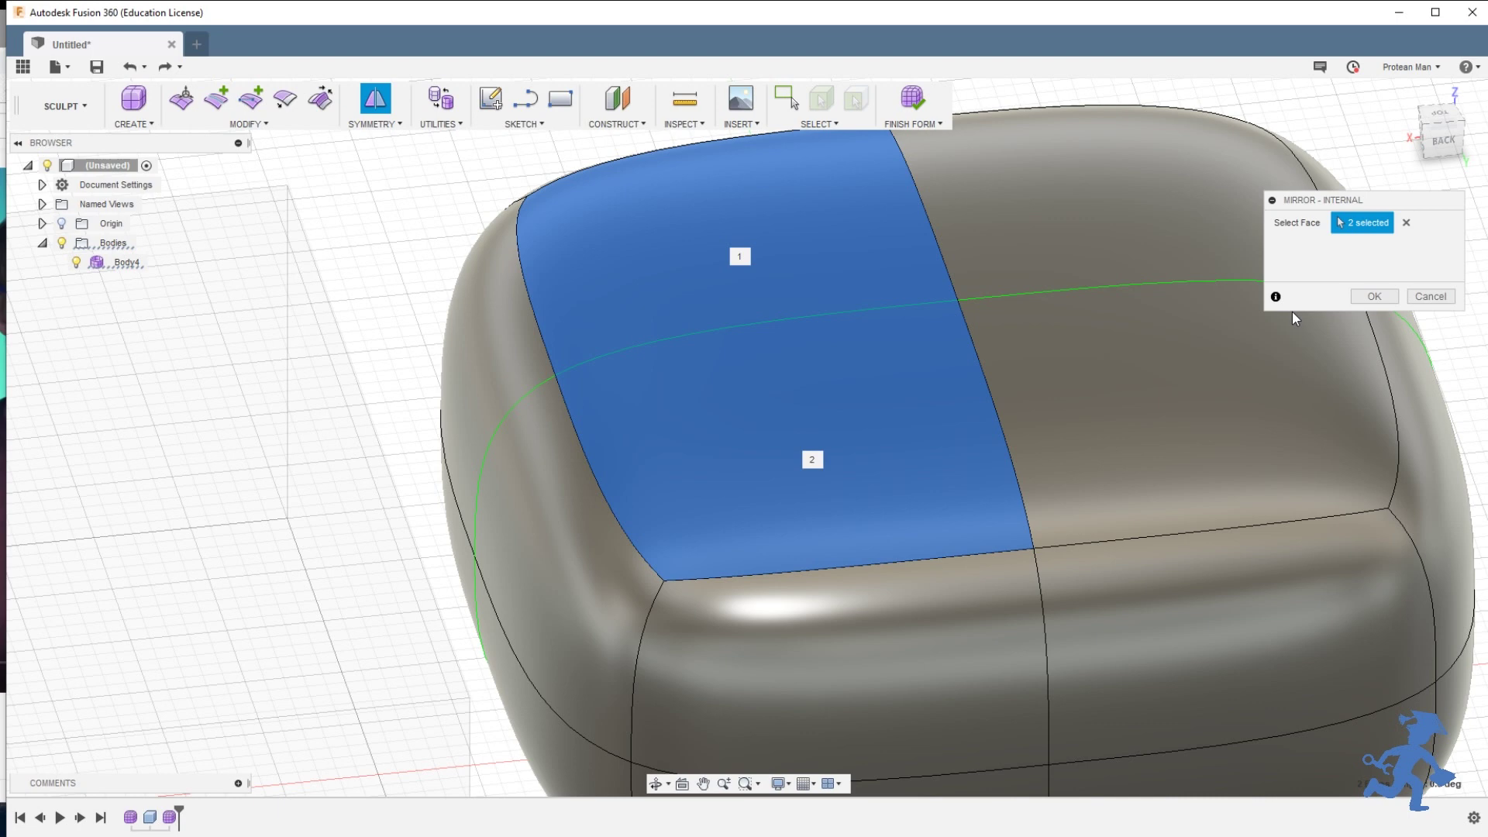
pyautogui.click(1372, 298)
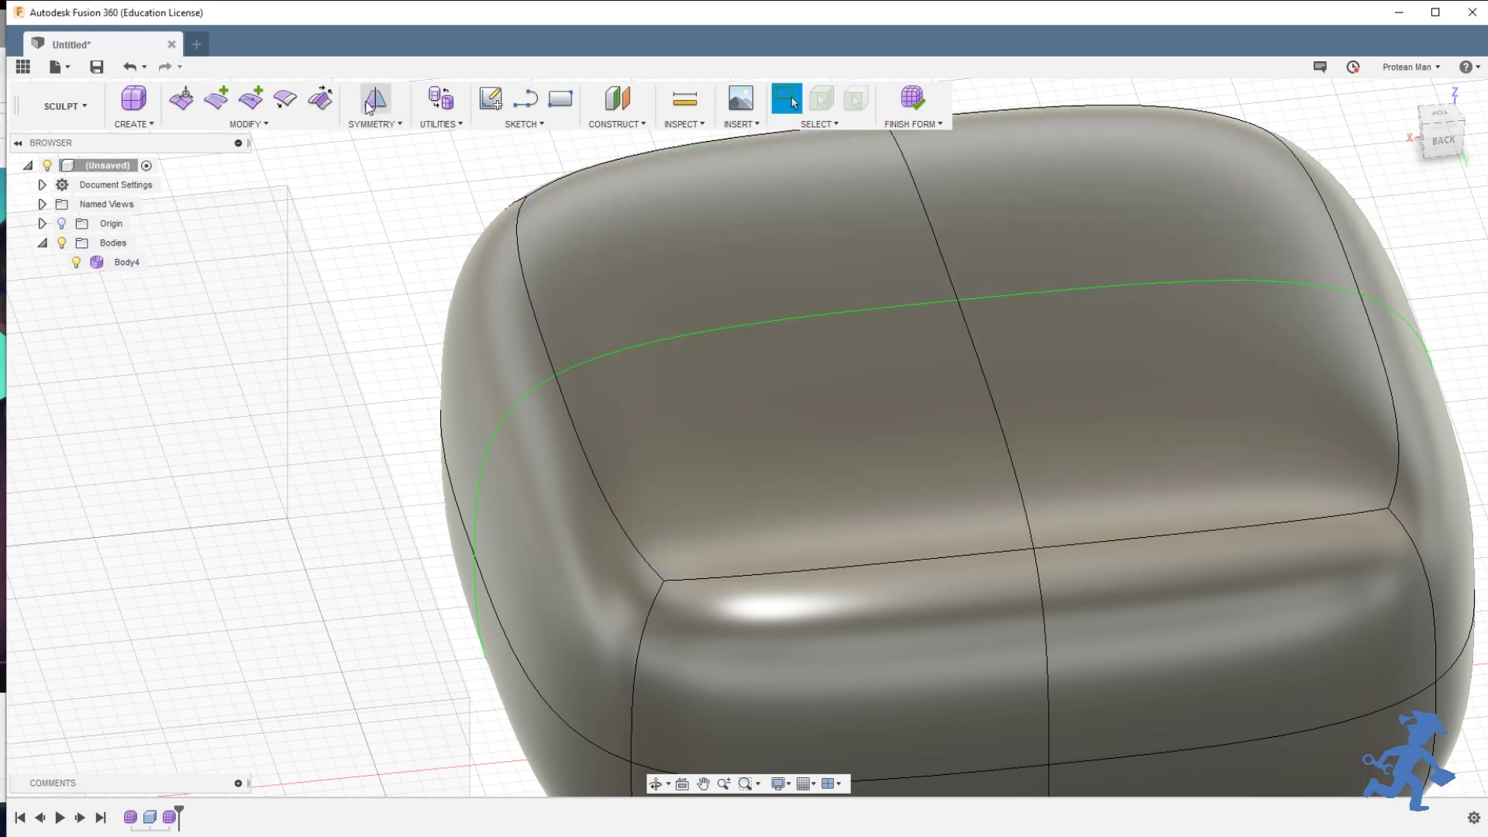
# Step: Add a second internal mirror symmetry across the perpendicular pair of top faces
pyautogui.click(371, 101)
pyautogui.click(750, 232)
pyautogui.click(1132, 249)
pyautogui.click(1373, 298)
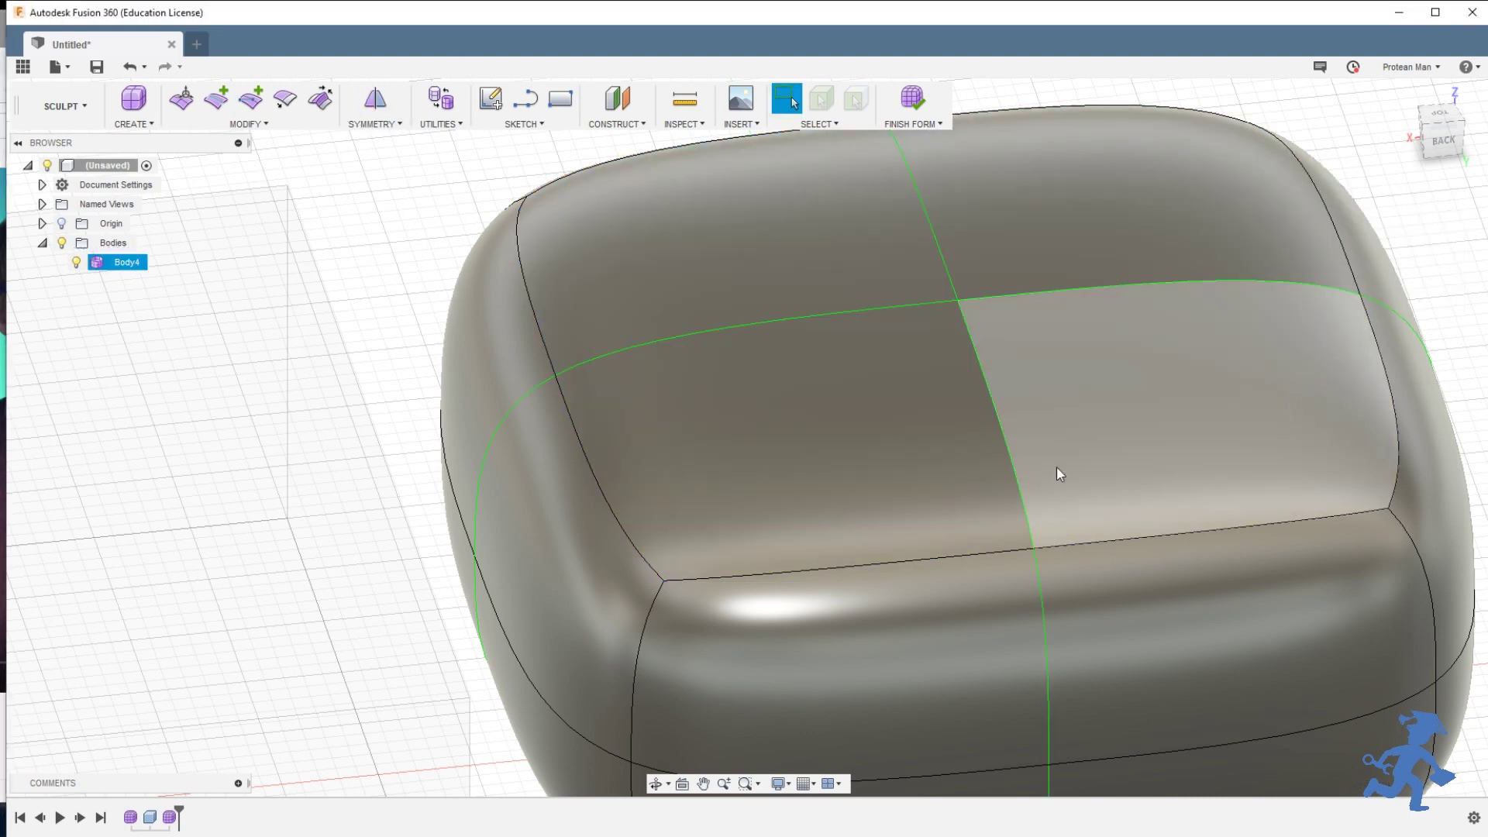
# Step: Pan the view, clear the selection, and reselect the body's top-left face
pyautogui.moveTo(587, 410); pyautogui.dragTo(440, 373, button='middle')
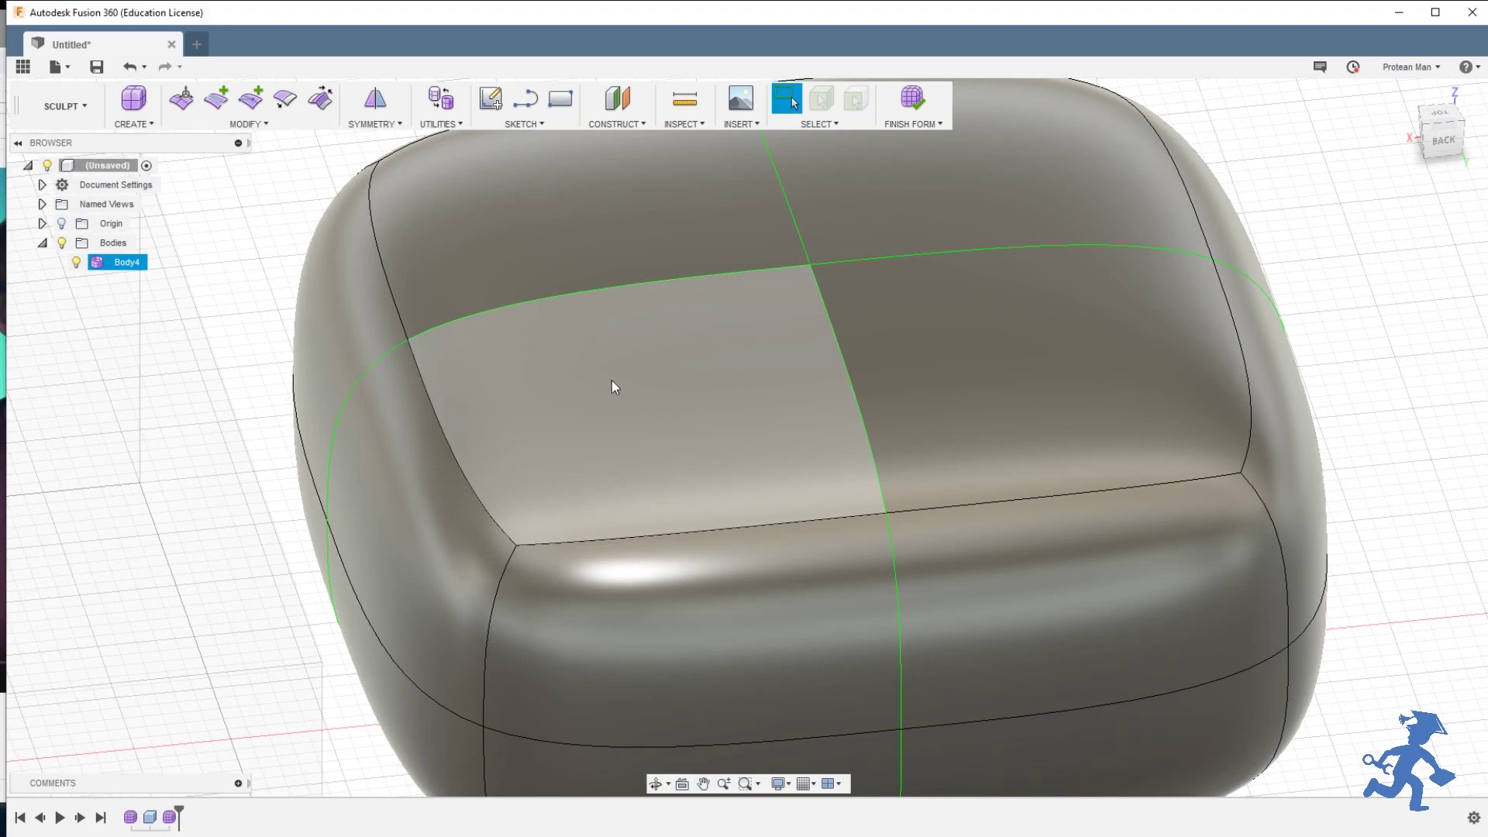
pyautogui.click(659, 403)
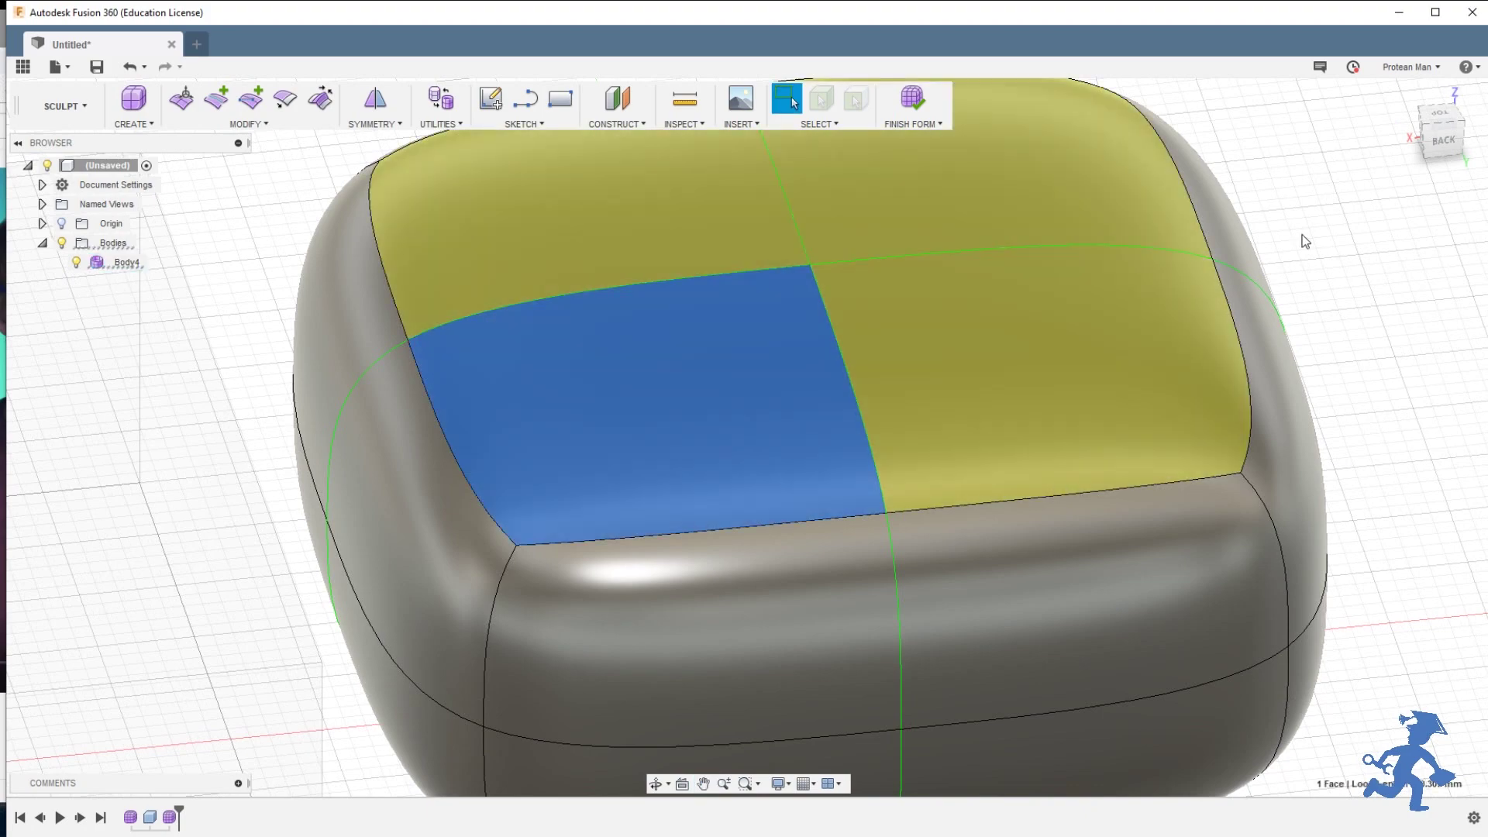
pyautogui.click(1305, 241)
pyautogui.scroll(5, 477, 503)
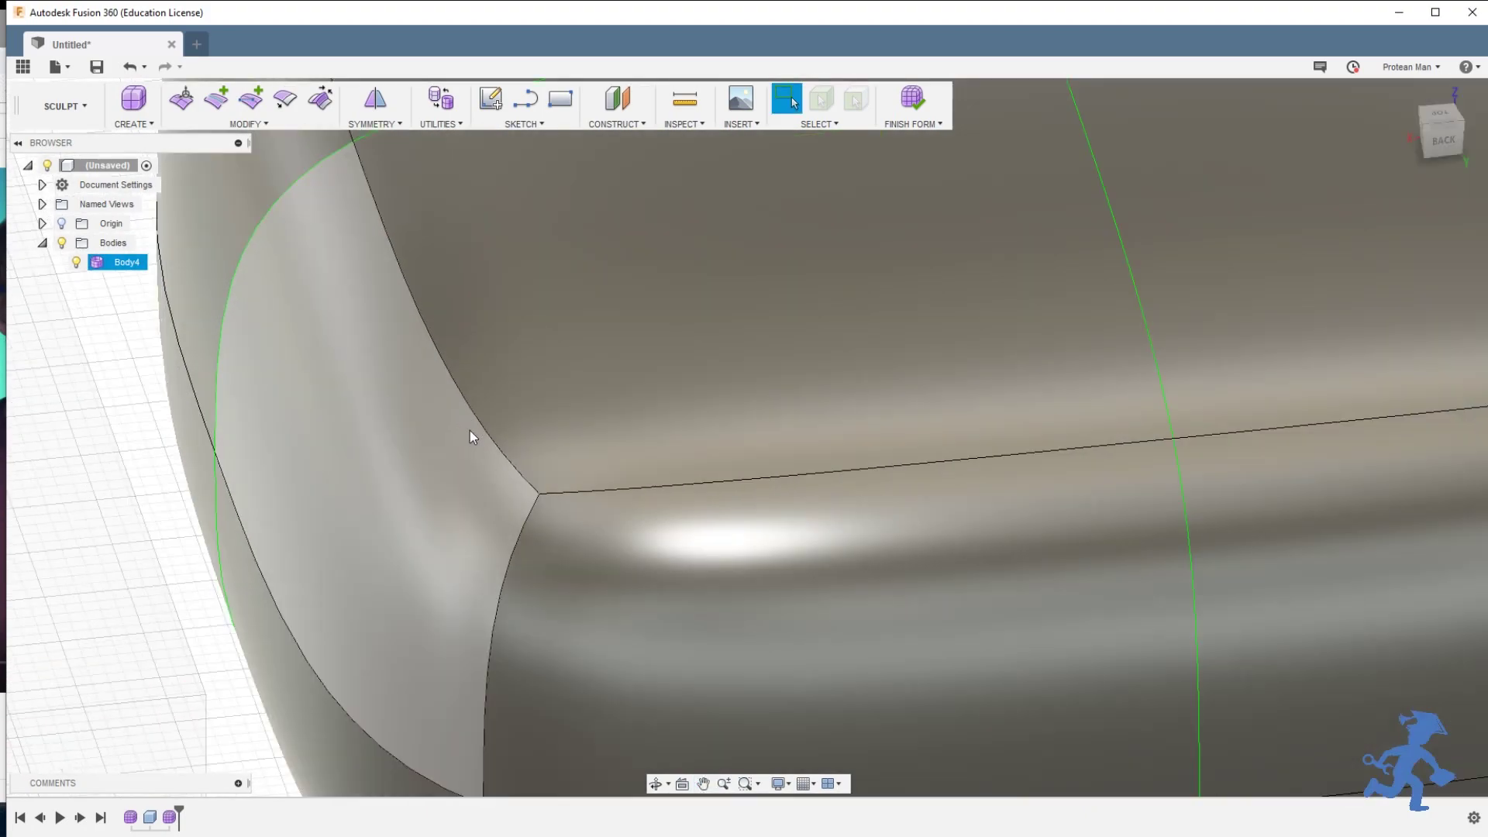
pyautogui.scroll(-5, 470, 437)
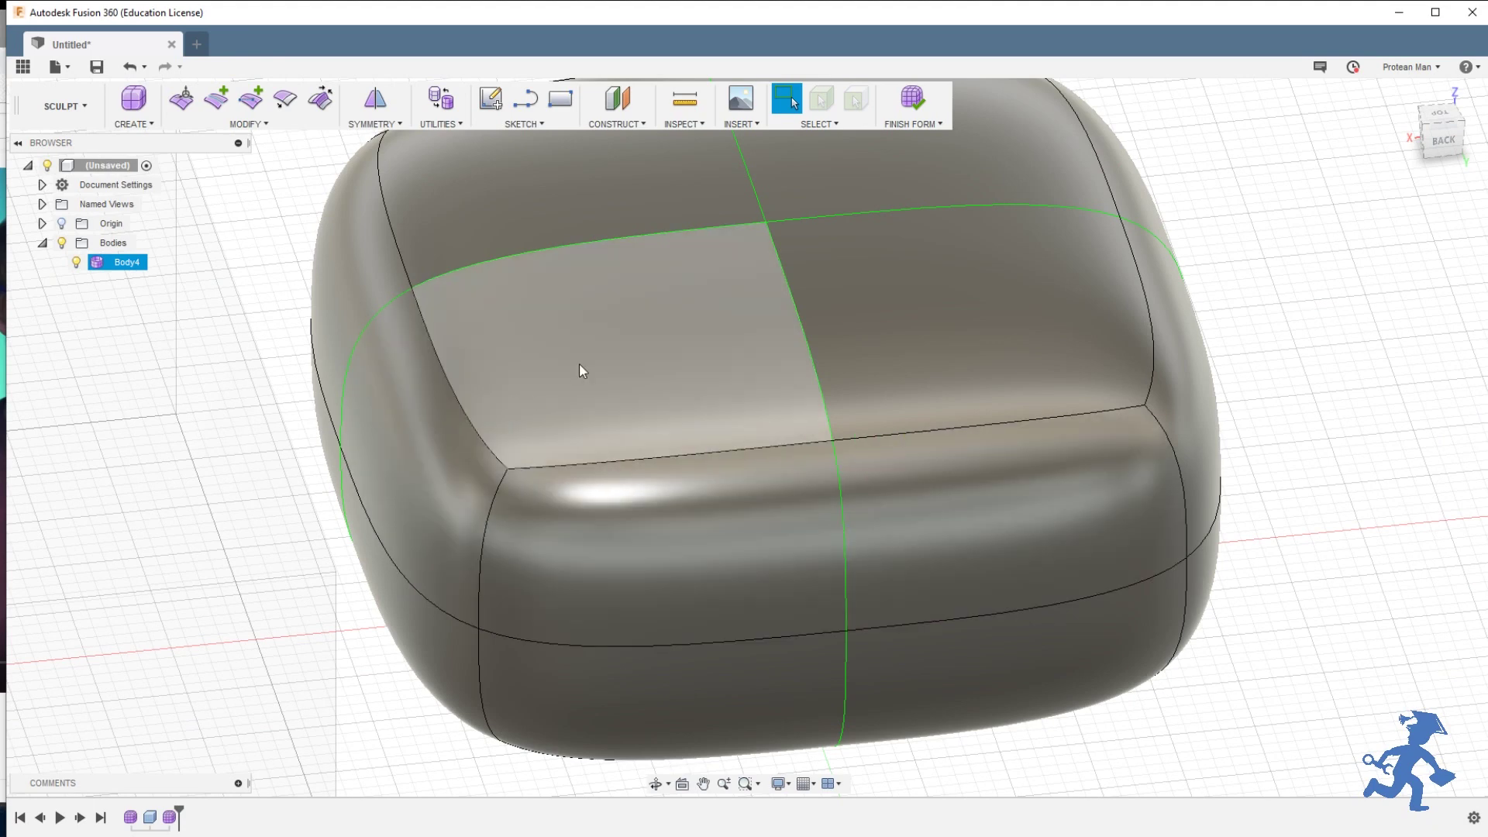
pyautogui.click(582, 372)
# Step: Add the front-left face and start a Subdivide on the selected faces, orbiting to check
pyautogui.keyDown('shift'); pyautogui.click(615, 538); pyautogui.keyUp('shift')
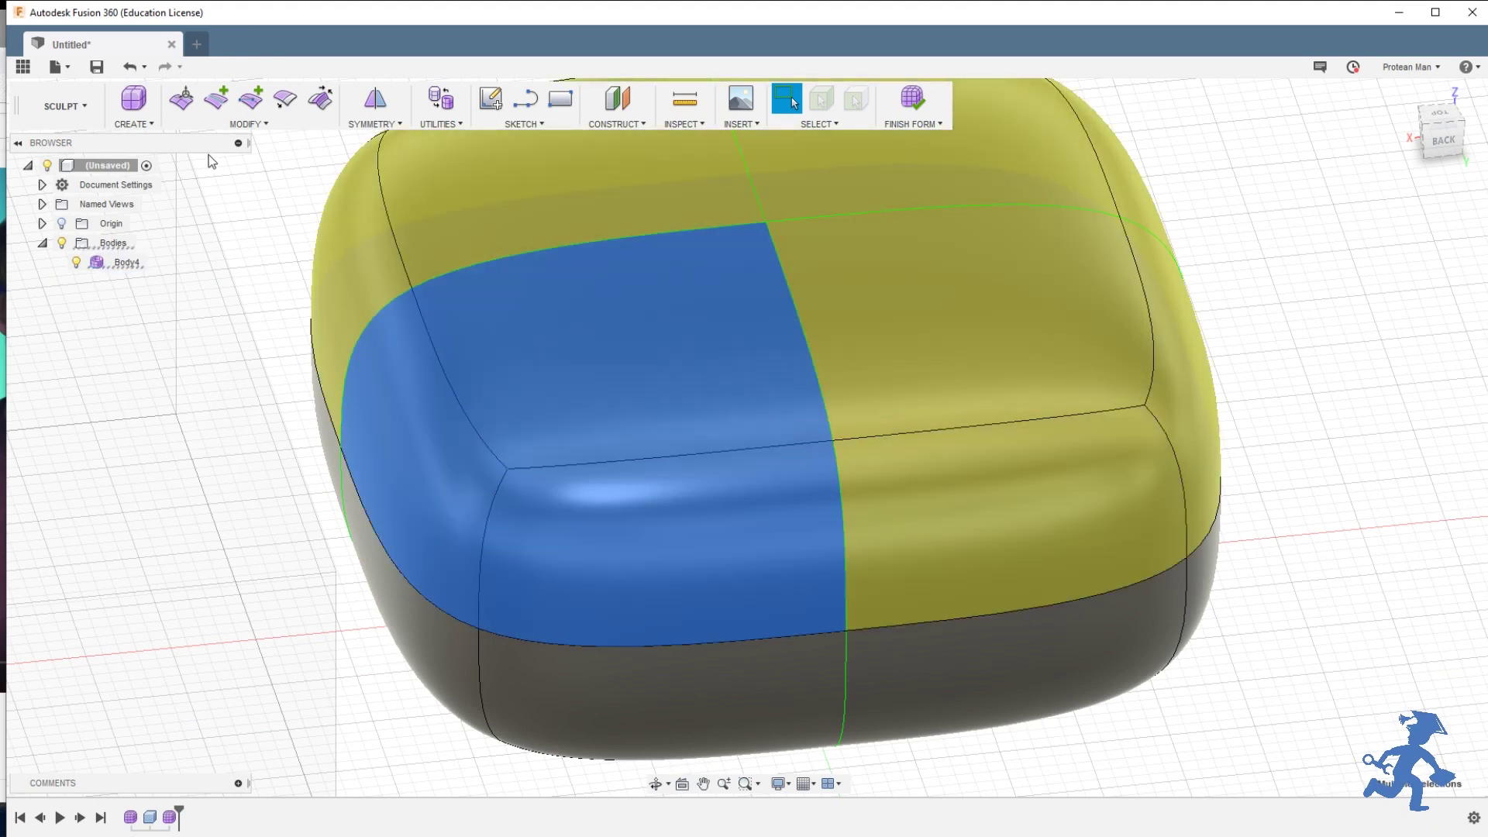
pyautogui.click(254, 121)
pyautogui.click(238, 183)
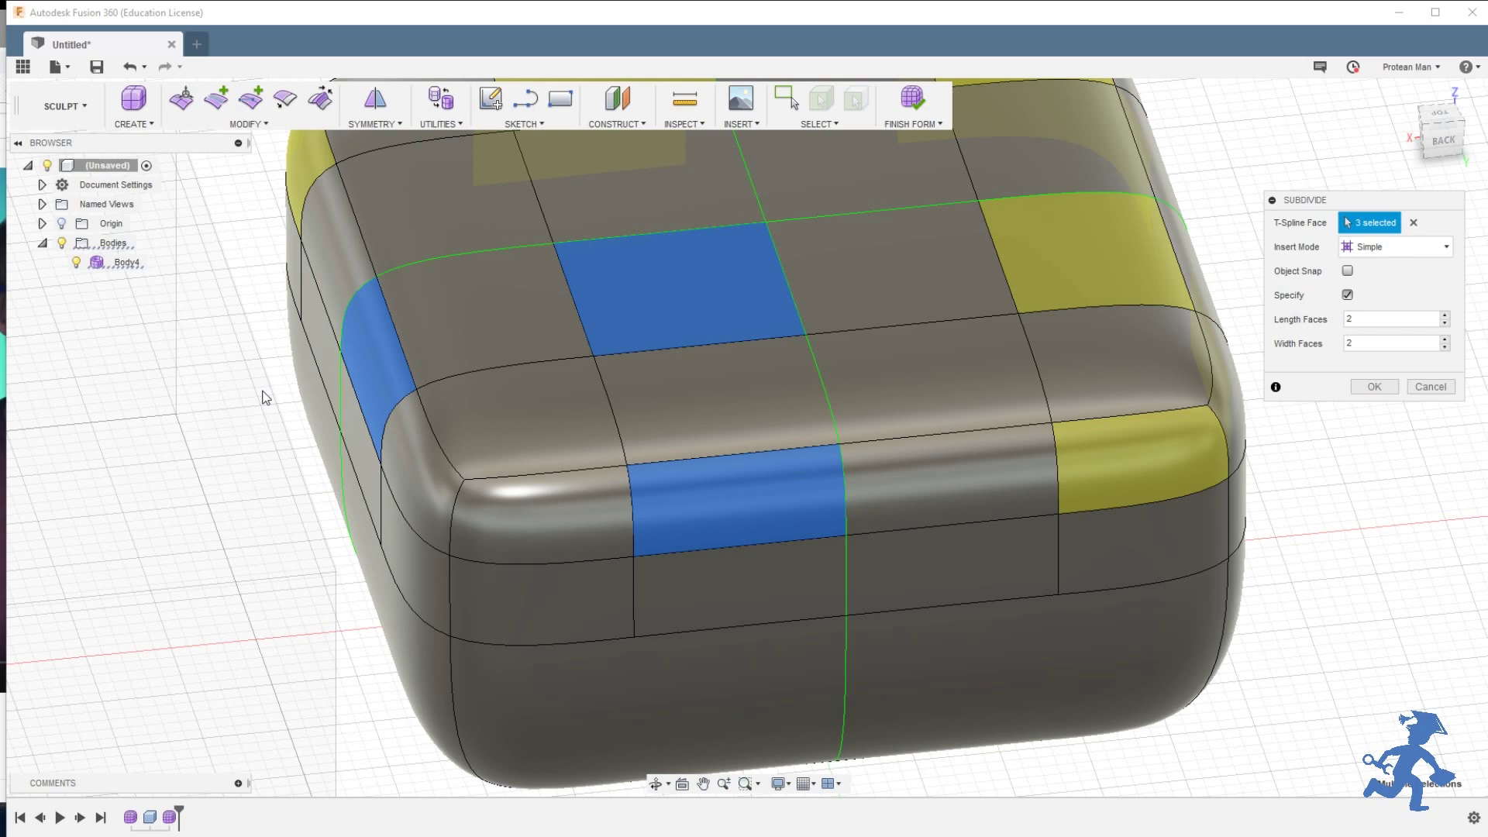
pyautogui.scroll(2, 501, 462)
pyautogui.scroll(-6, 500, 462)
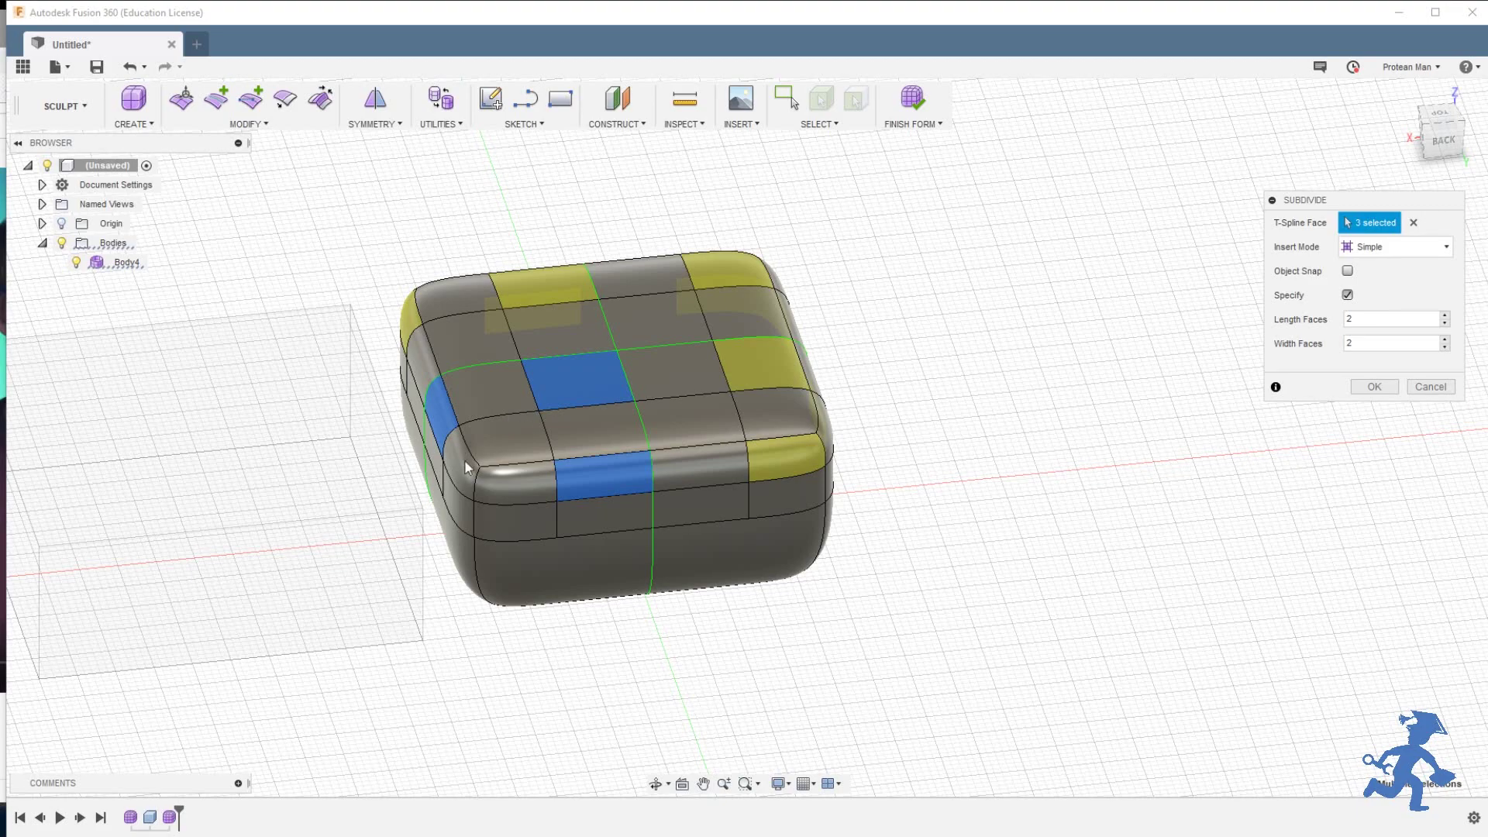
pyautogui.scroll(-1, 457, 462)
pyautogui.scroll(6, 458, 462)
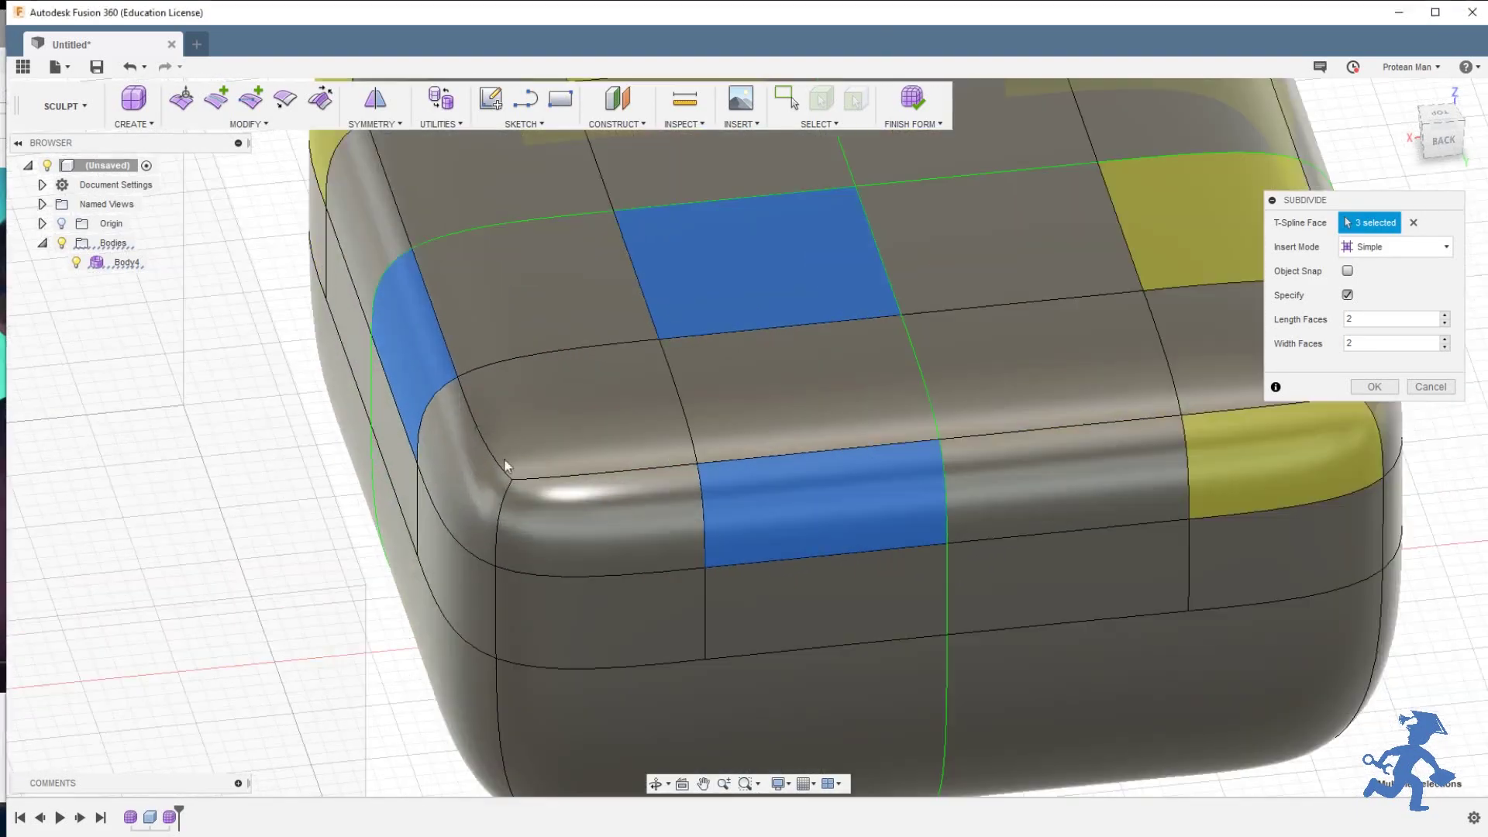
pyautogui.keyDown('shift'); pyautogui.moveTo(504, 458); pyautogui.dragTo(547, 450, button='middle'); pyautogui.keyUp('shift')
# Step: Try several Length and Width Faces counts, up to 7 length divisions, then cancel the subdivision
pyautogui.click(1444, 316)
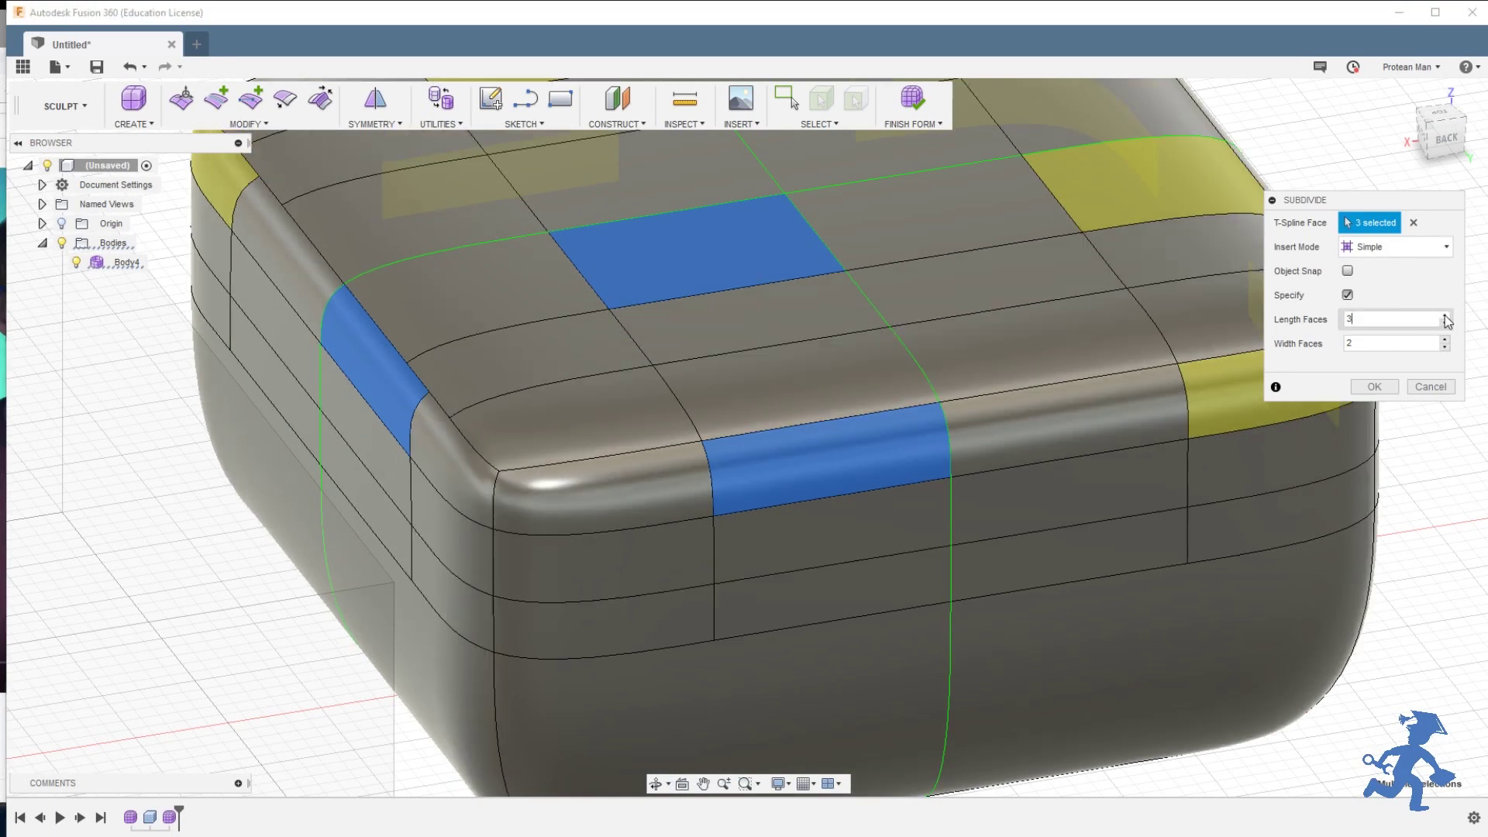
pyautogui.click(1445, 339)
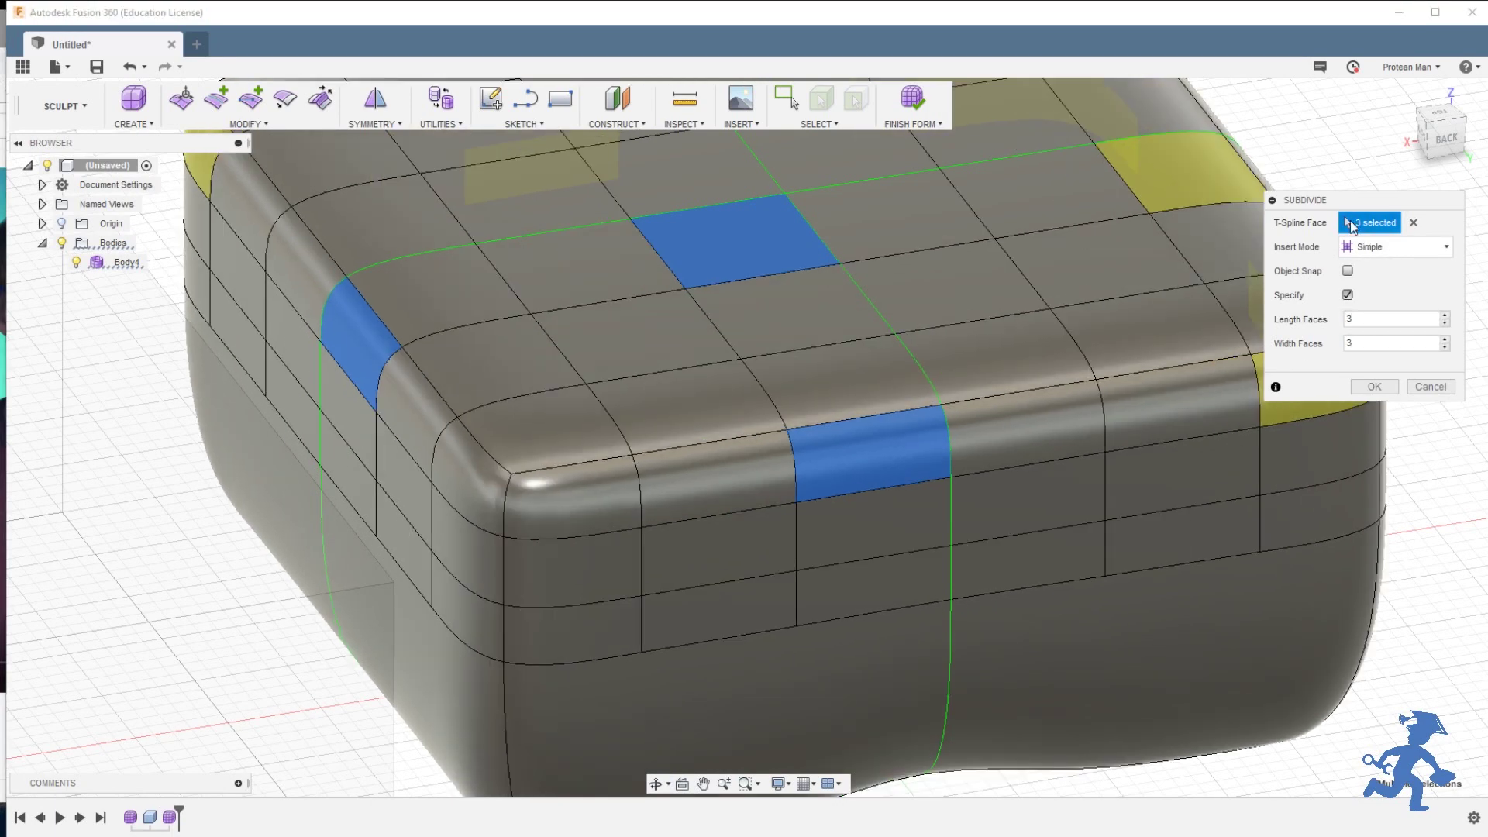
pyautogui.moveTo(1352, 203); pyautogui.dragTo(984, 225)
pyautogui.click(246, 124)
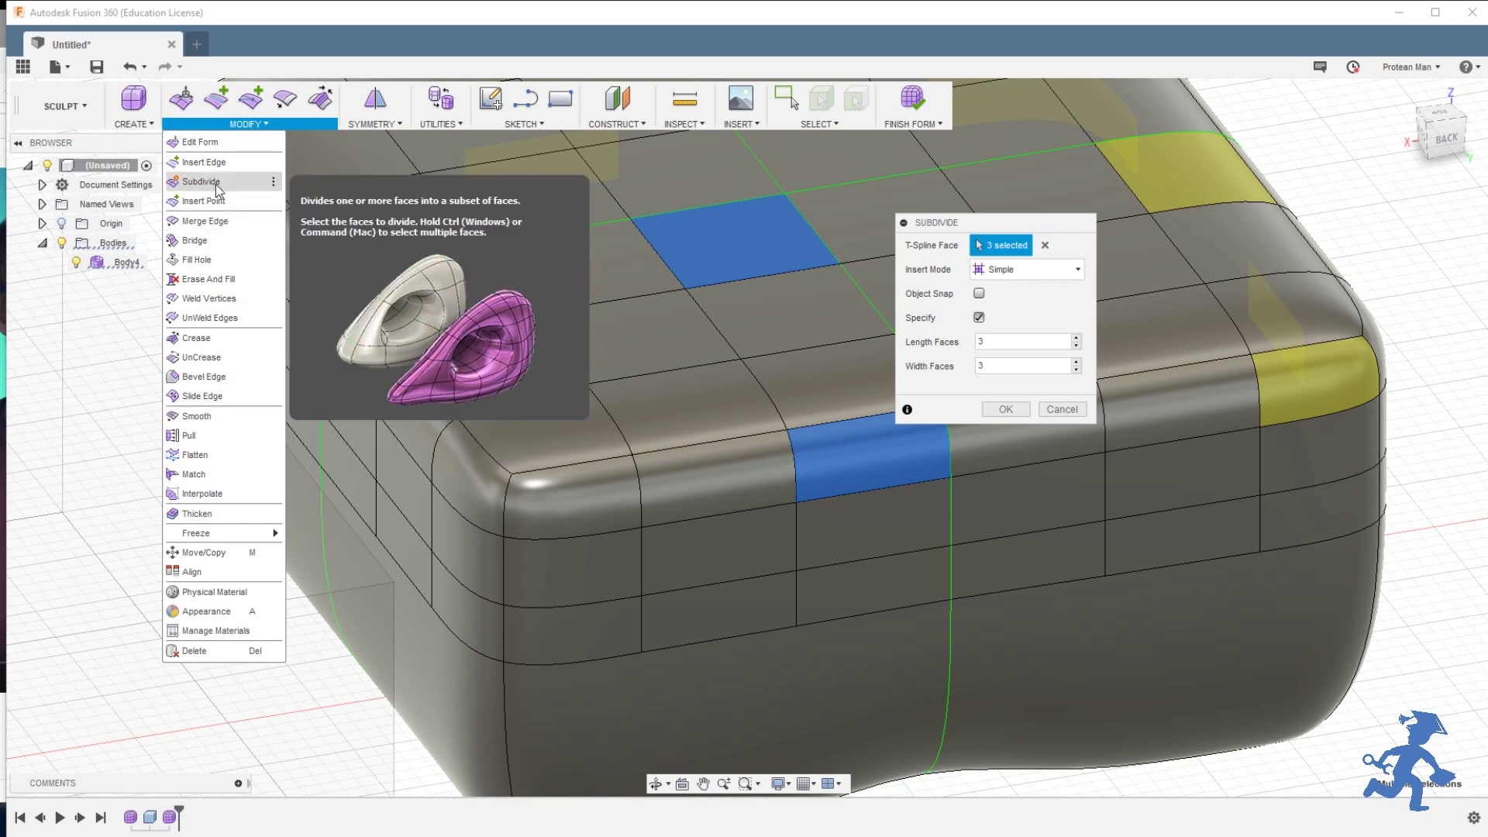
pyautogui.click(1077, 338)
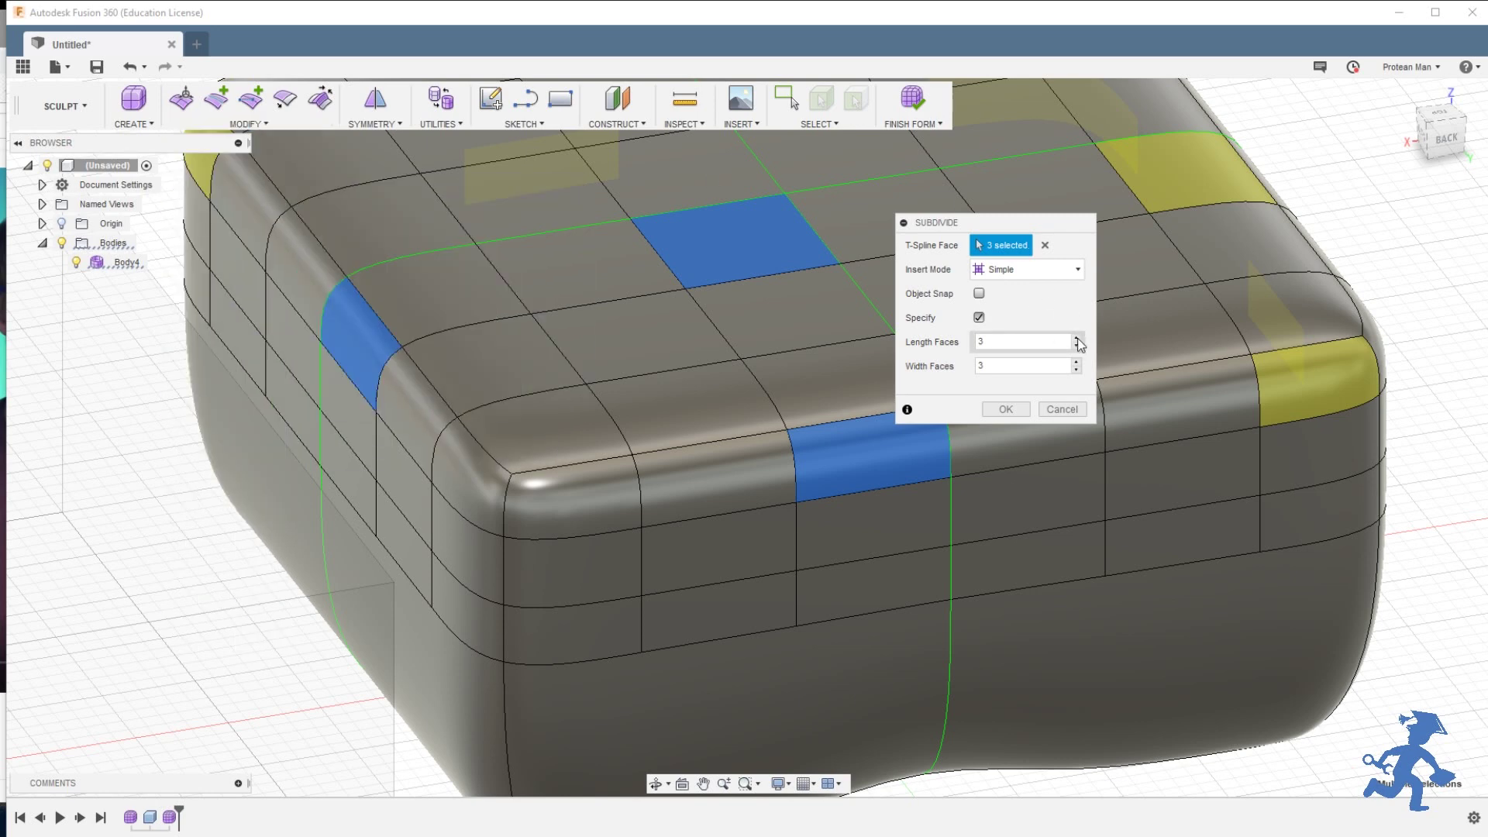
pyautogui.click(1076, 370)
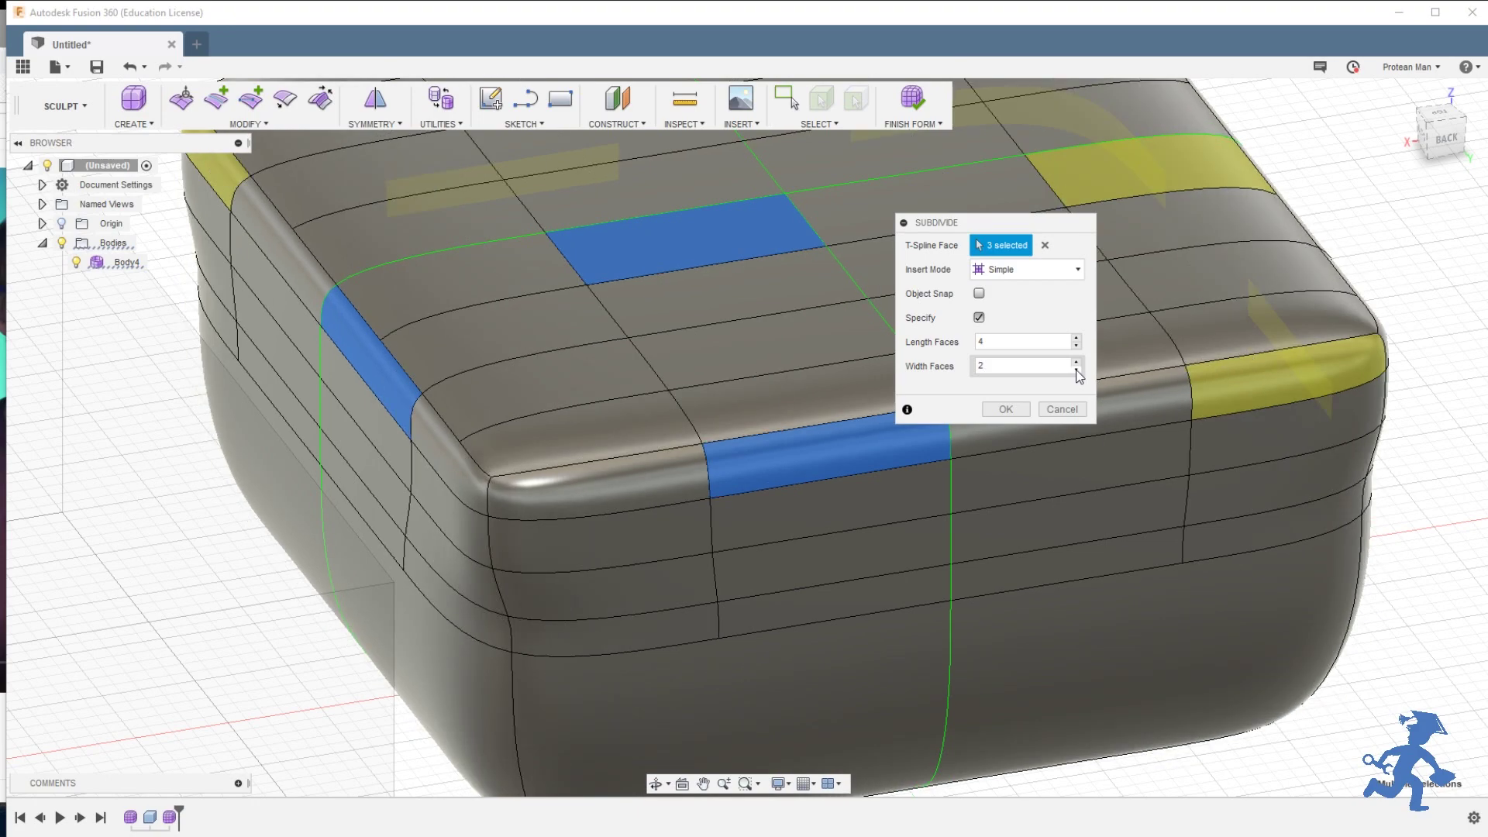
pyautogui.click(1076, 369)
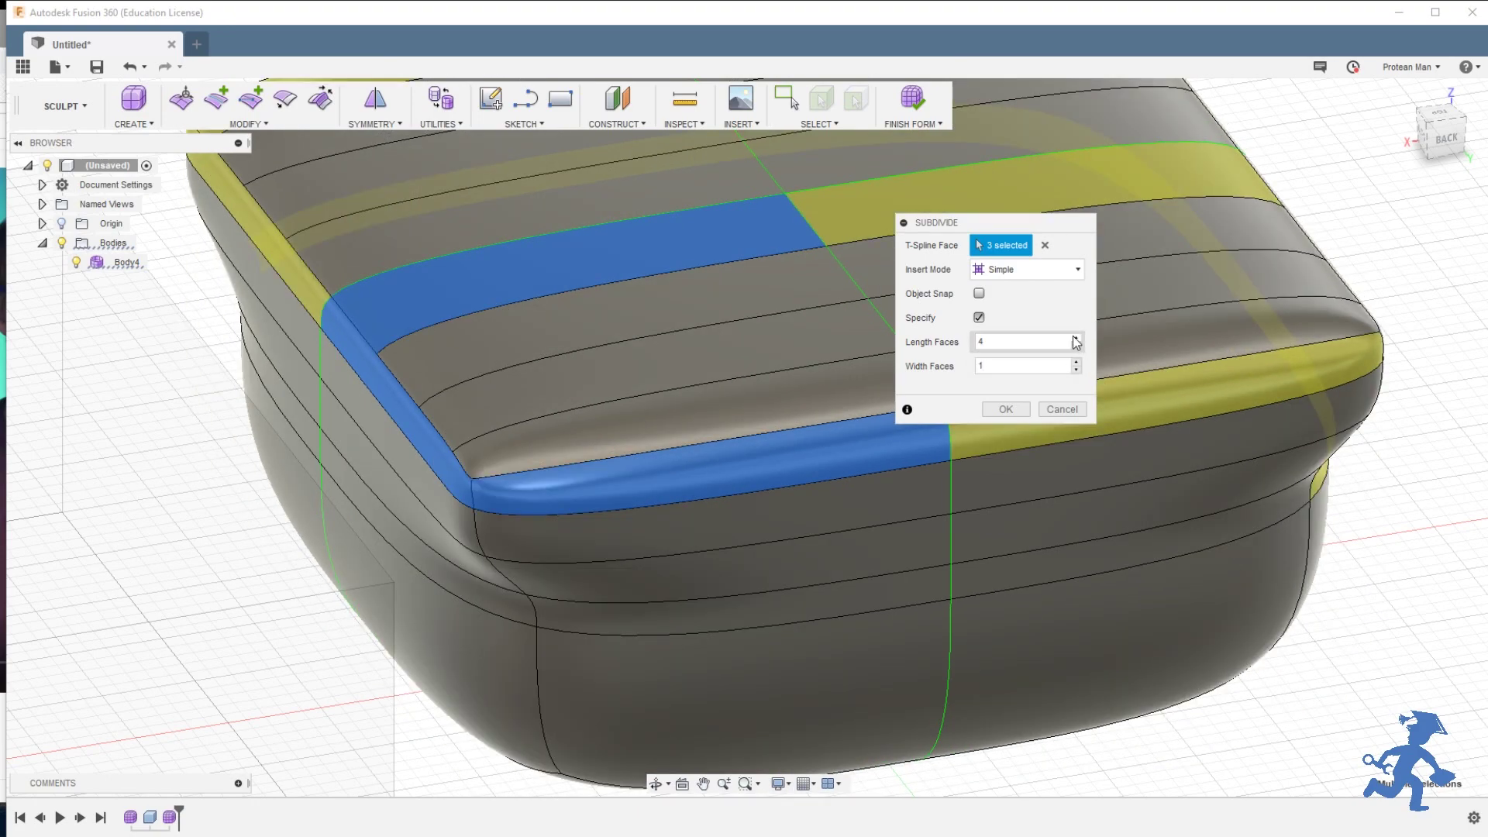
pyautogui.click(1076, 338)
pyautogui.click(1076, 338)
pyautogui.click(1076, 338)
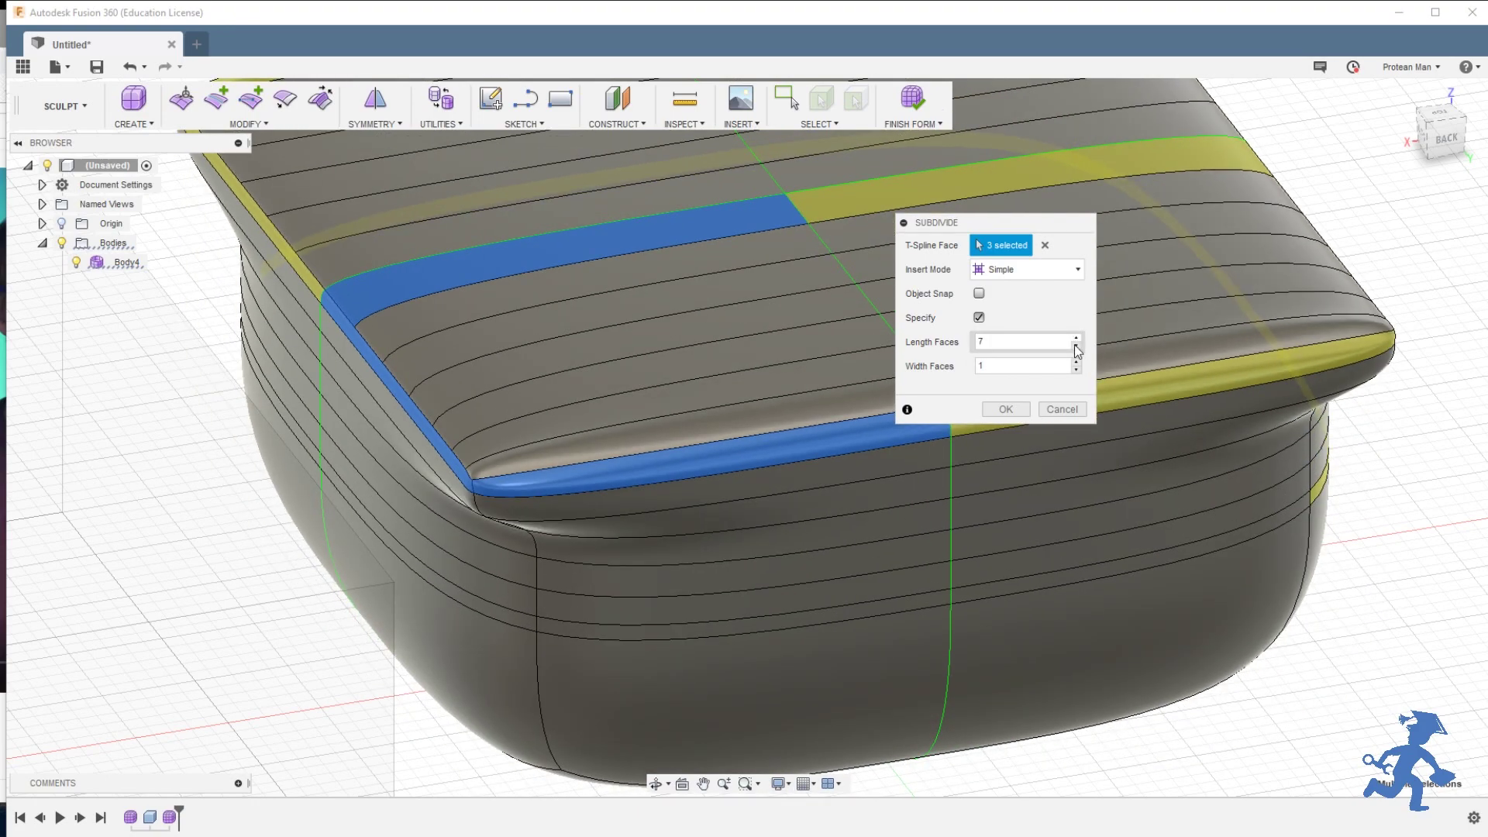
pyautogui.click(1062, 409)
# Step: Select a corner face and set up a Subdivide with 6 length and 6 width faces
pyautogui.click(580, 450)
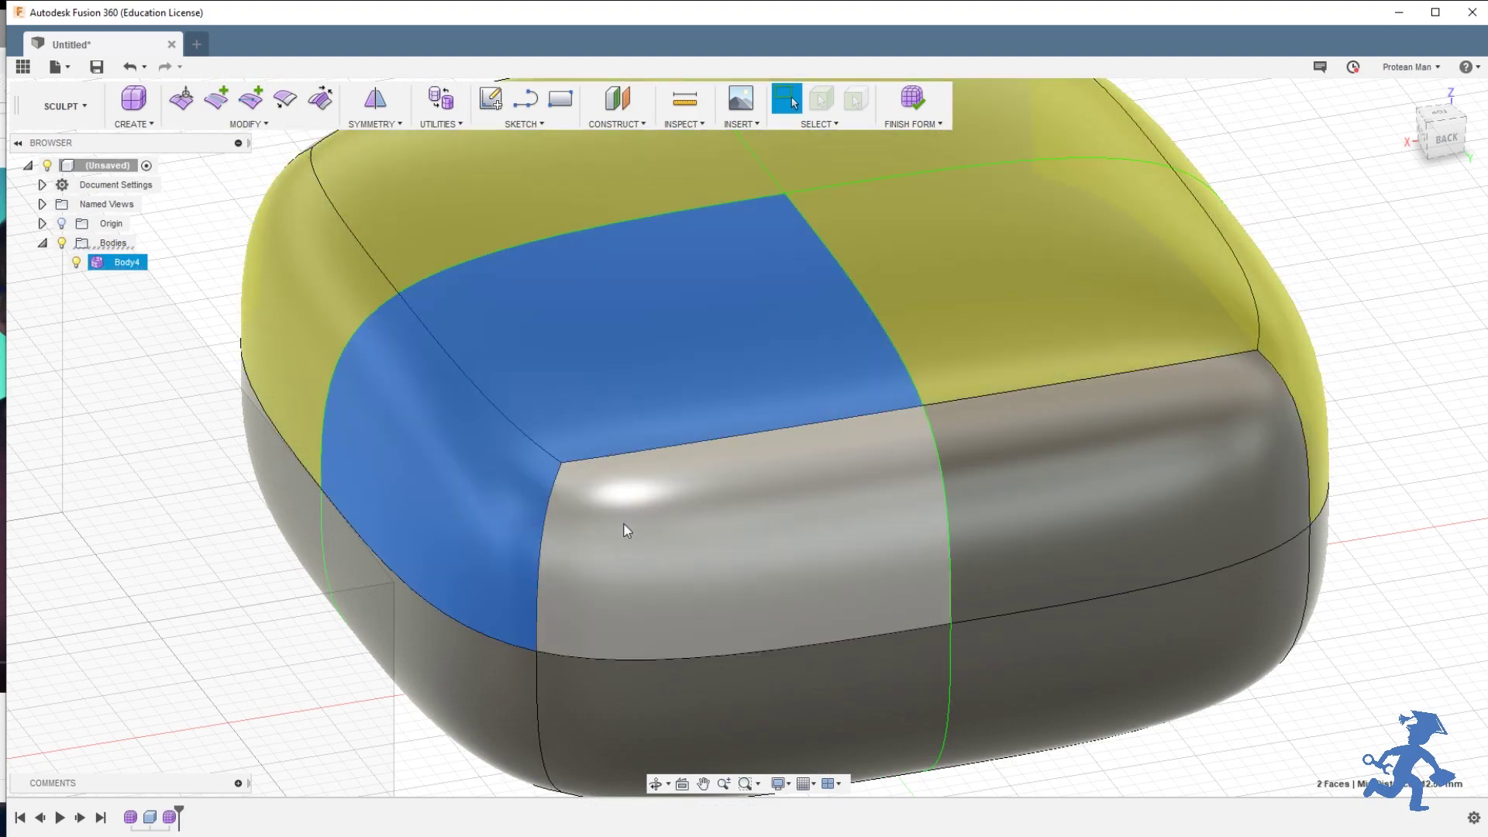
pyautogui.moveTo(557, 701)
pyautogui.keyDown('shift'); pyautogui.mouseDown(button='middle')
pyautogui.moveTo(548, 598)
pyautogui.moveTo(557, 584)
pyautogui.moveTo(596, 611)
pyautogui.moveTo(584, 358)
pyautogui.moveTo(584, 462)
pyautogui.moveTo(635, 504)
pyautogui.mouseUp(button='middle'); pyautogui.keyUp('shift')
pyautogui.click(247, 124)
pyautogui.click(205, 178)
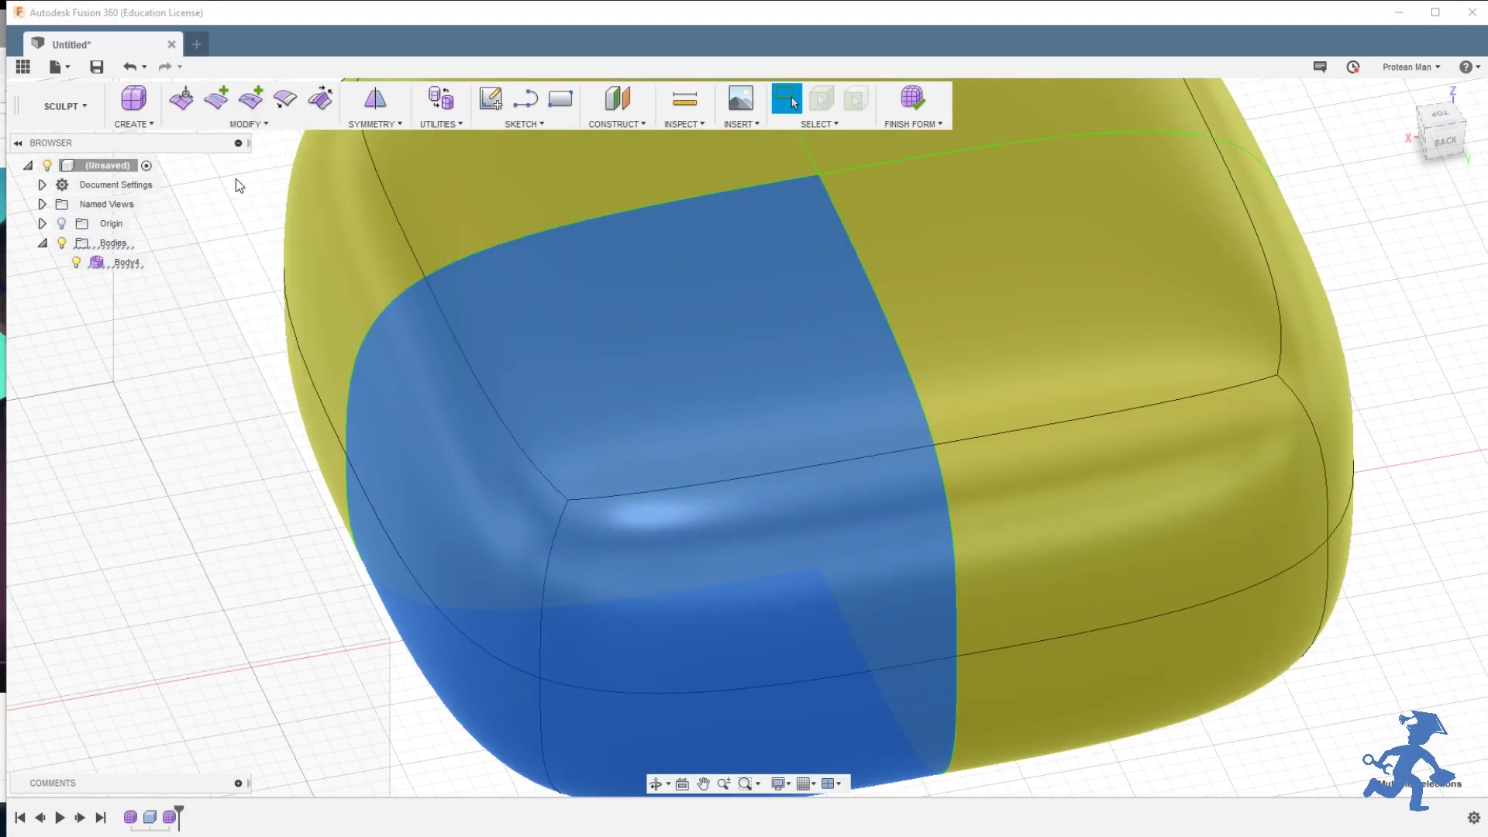
pyautogui.click(1076, 370)
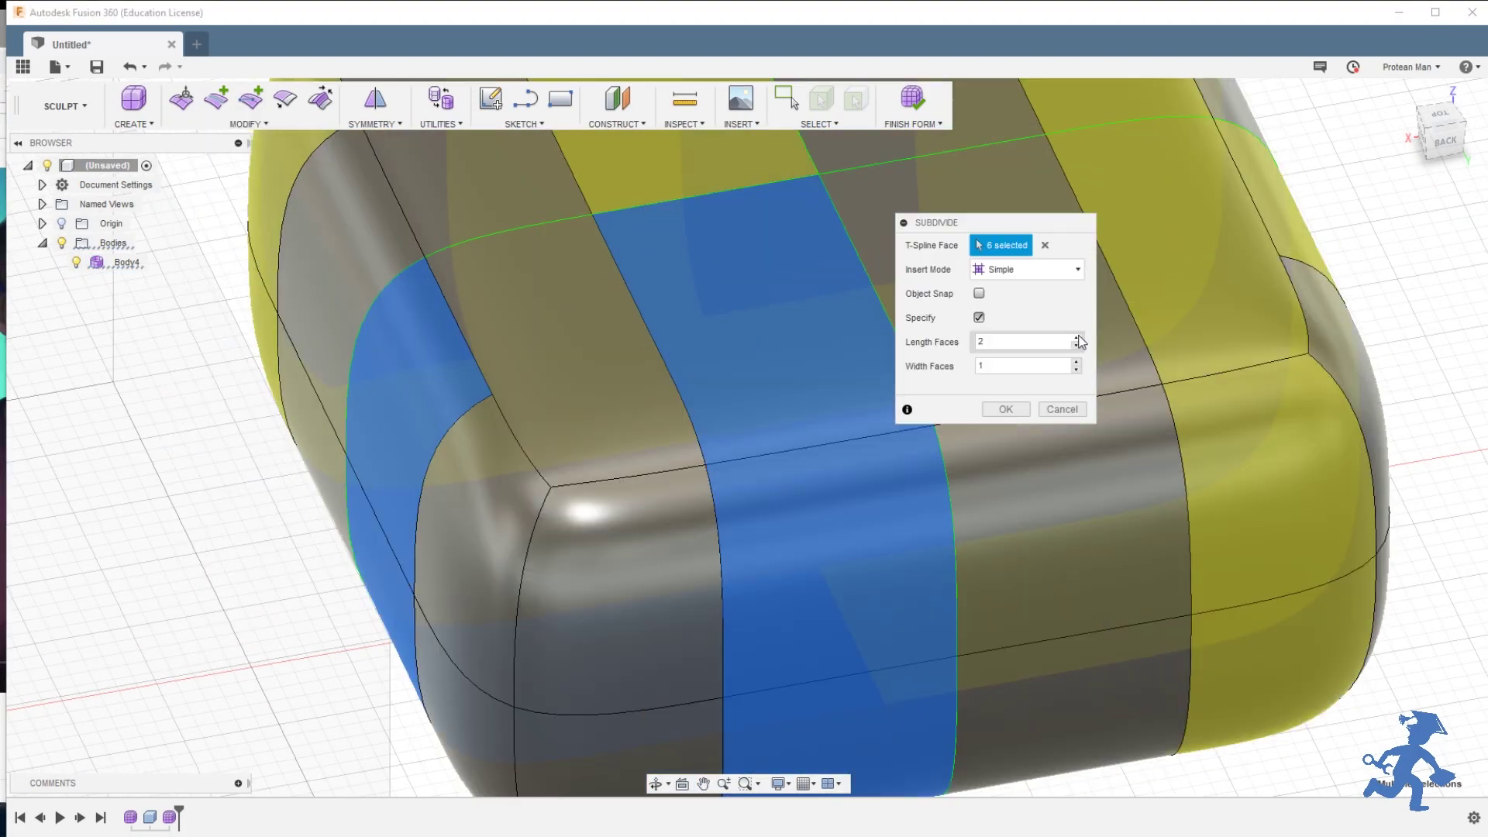
pyautogui.click(1076, 338)
pyautogui.click(1076, 338)
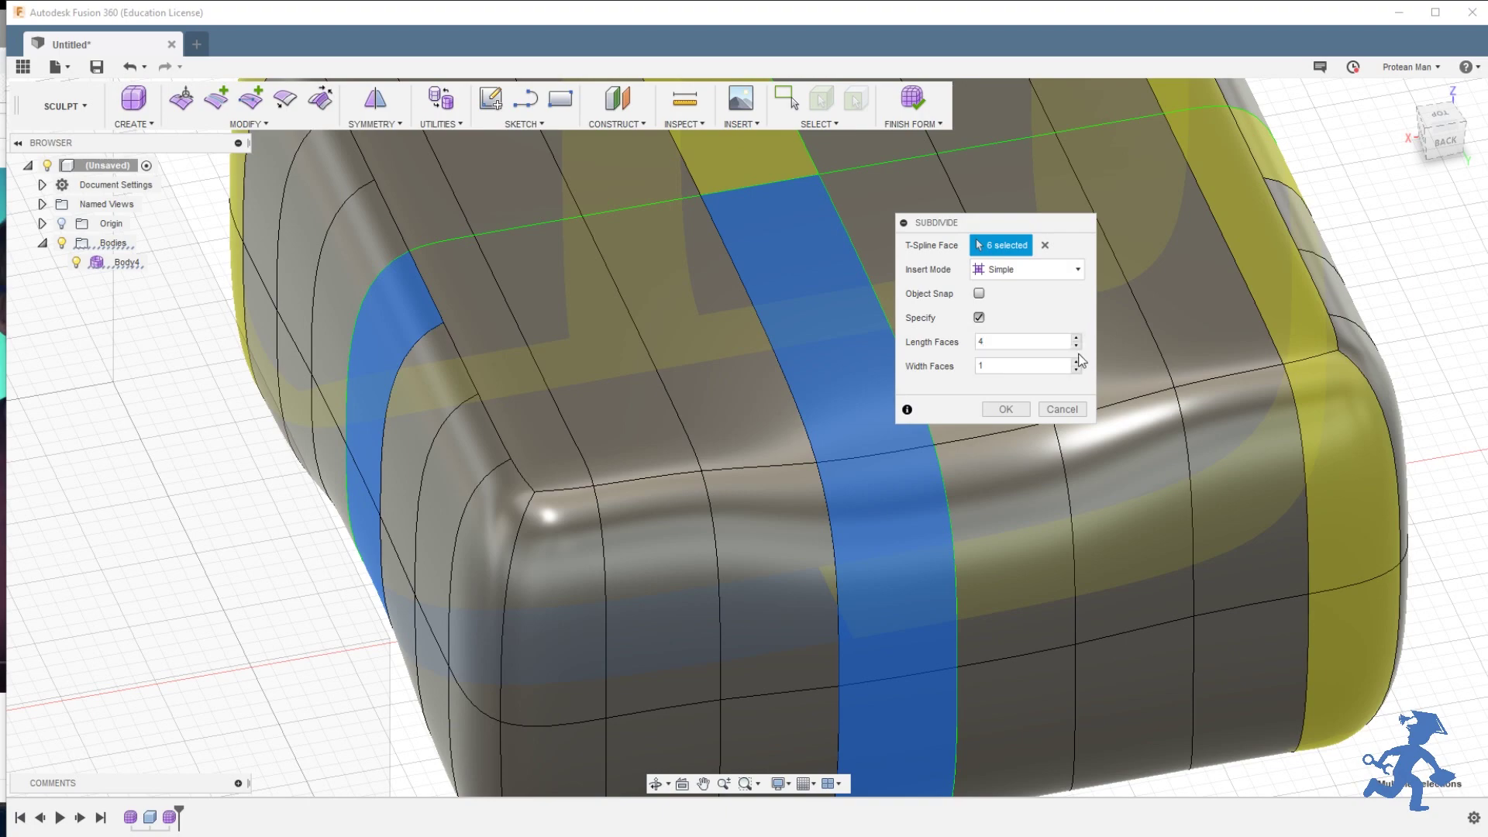
pyautogui.click(1076, 362)
pyautogui.click(1076, 362)
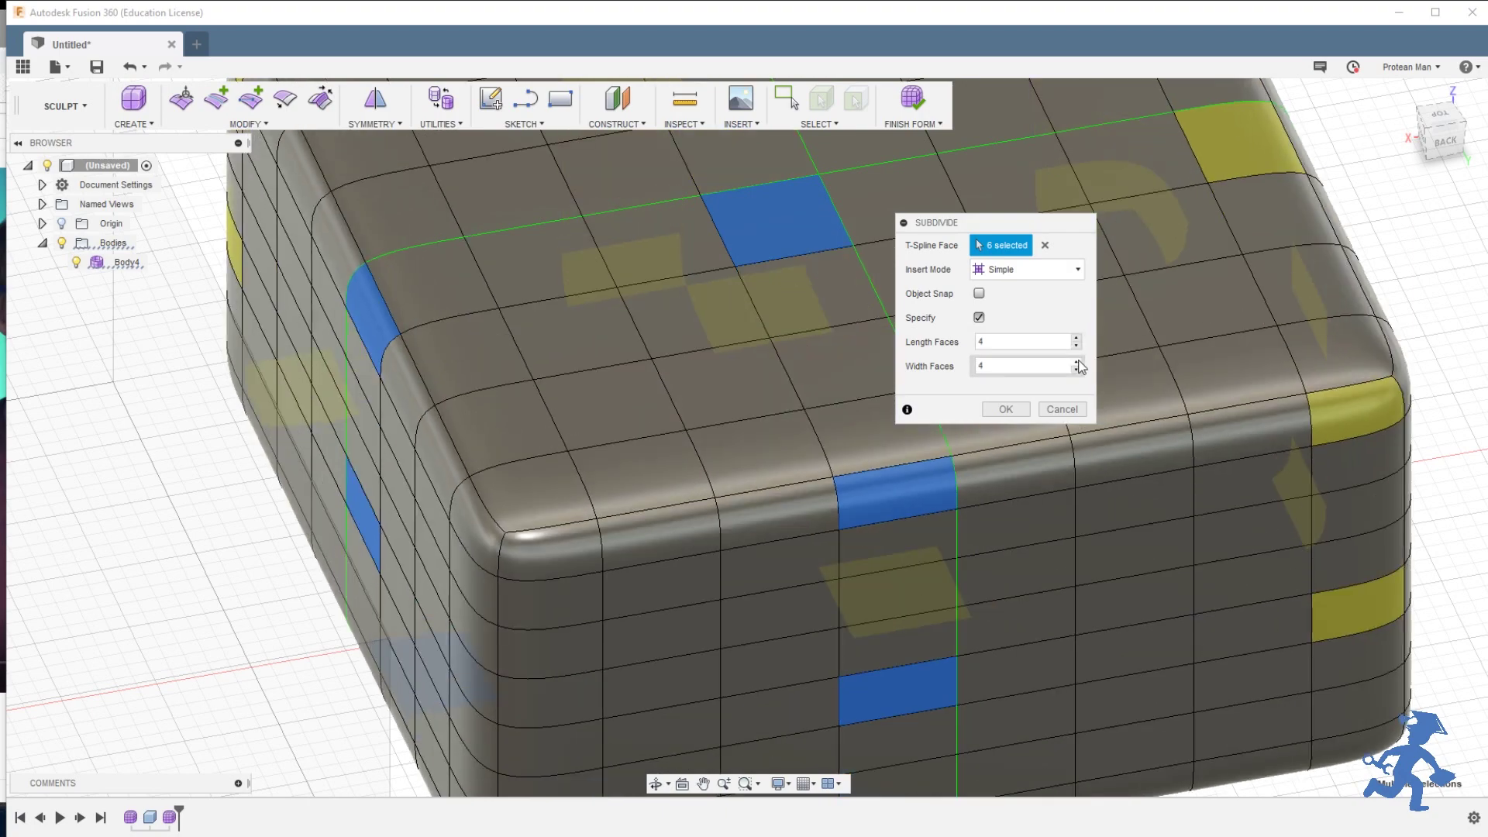
pyautogui.click(1076, 362)
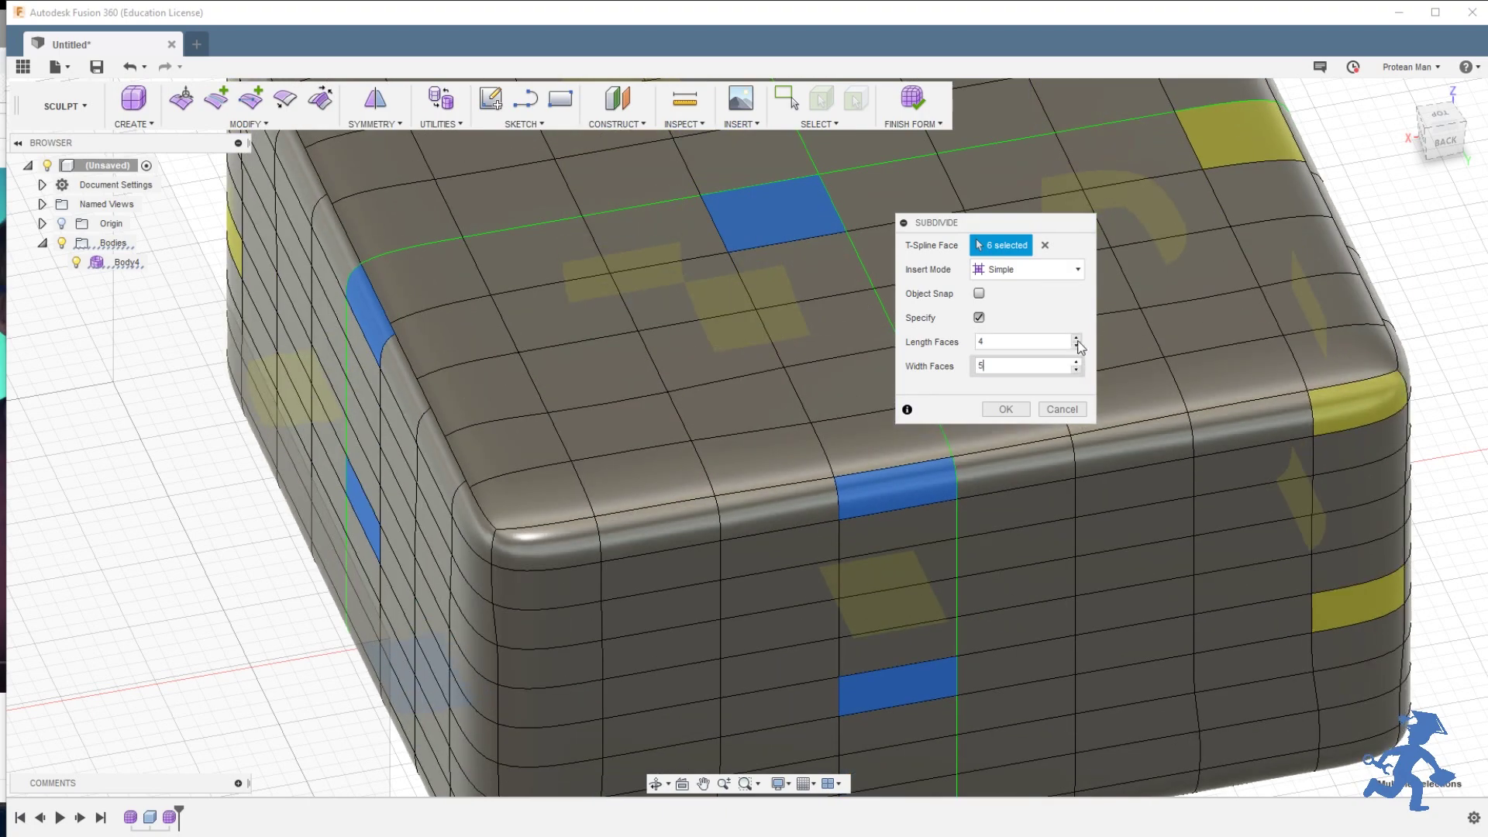
pyautogui.press('Up')
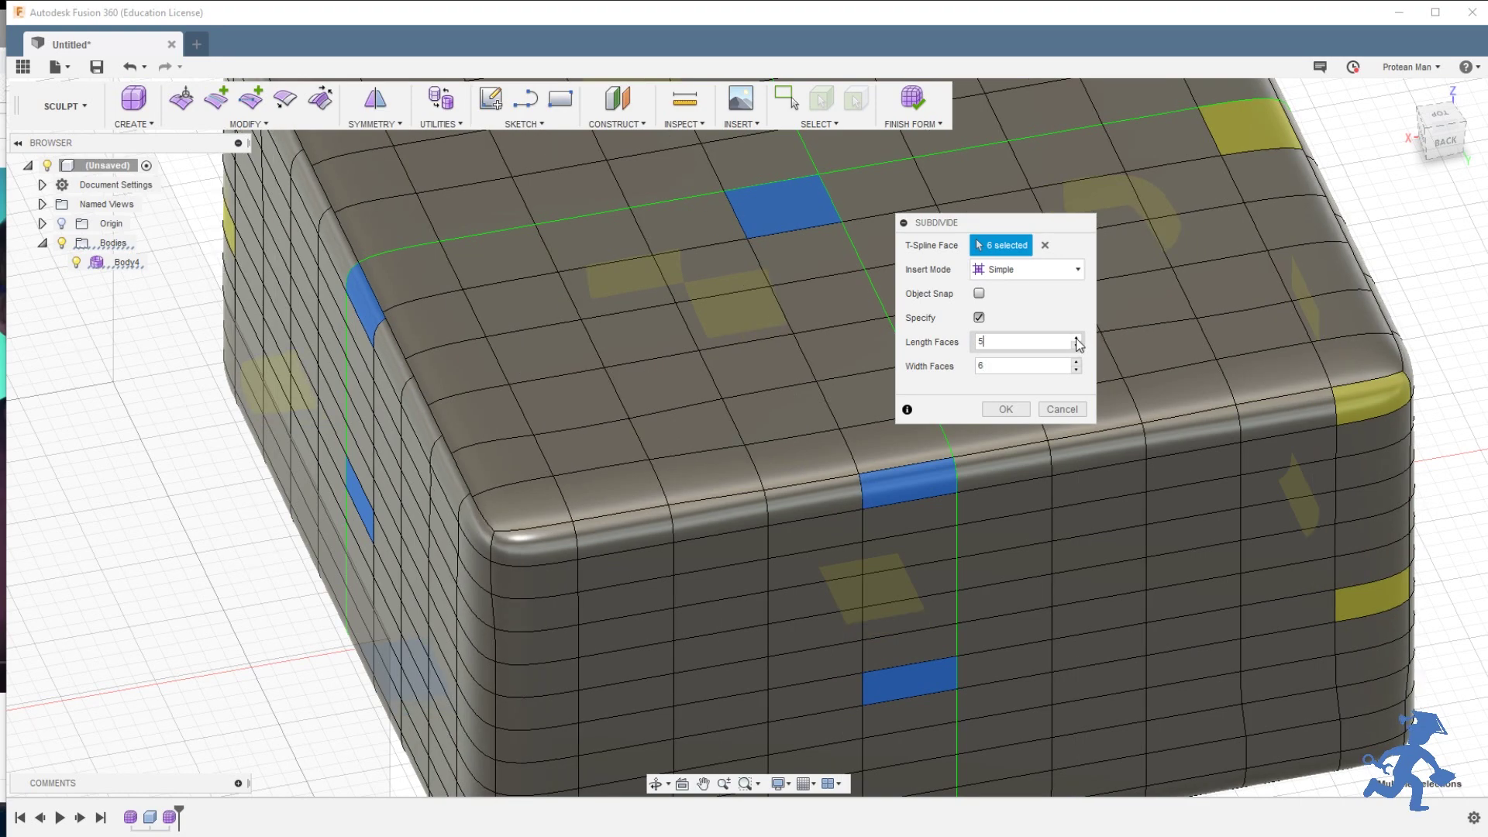
pyautogui.click(1076, 339)
# Step: Inspect the 6 × 6 subdivided box from several angles and apply the subdivision
pyautogui.scroll(-6, 589, 459)
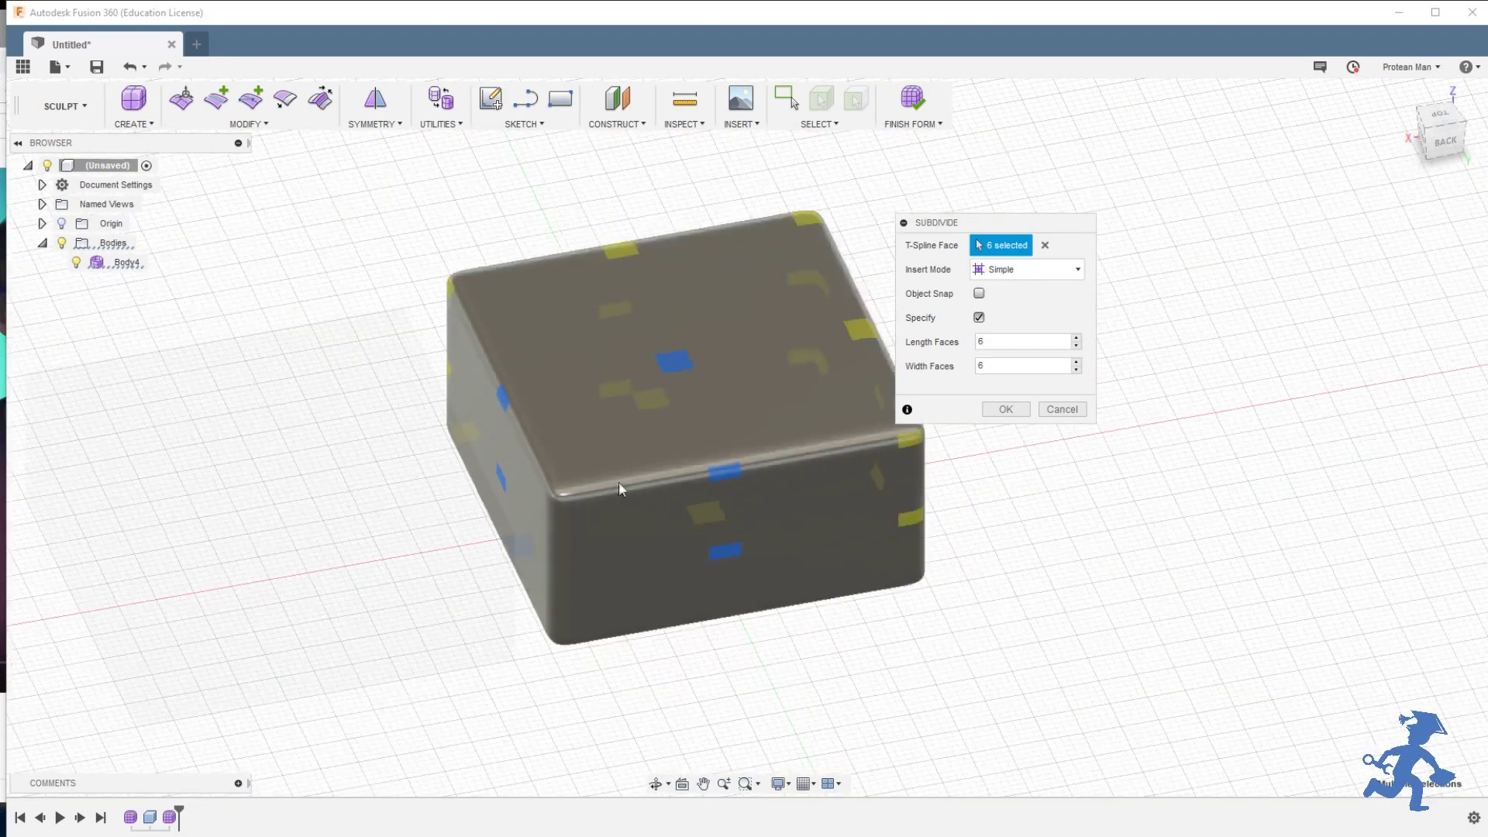
pyautogui.keyDown('shift'); pyautogui.moveTo(619, 484); pyautogui.dragTo(673, 459, button='middle'); pyautogui.keyUp('shift')
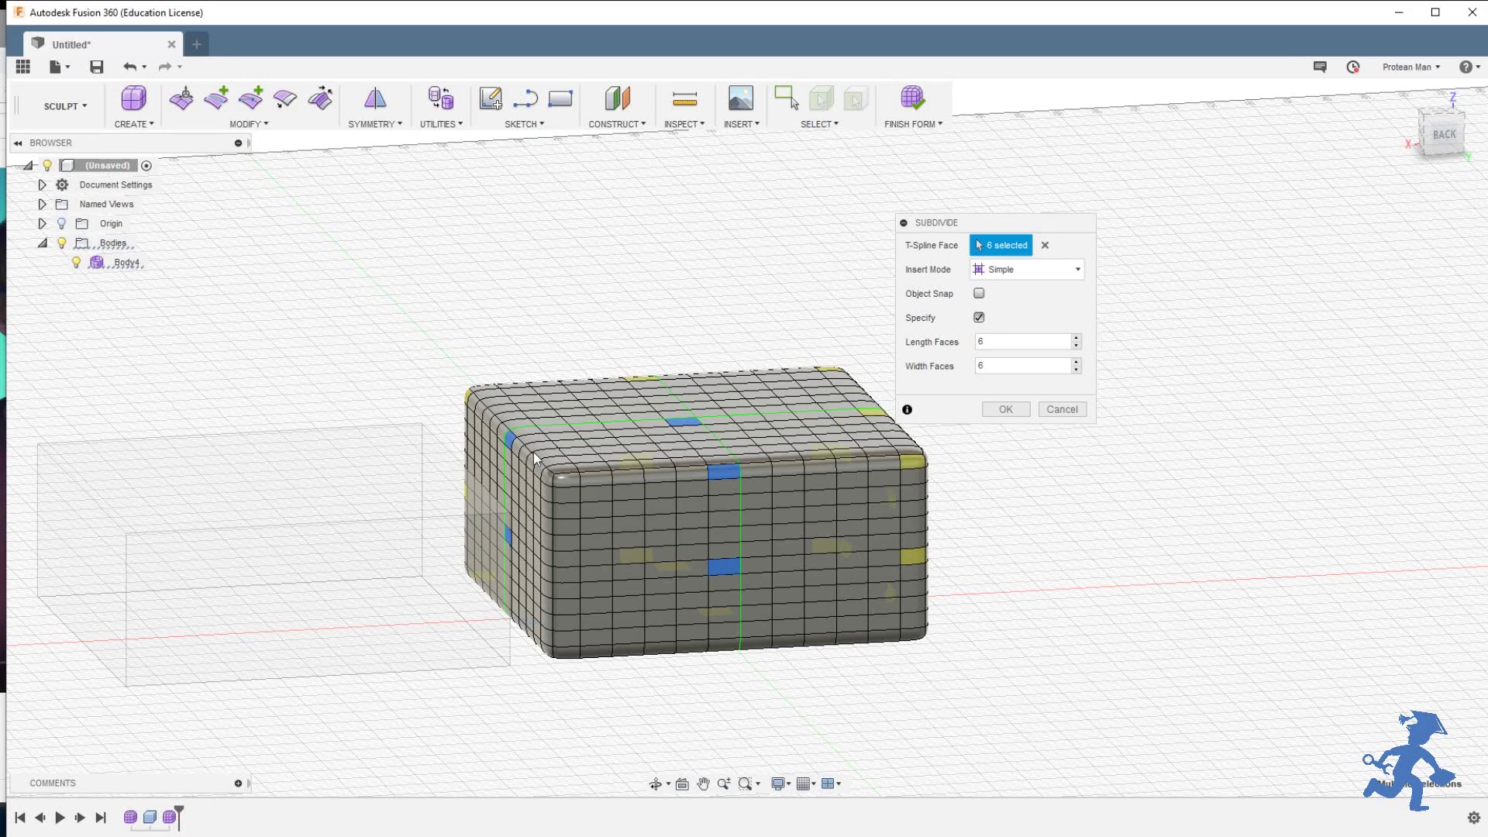
pyautogui.scroll(5, 534, 458)
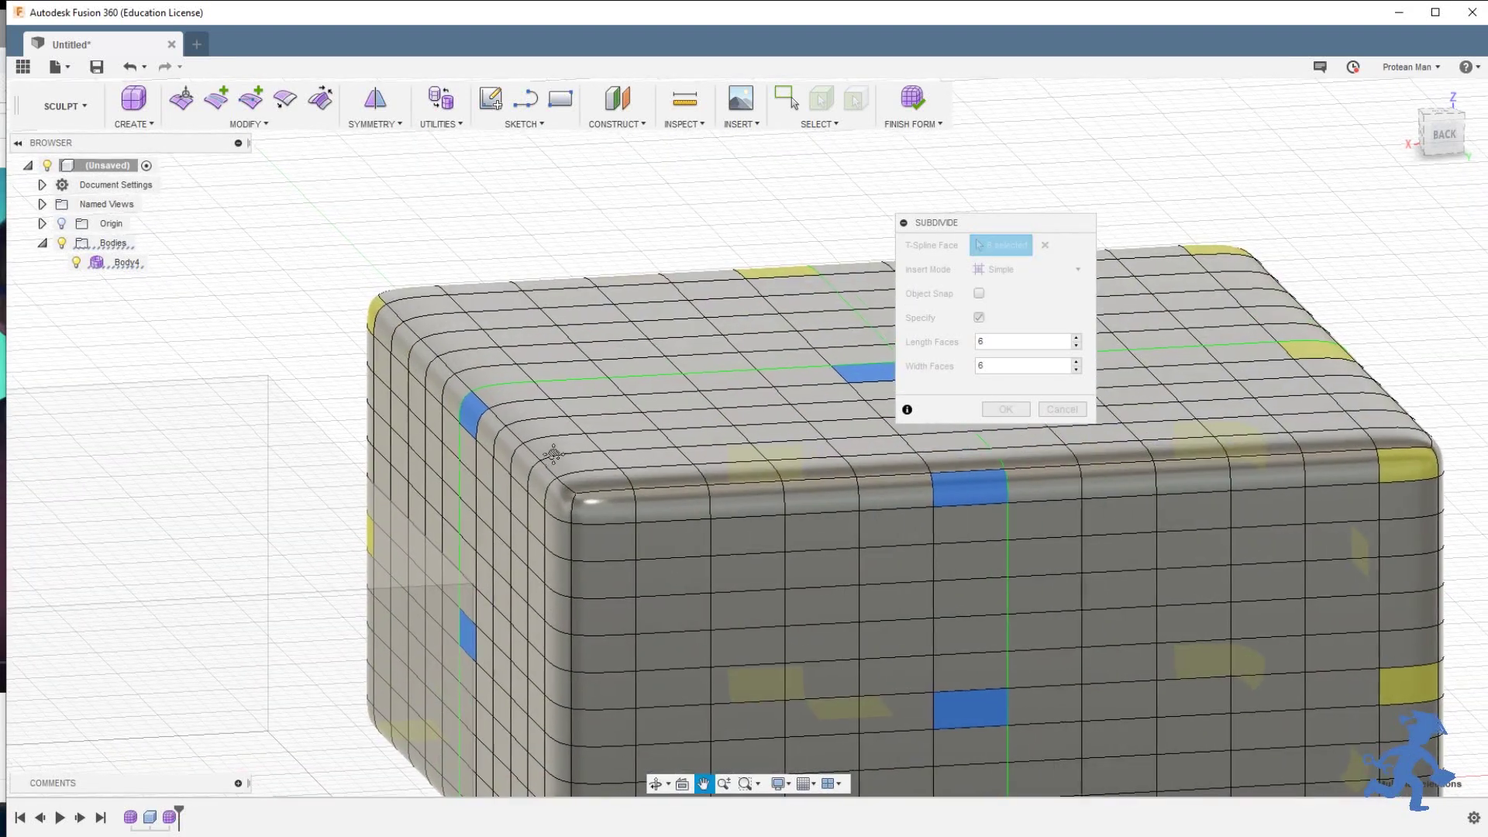
pyautogui.moveTo(591, 435)
pyautogui.keyDown('shift'); pyautogui.mouseDown(button='middle')
pyautogui.moveTo(604, 433)
pyautogui.moveTo(575, 465)
pyautogui.moveTo(578, 448)
pyautogui.mouseUp(button='middle'); pyautogui.keyUp('shift')
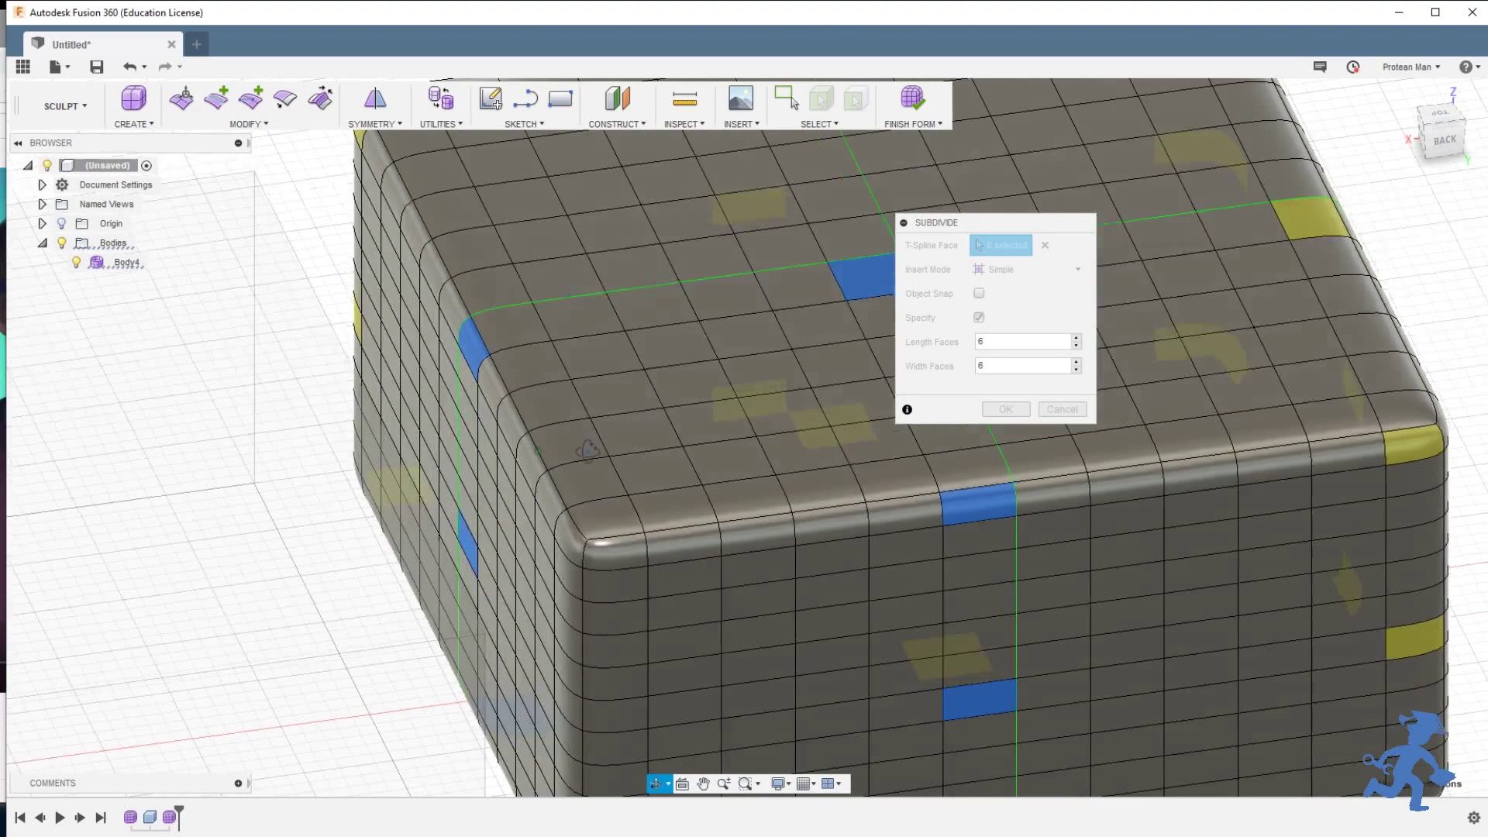
pyautogui.keyDown('shift'); pyautogui.moveTo(587, 451); pyautogui.dragTo(623, 426, button='middle'); pyautogui.keyUp('shift')
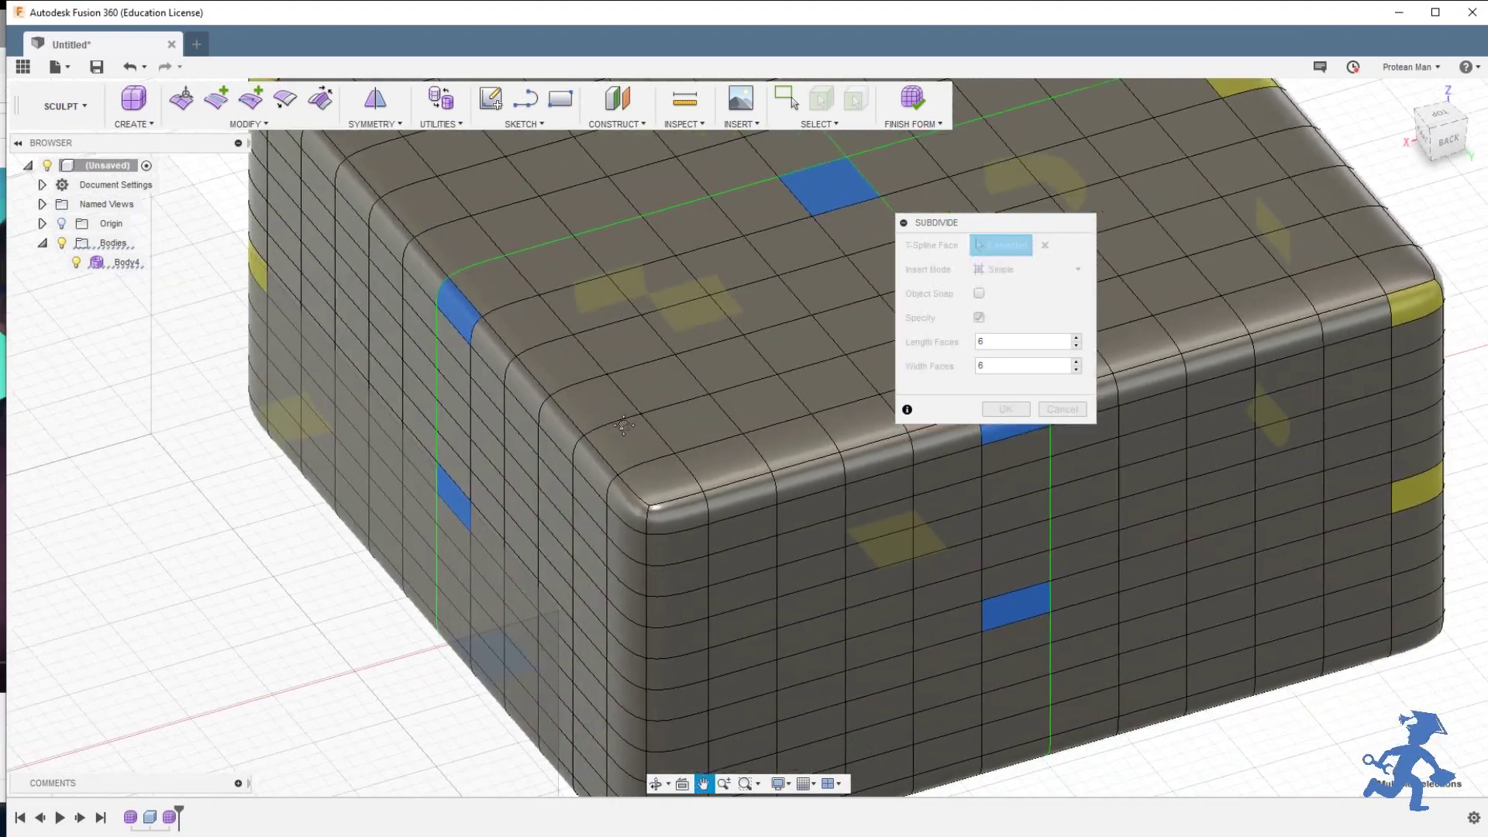
pyautogui.scroll(1, 624, 425)
pyautogui.scroll(-5, 624, 424)
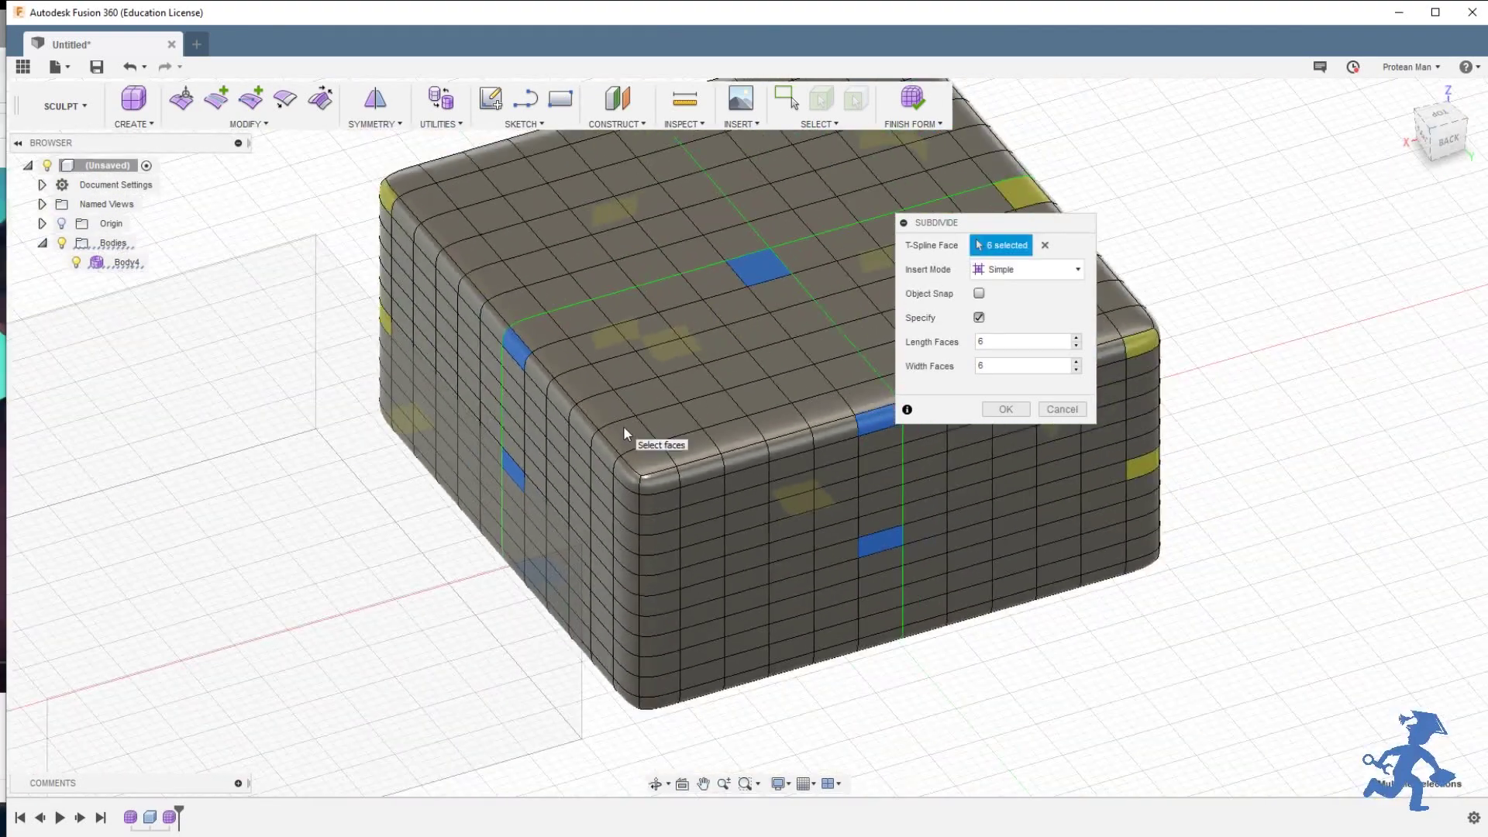
pyautogui.keyDown('shift'); pyautogui.middleClick(623, 425); pyautogui.keyUp('shift')
pyautogui.keyDown('shift'); pyautogui.moveTo(649, 473); pyautogui.dragTo(575, 425, button='middle'); pyautogui.keyUp('shift')
pyautogui.scroll(-3, 612, 440)
pyautogui.scroll(4, 612, 440)
pyautogui.scroll(3, 614, 452)
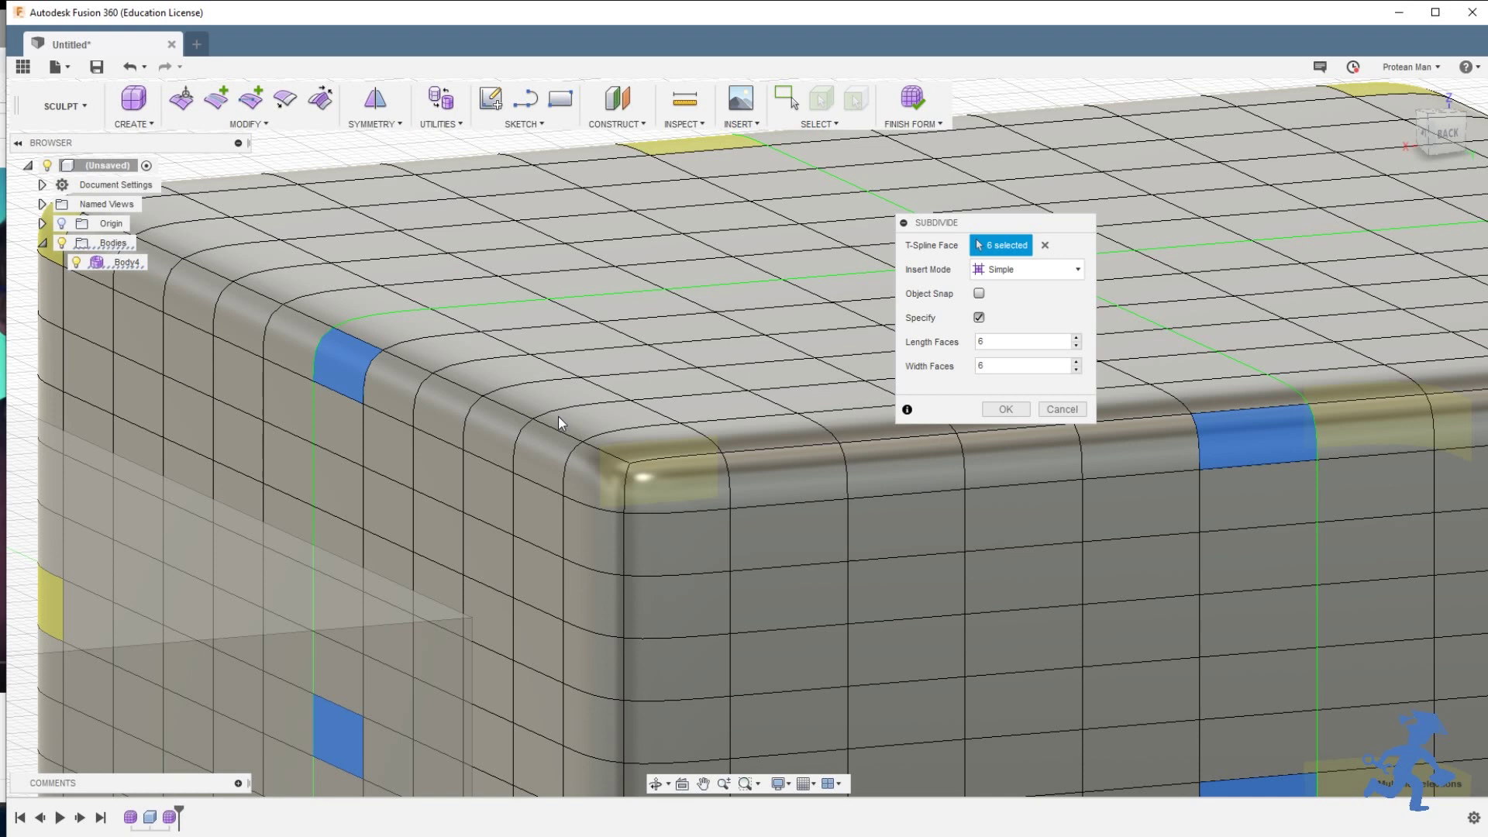
pyautogui.click(273, 121)
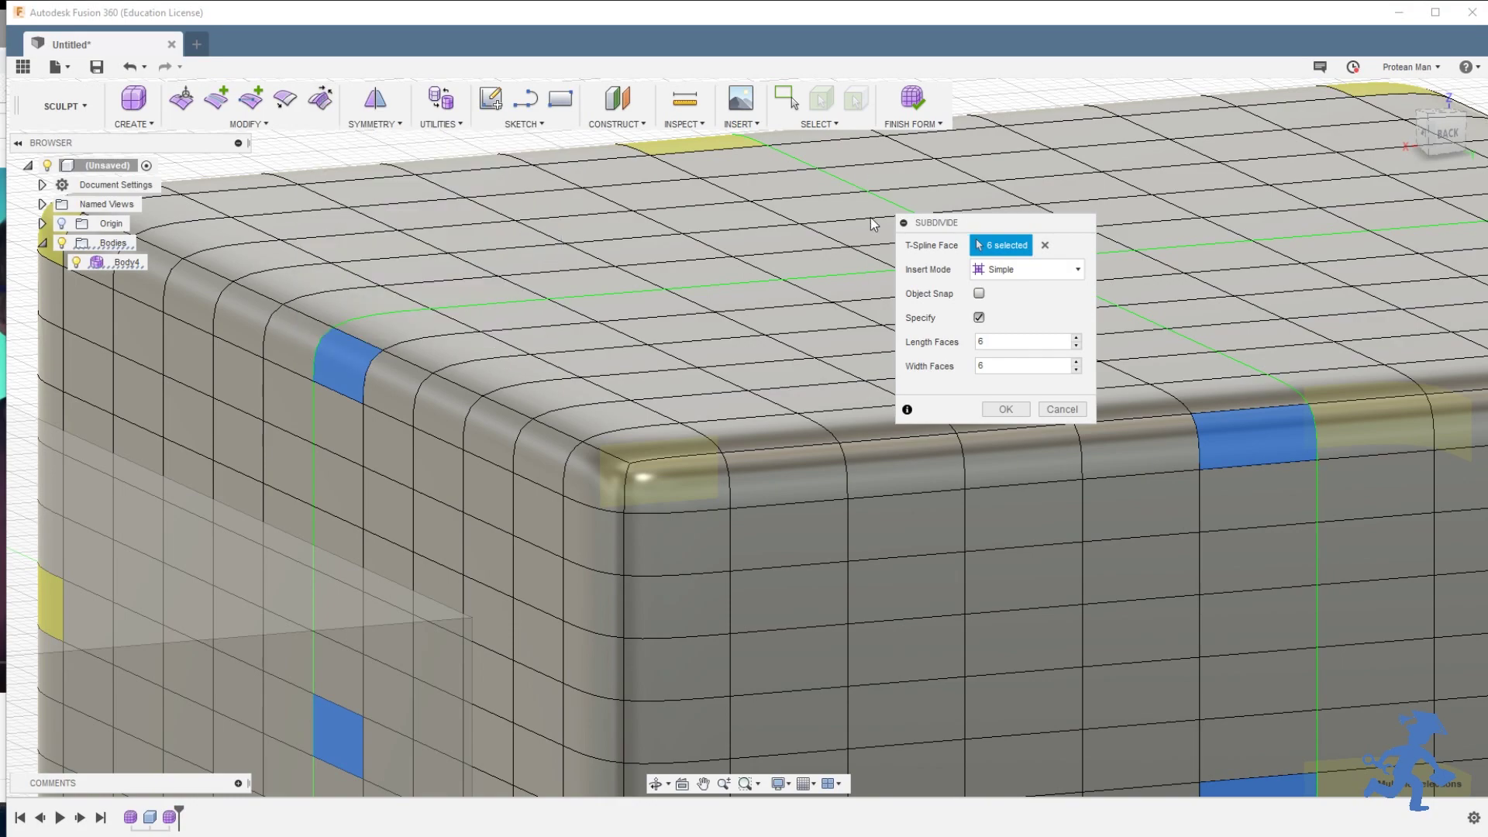
pyautogui.scroll(-10, 549, 480)
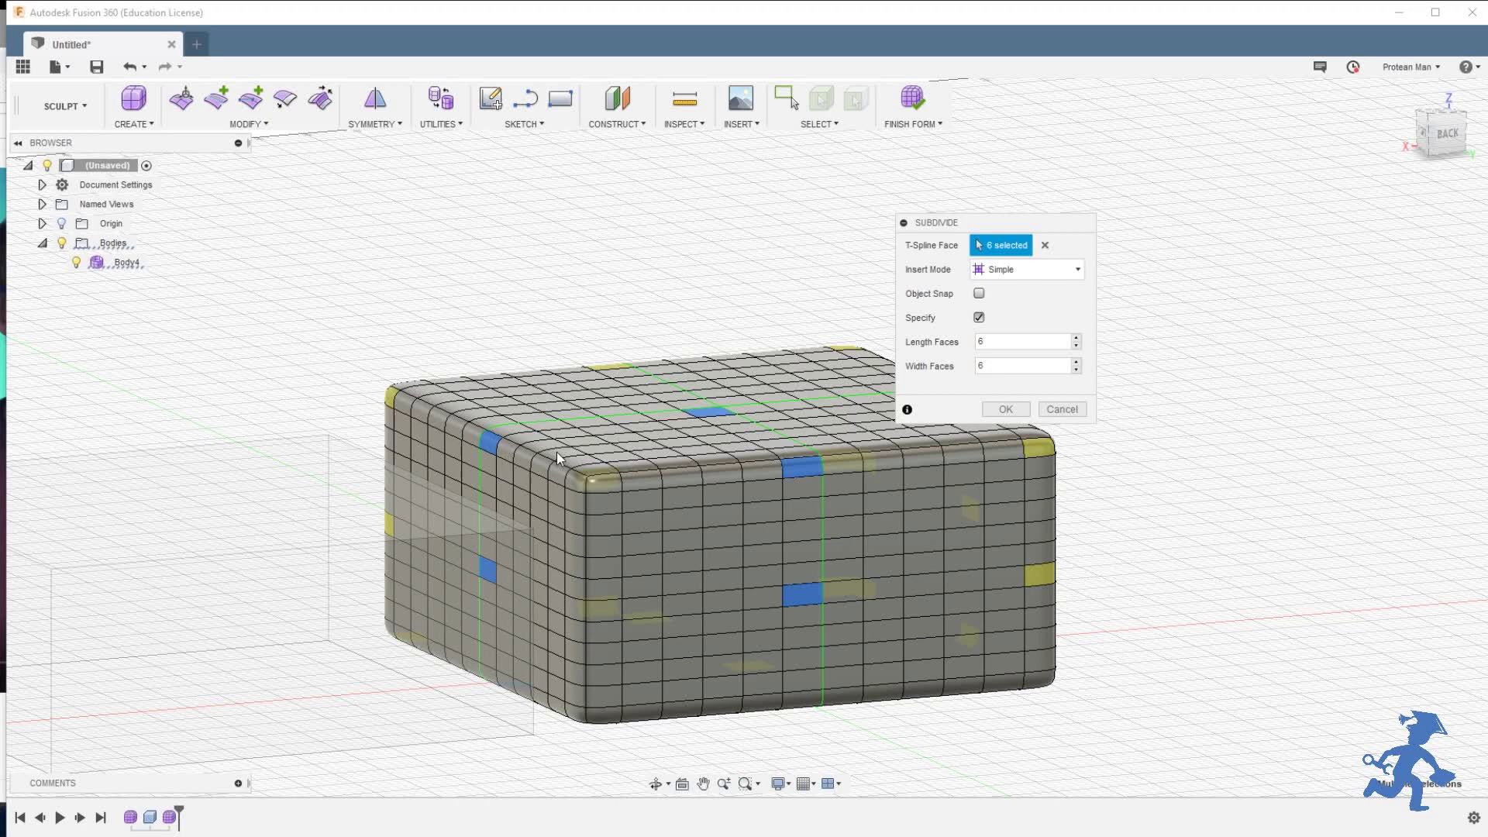
pyautogui.scroll(-3, 533, 467)
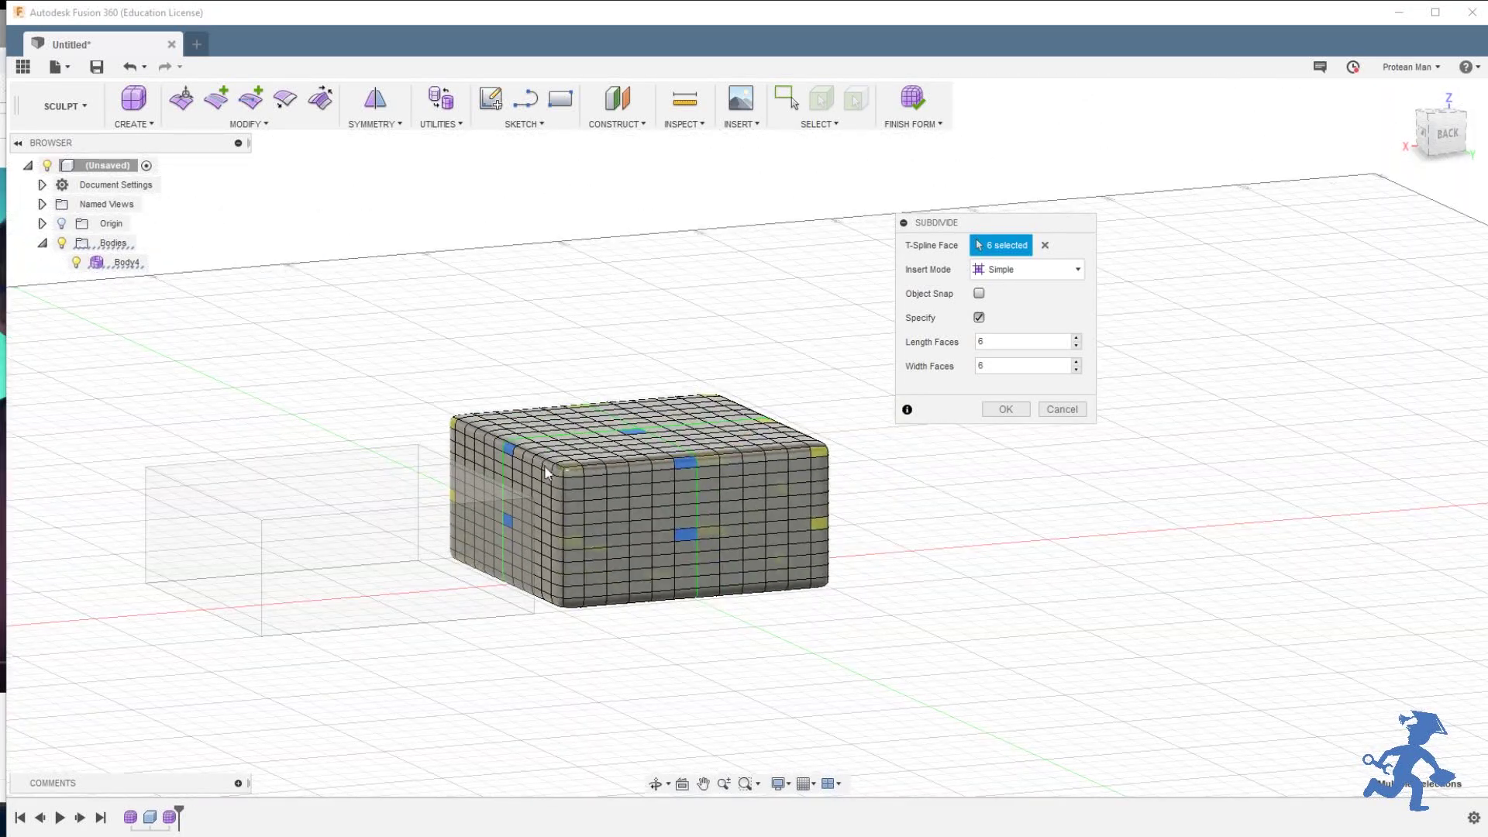
pyautogui.scroll(8, 544, 465)
pyautogui.scroll(-2, 528, 434)
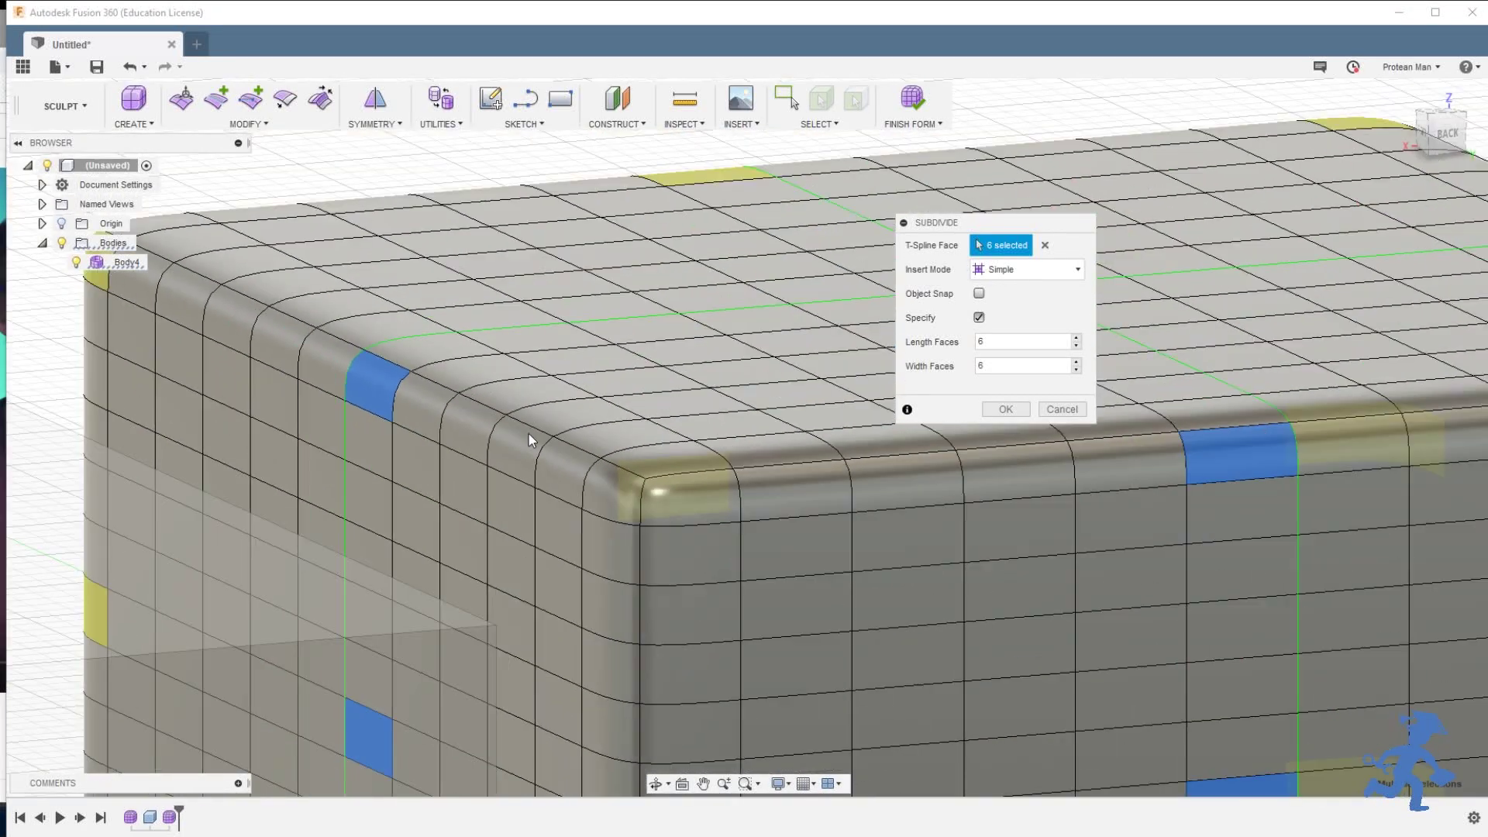
pyautogui.click(1006, 409)
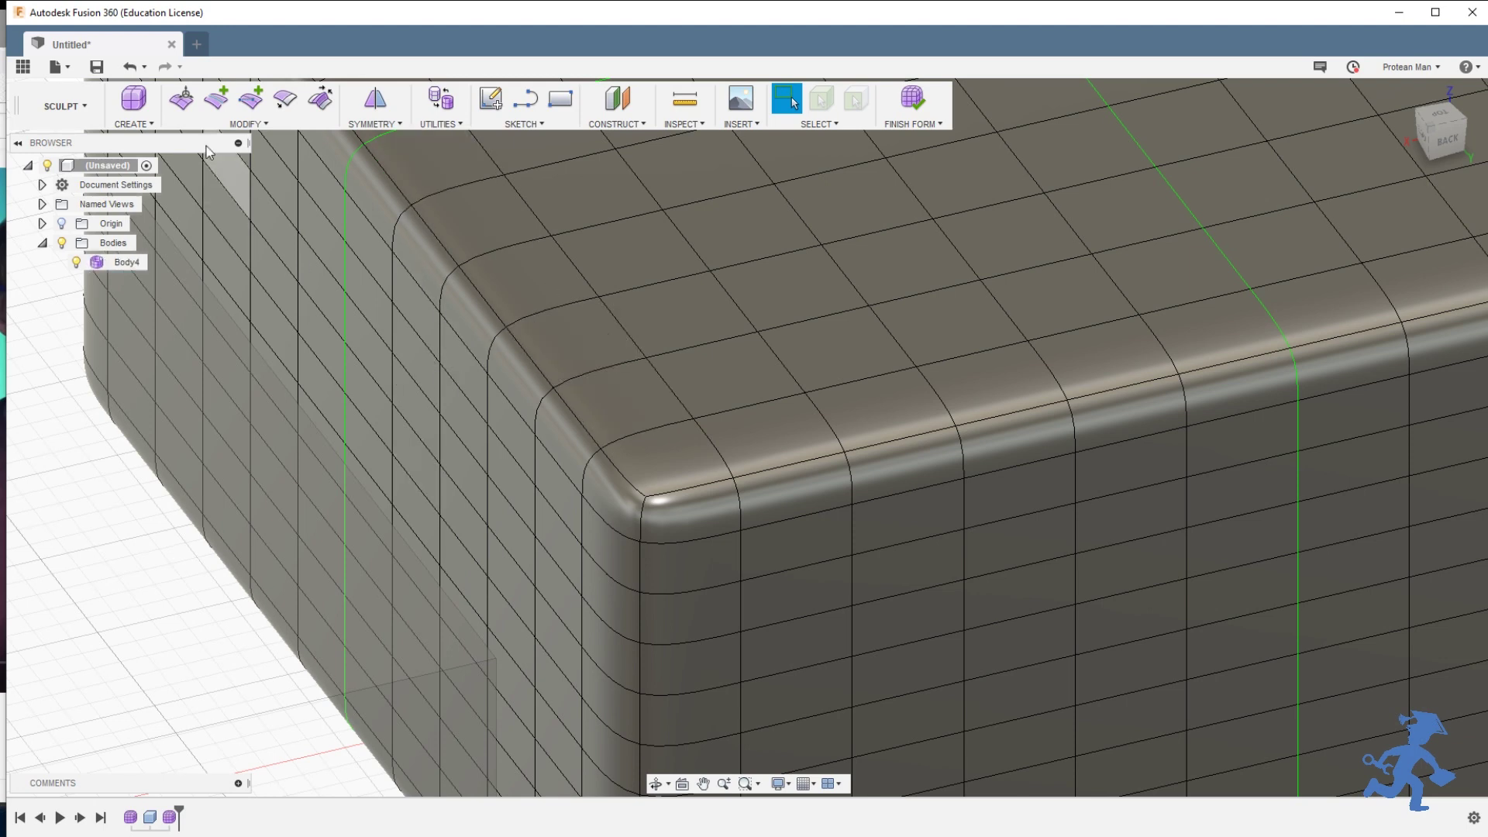
# Step: Select the six edges of the loop running down beside the box corner in Edit Form
pyautogui.click(183, 100)
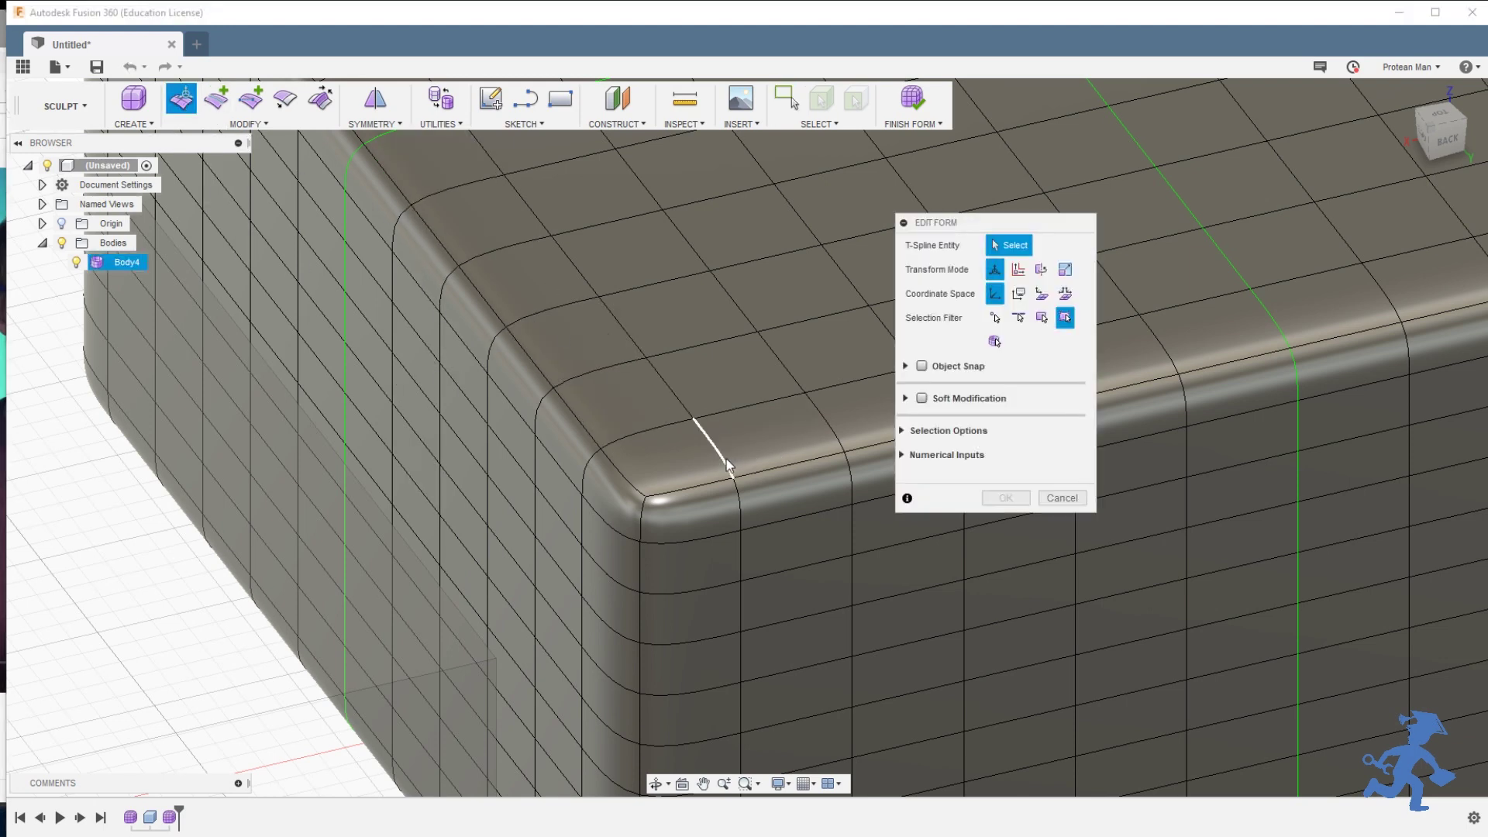
pyautogui.click(665, 394)
pyautogui.keyDown('shift'); pyautogui.click(663, 388); pyautogui.keyUp('shift')
pyautogui.keyDown('shift'); pyautogui.click(608, 311); pyautogui.keyUp('shift')
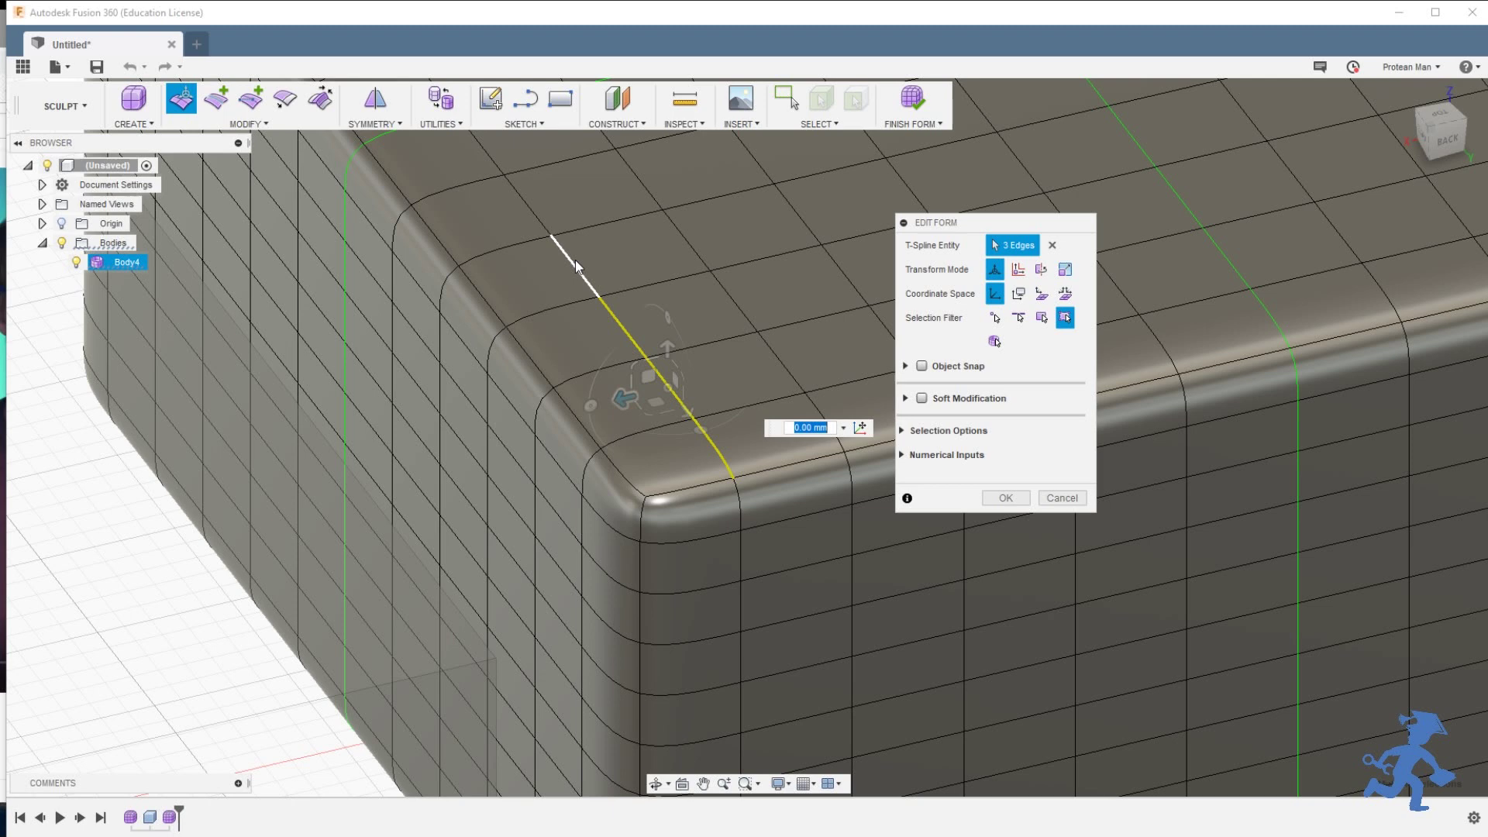
pyautogui.keyDown('shift'); pyautogui.click(570, 259); pyautogui.keyUp('shift')
pyautogui.keyDown('shift'); pyautogui.click(532, 214); pyautogui.keyUp('shift')
pyautogui.keyDown('shift'); pyautogui.click(491, 159); pyautogui.keyUp('shift')
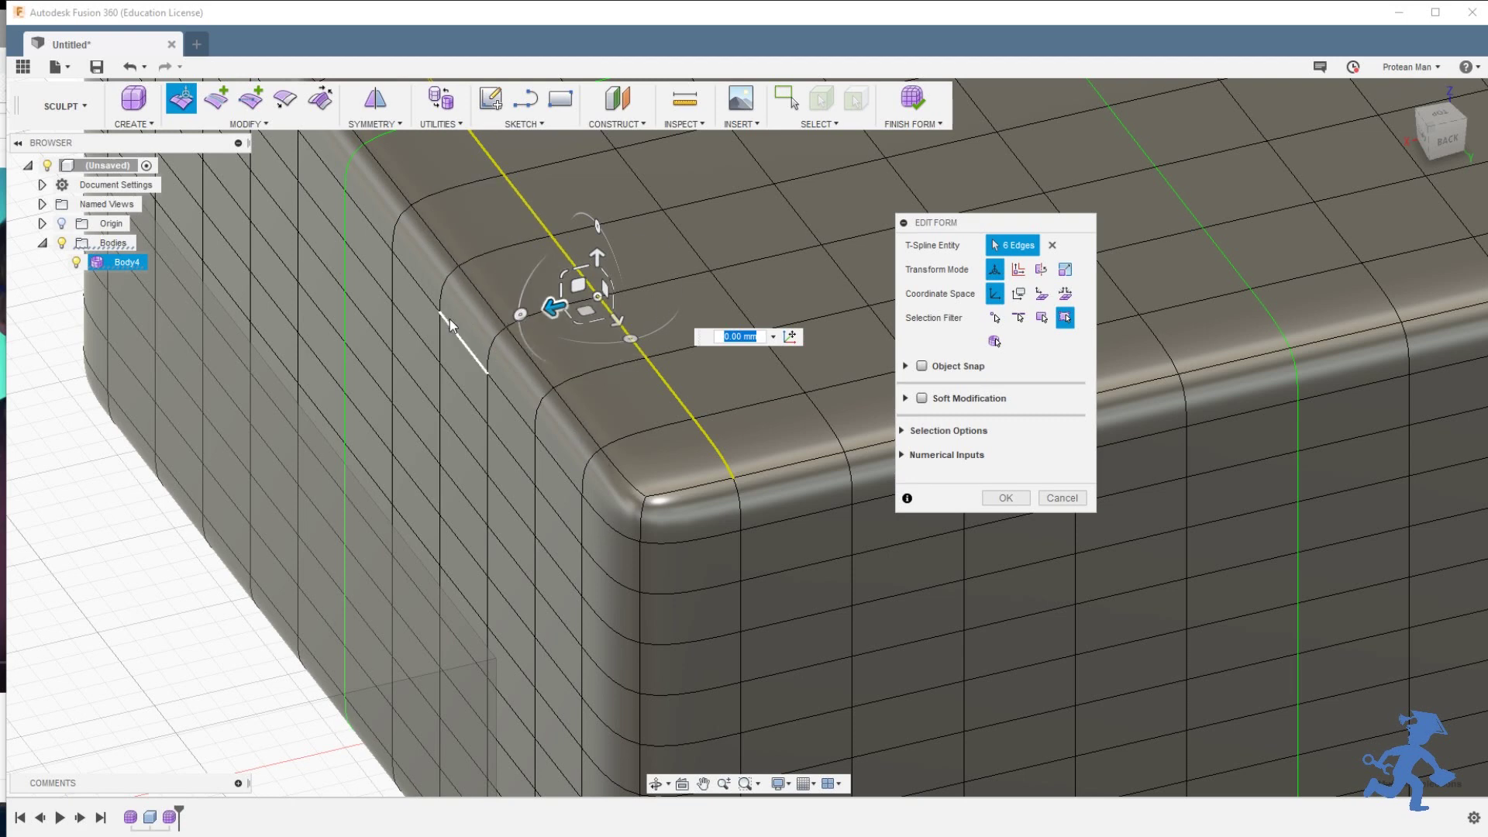
# Step: Shift the edge loop about 1 mm toward the corner and confirm the form edit
pyautogui.moveTo(555, 307); pyautogui.dragTo(439, 341)
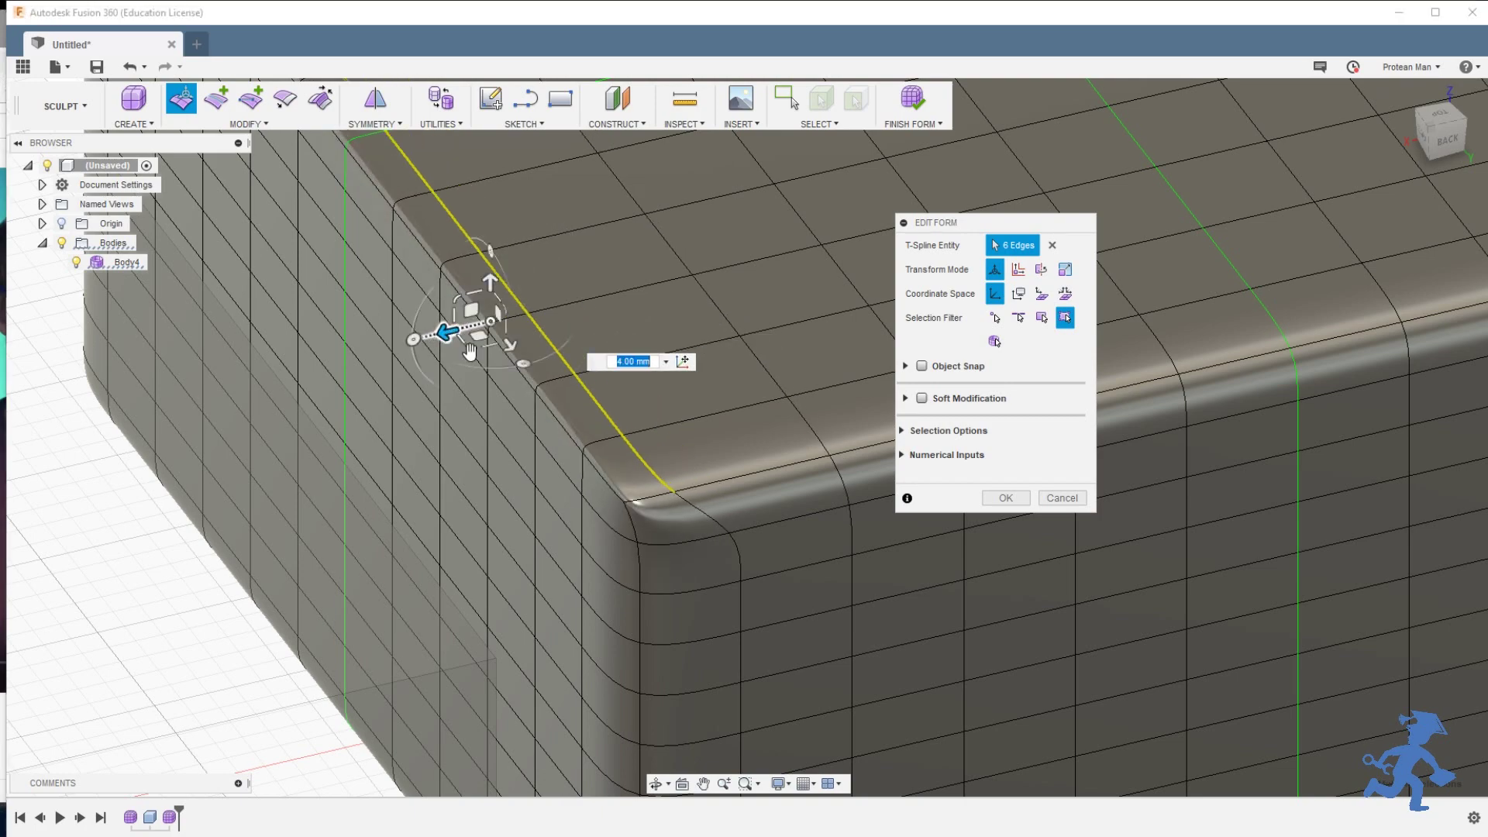
pyautogui.keyDown('shift'); pyautogui.moveTo(530, 430); pyautogui.dragTo(508, 384, button='middle'); pyautogui.keyUp('shift')
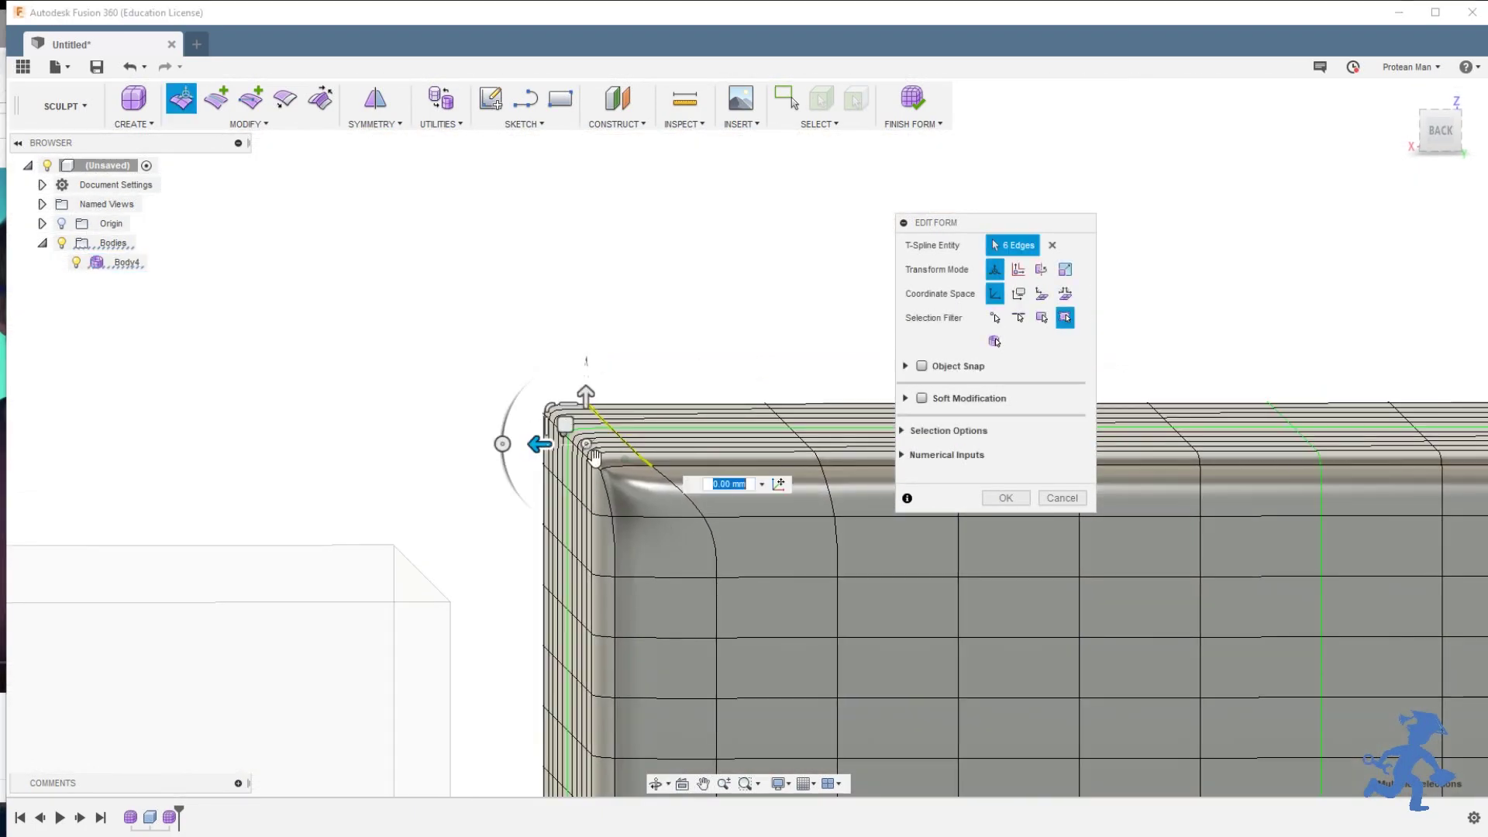
pyautogui.scroll(3, 602, 466)
pyautogui.scroll(-2, 603, 467)
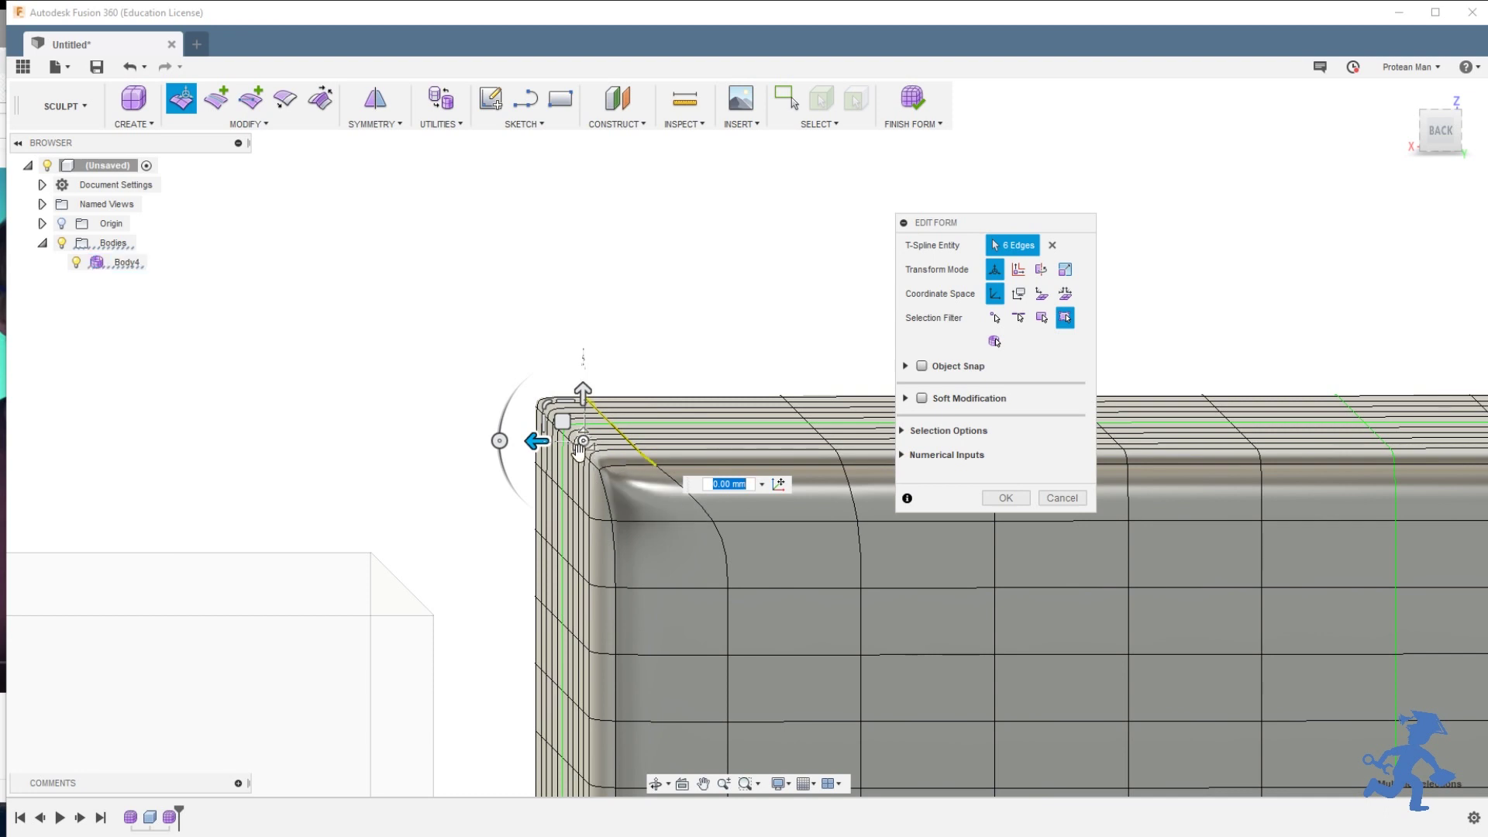
pyautogui.keyDown('shift'); pyautogui.moveTo(599, 479); pyautogui.dragTo(547, 424, button='middle'); pyautogui.keyUp('shift')
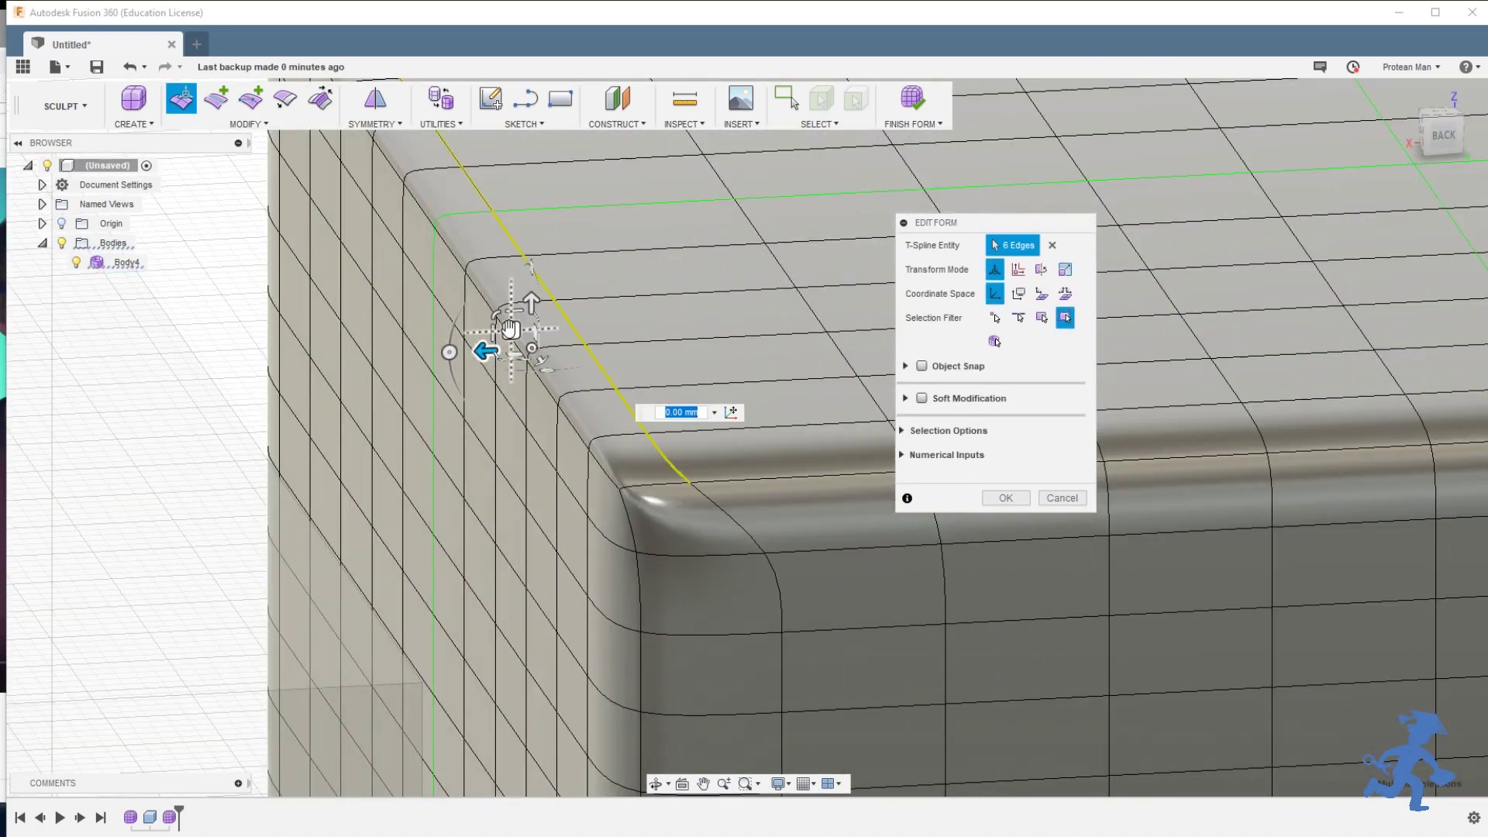
pyautogui.moveTo(486, 351); pyautogui.dragTo(427, 353)
pyautogui.keyDown('shift'); pyautogui.moveTo(434, 356); pyautogui.dragTo(502, 465, button='middle'); pyautogui.keyUp('shift')
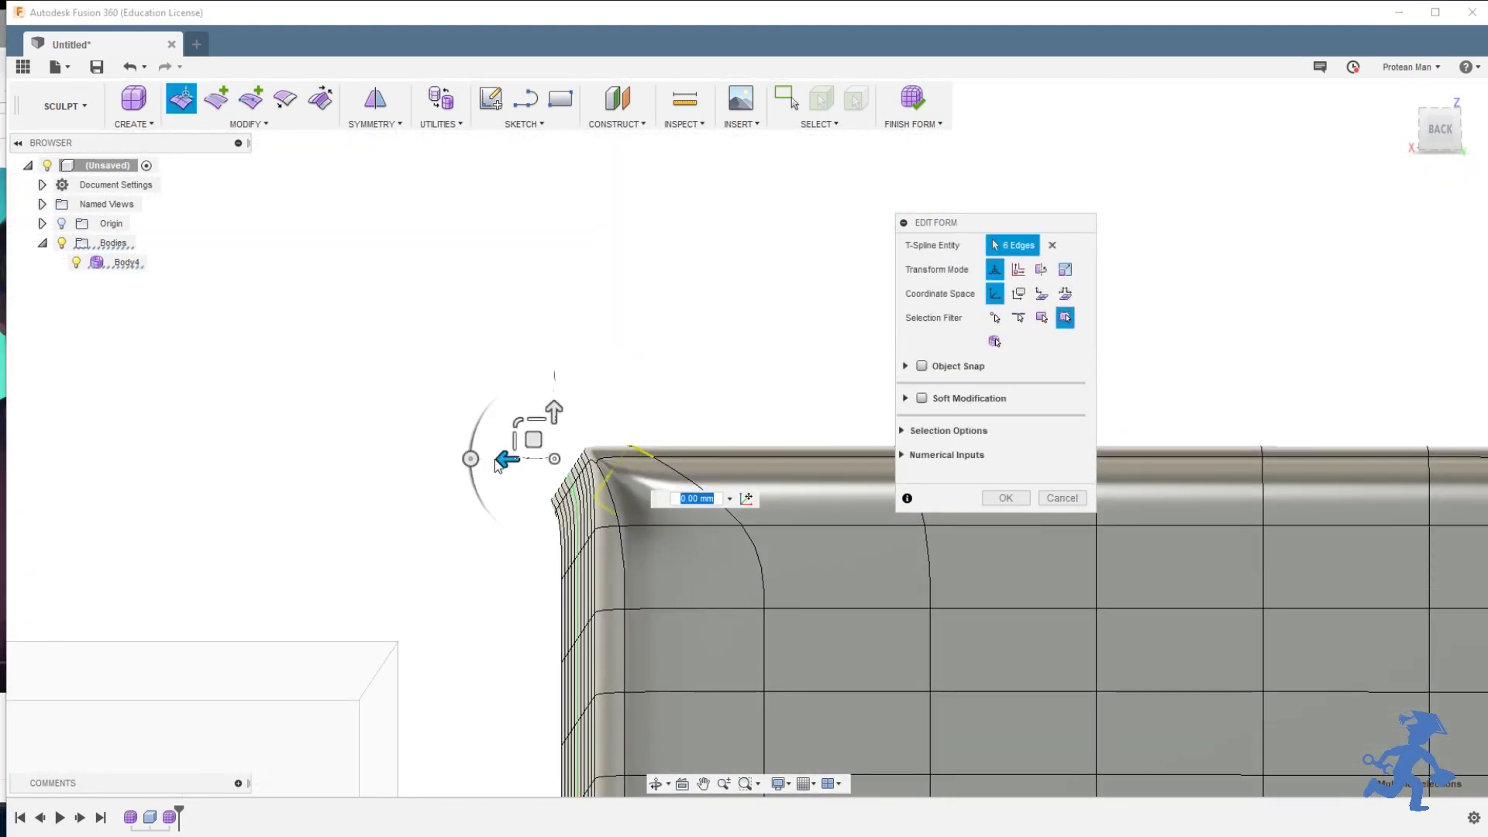
pyautogui.moveTo(504, 463); pyautogui.dragTo(532, 465)
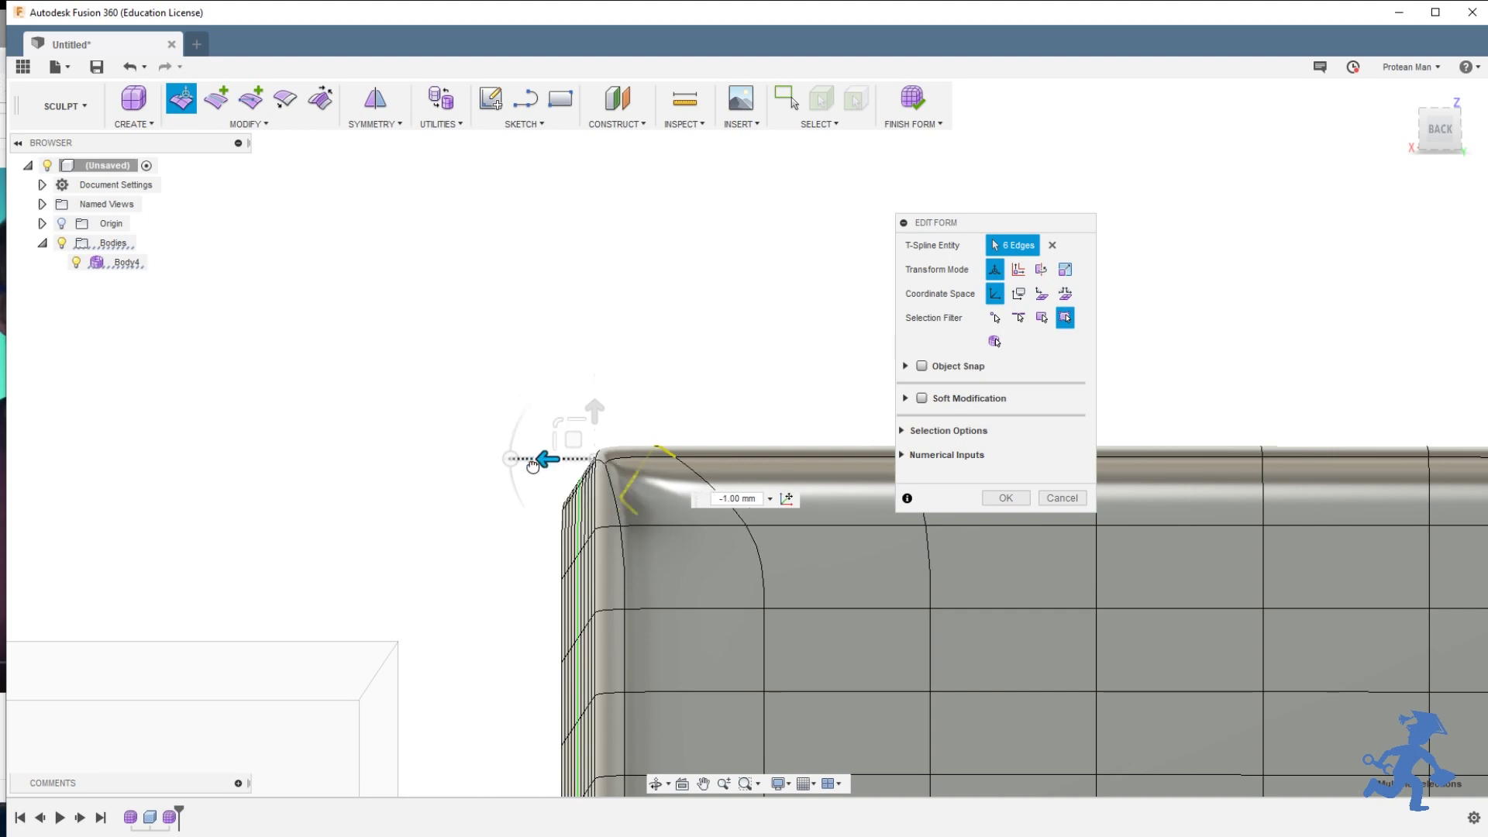
pyautogui.keyDown('shift'); pyautogui.moveTo(581, 510); pyautogui.dragTo(591, 531, button='middle'); pyautogui.keyUp('shift')
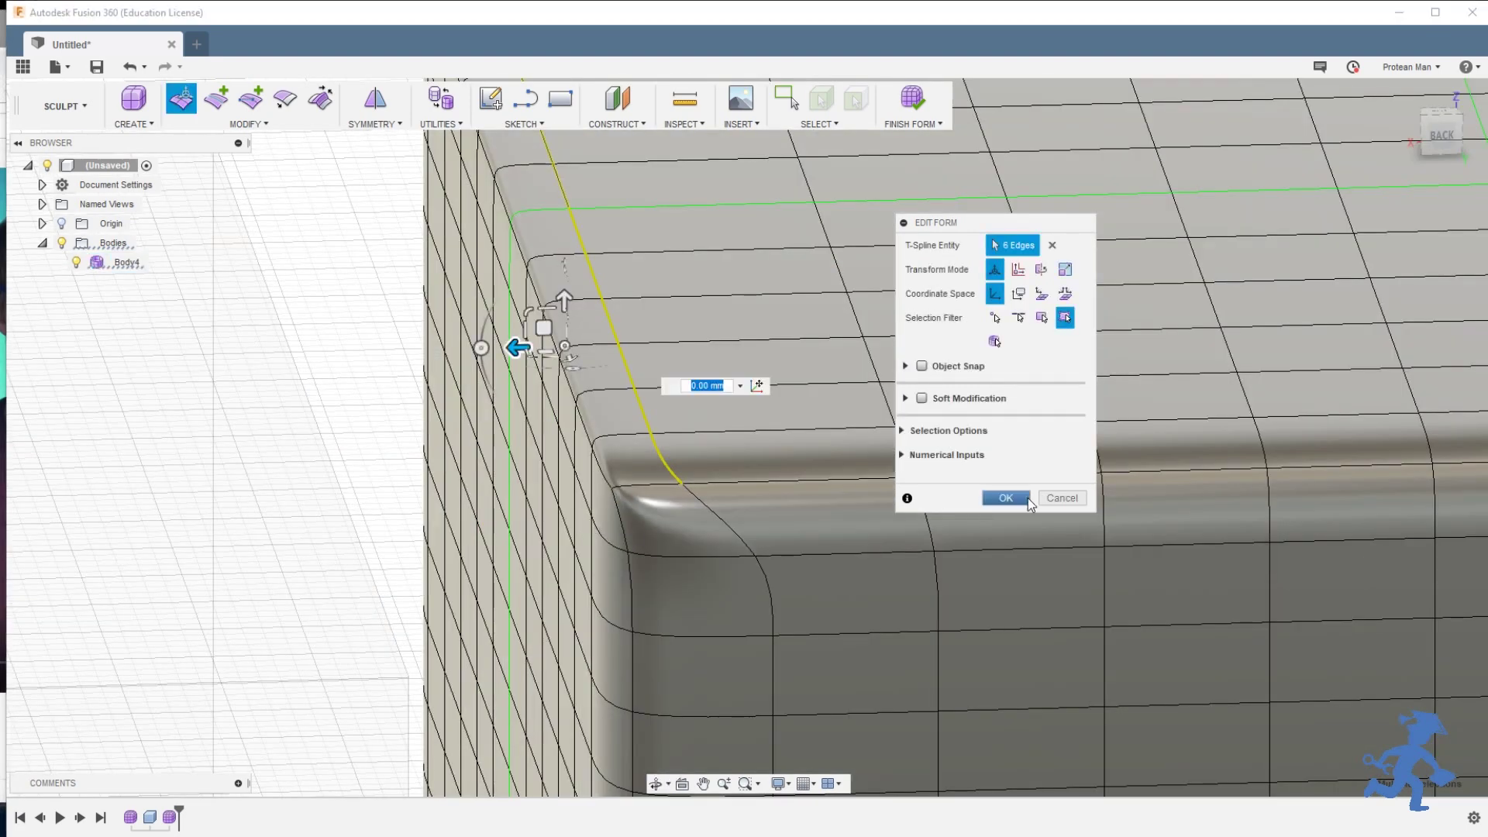
pyautogui.click(1027, 500)
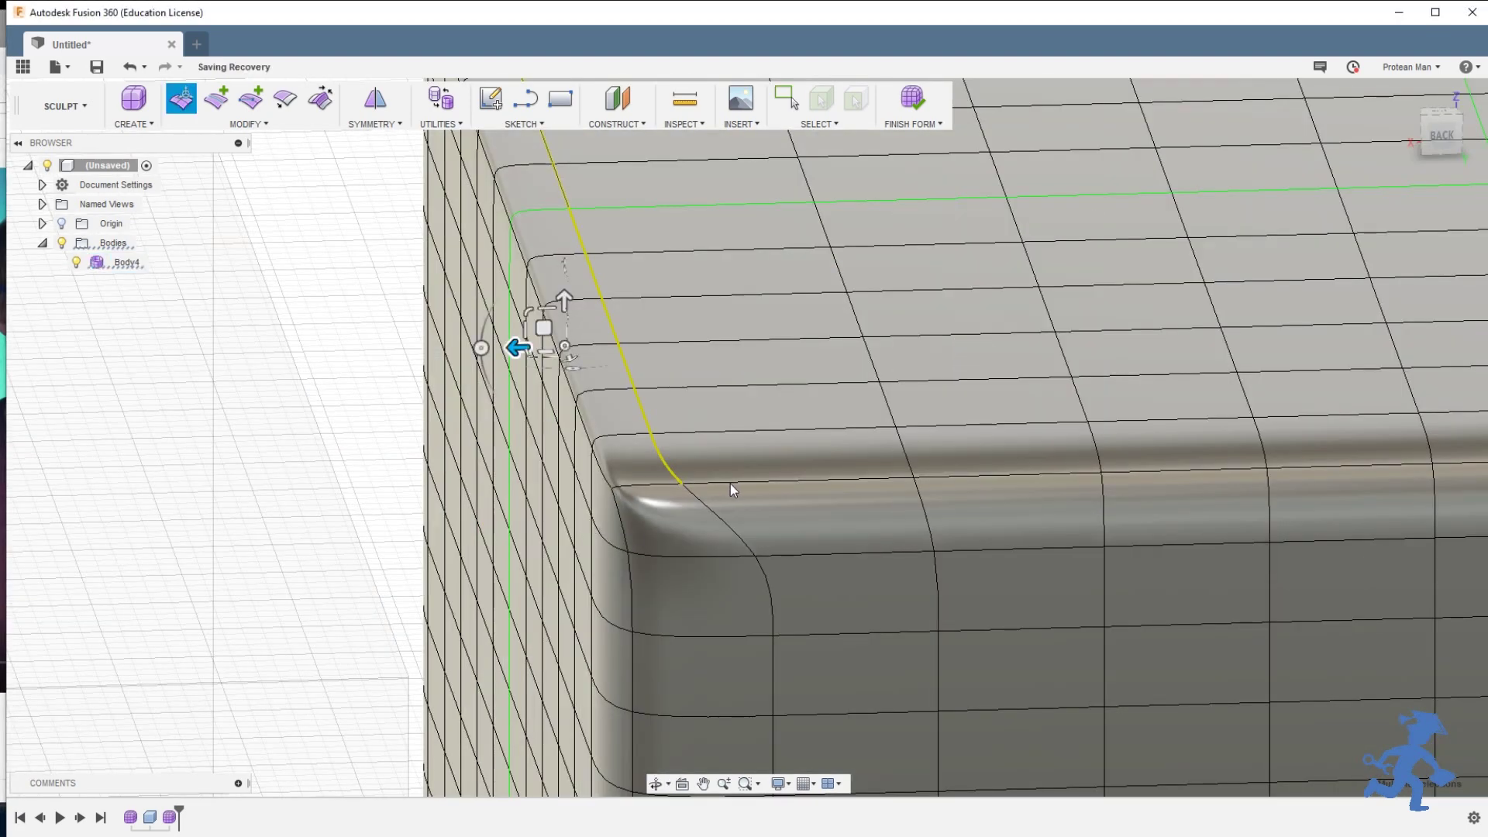
pyautogui.keyDown('shift'); pyautogui.moveTo(730, 484); pyautogui.dragTo(657, 528, button='middle'); pyautogui.keyUp('shift')
pyautogui.click(653, 543)
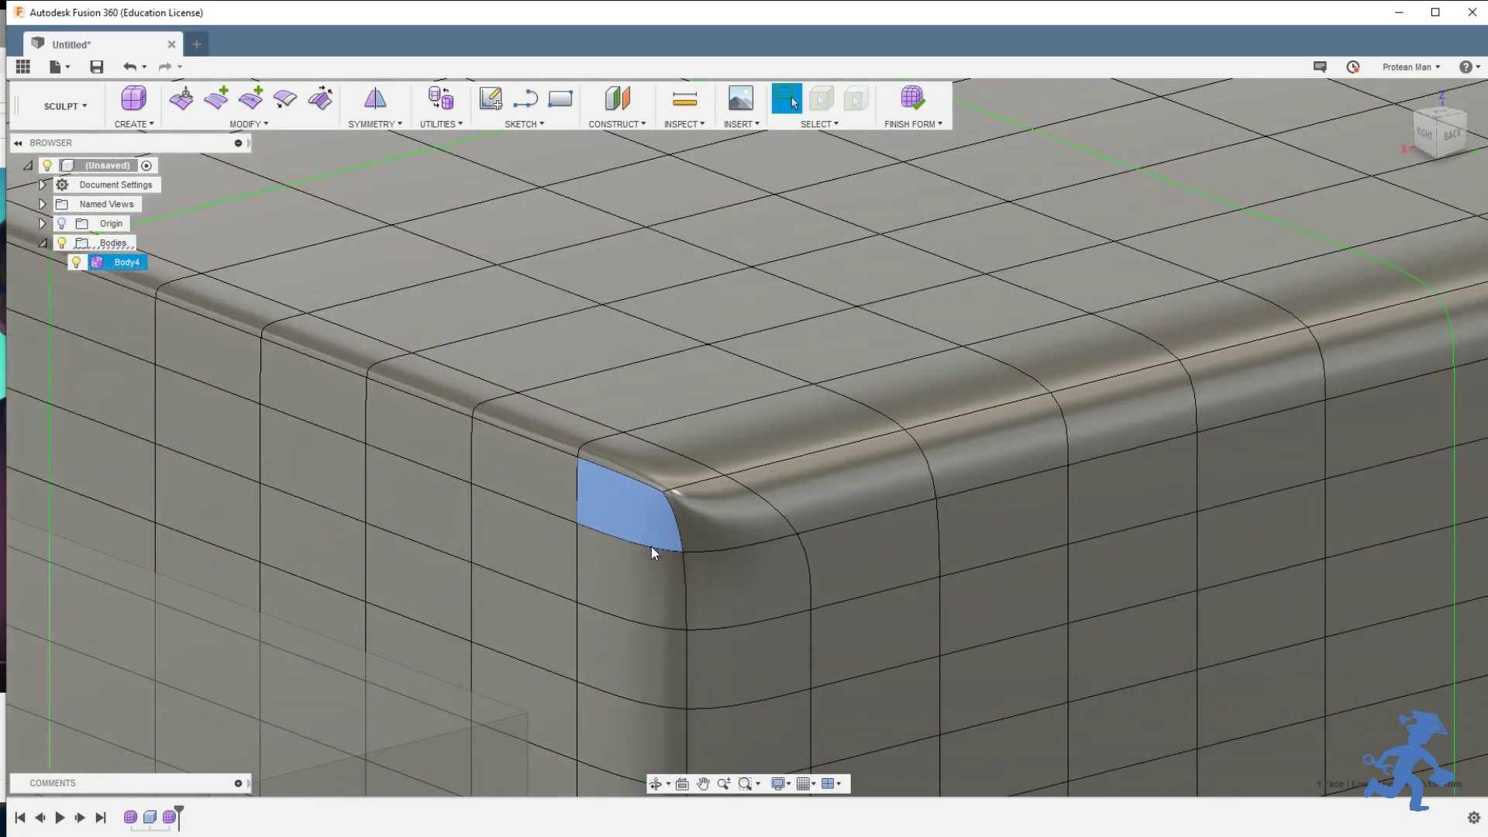
pyautogui.click(650, 551)
pyautogui.click(181, 100)
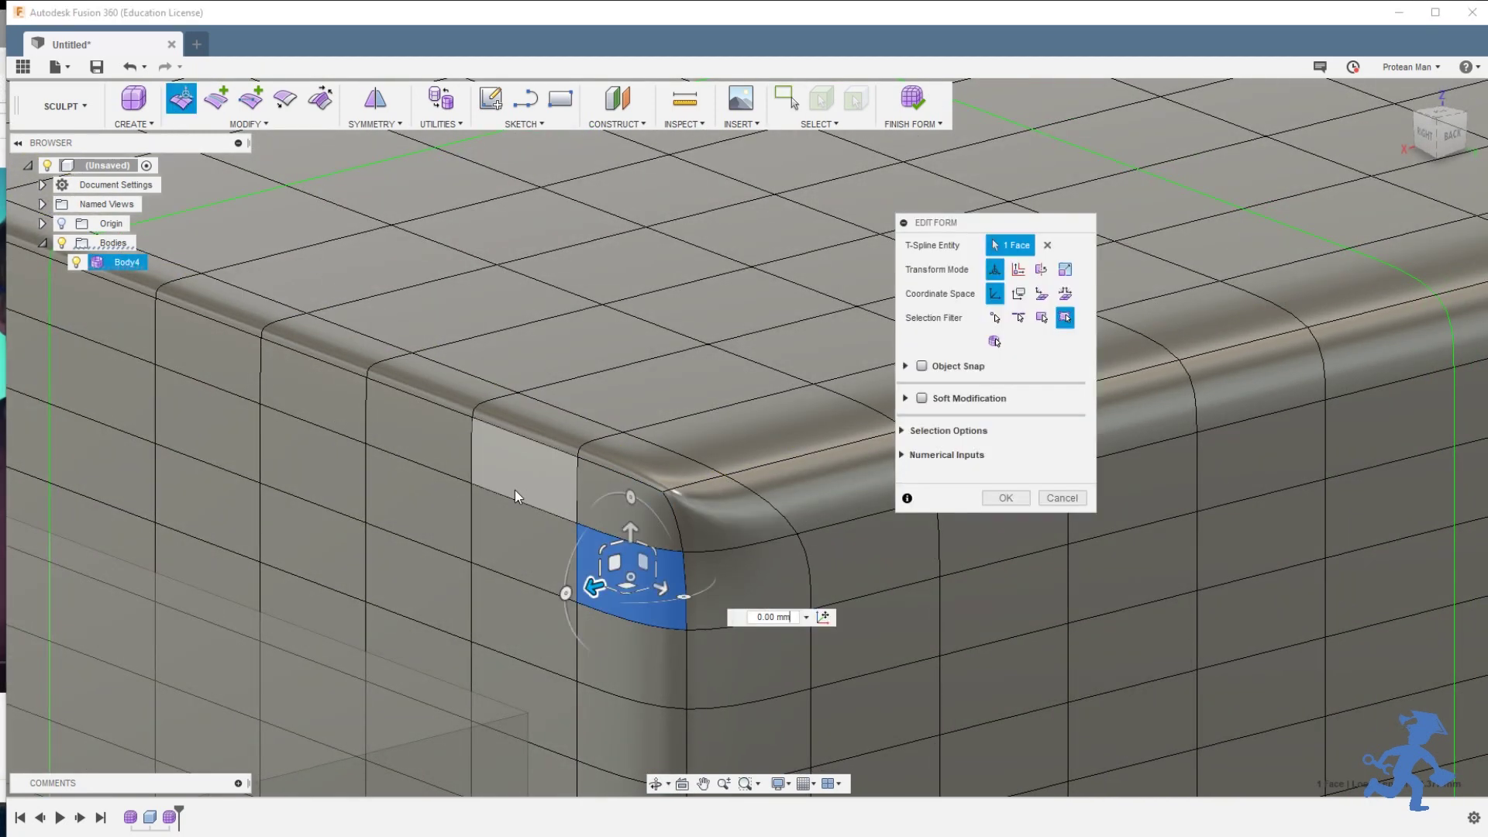
pyautogui.click(560, 515)
pyautogui.keyDown('shift'); pyautogui.click(592, 528); pyautogui.keyUp('shift')
pyautogui.keyDown('shift'); pyautogui.click(449, 480); pyautogui.keyUp('shift')
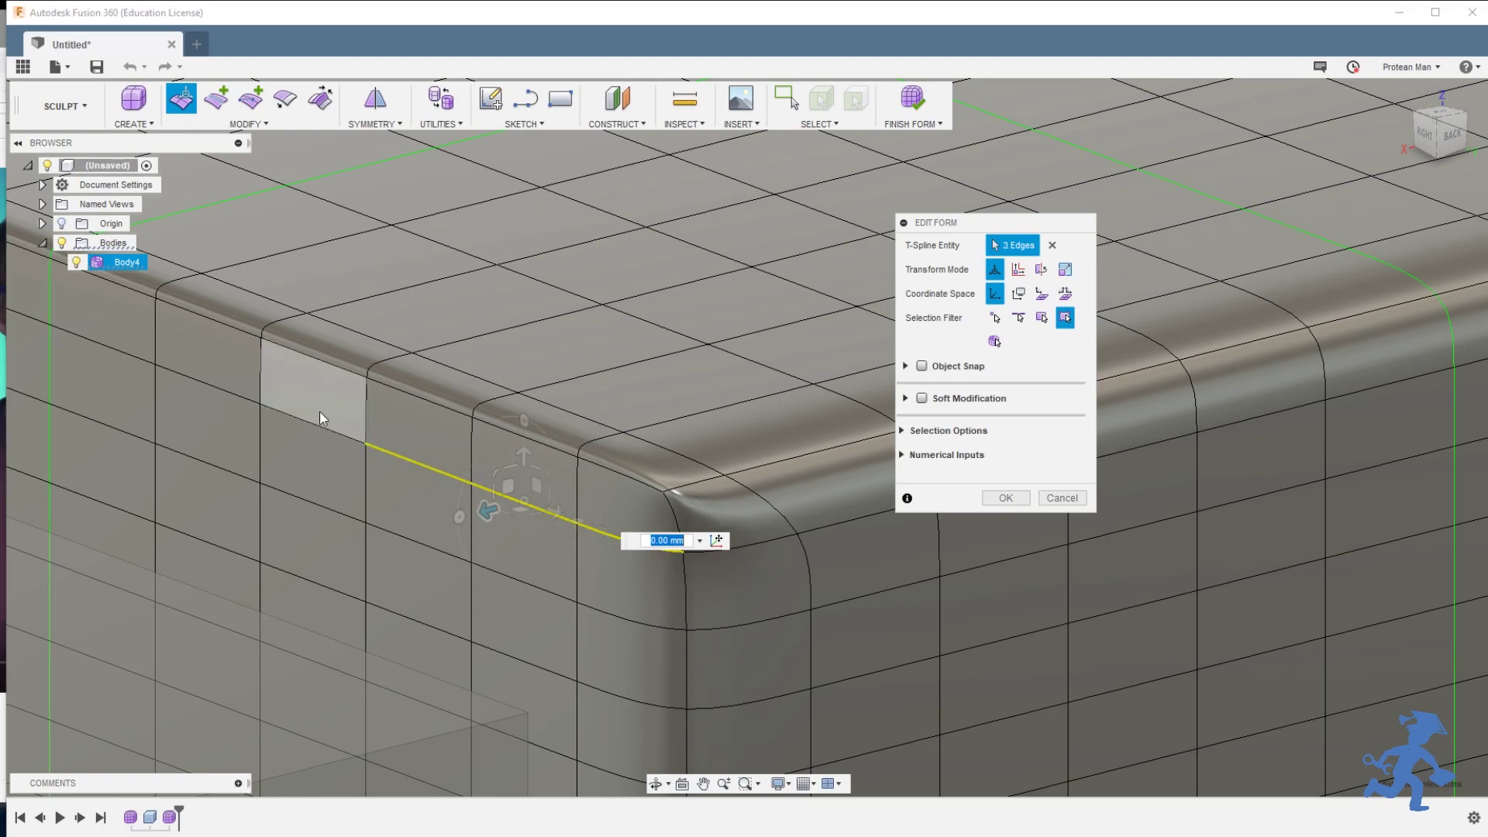
pyautogui.keyDown('shift'); pyautogui.click(310, 416); pyautogui.keyUp('shift')
pyautogui.keyDown('shift'); pyautogui.click(229, 391); pyautogui.keyUp('shift')
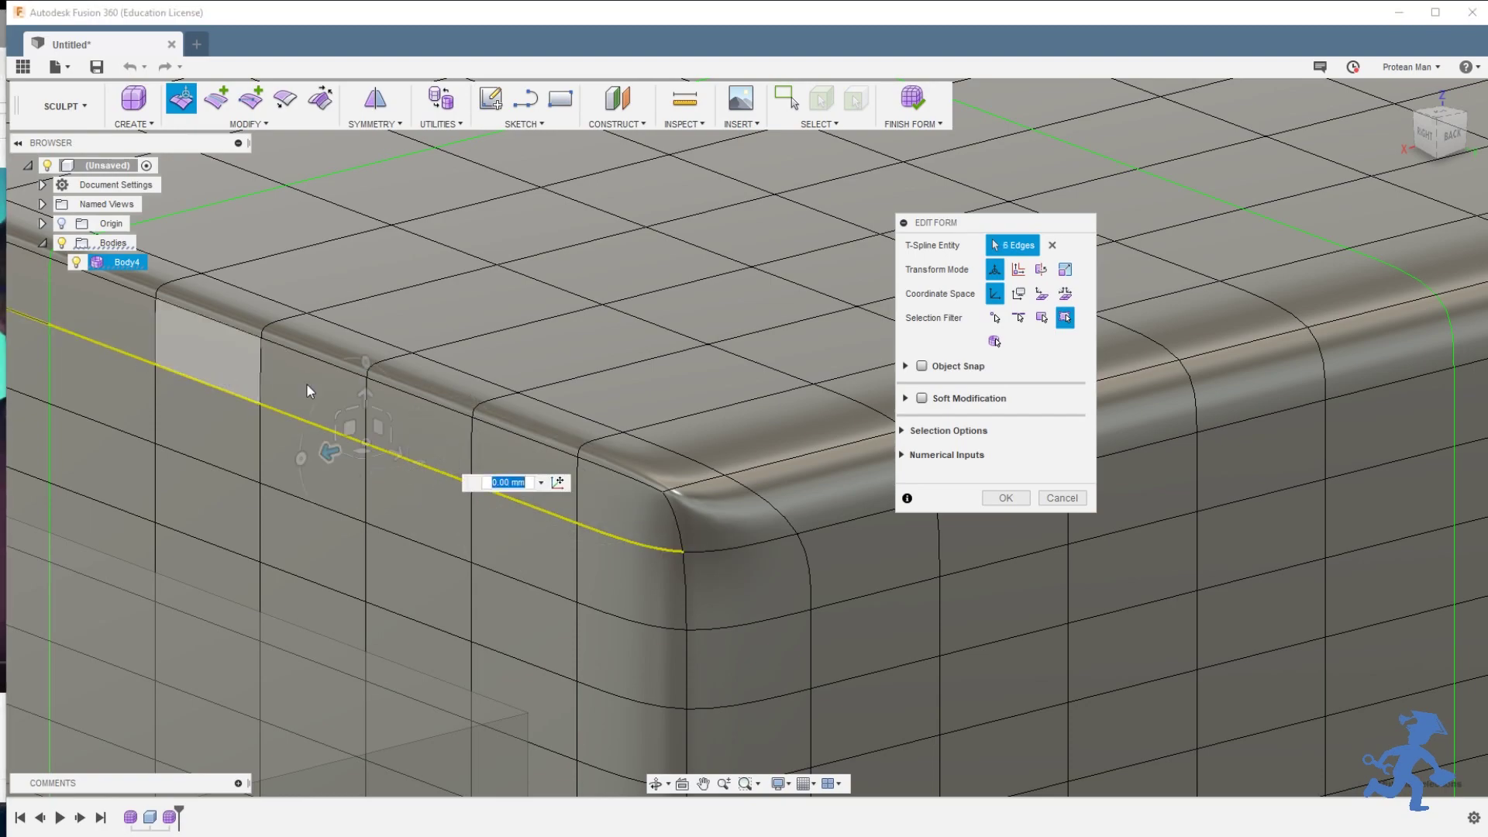
pyautogui.keyDown('shift'); pyautogui.moveTo(305, 382); pyautogui.dragTo(453, 423, button='middle'); pyautogui.keyUp('shift')
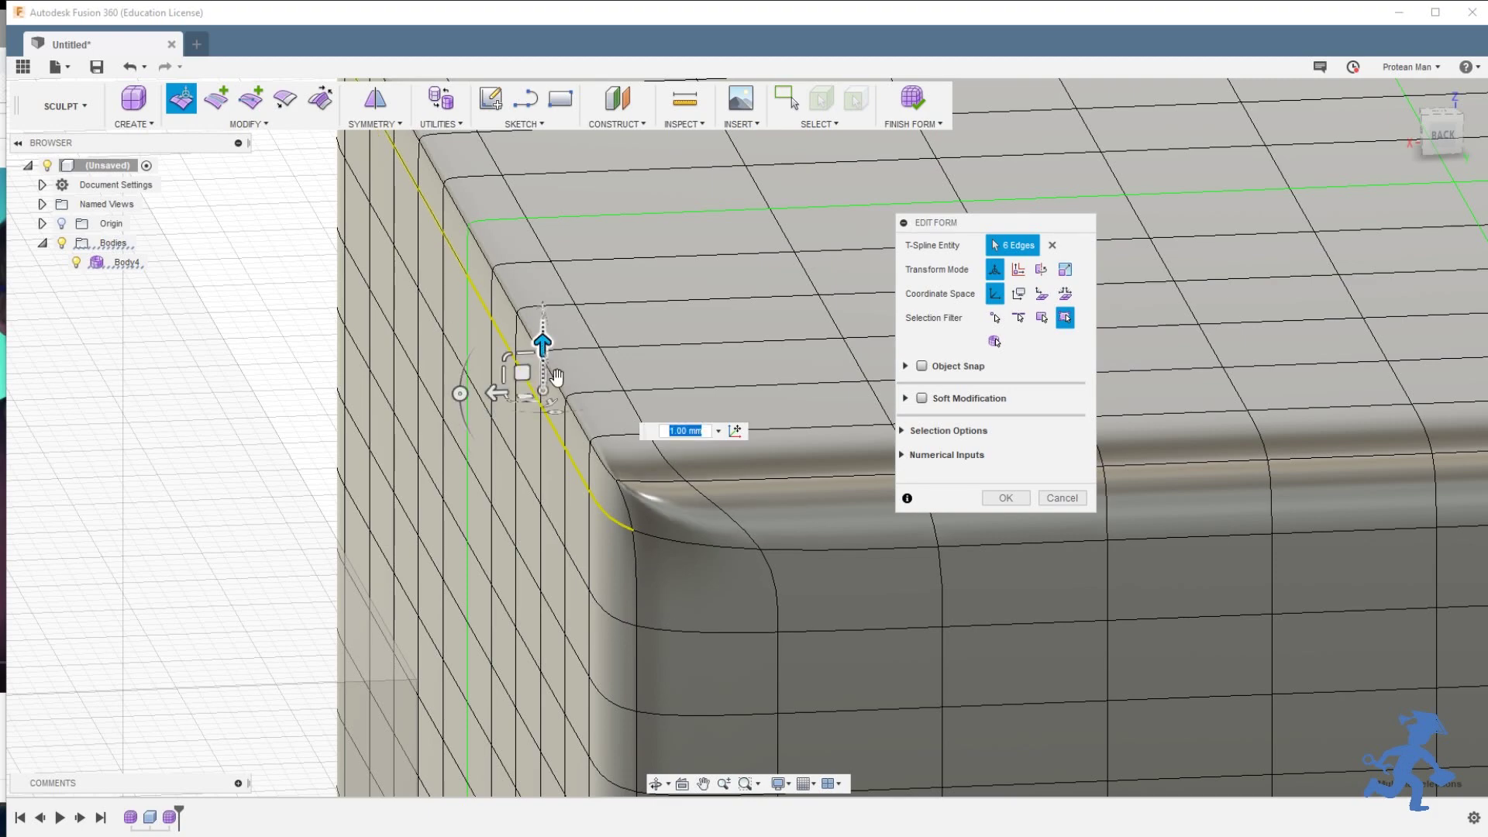
pyautogui.scroll(-5, 564, 405)
pyautogui.scroll(8, 597, 457)
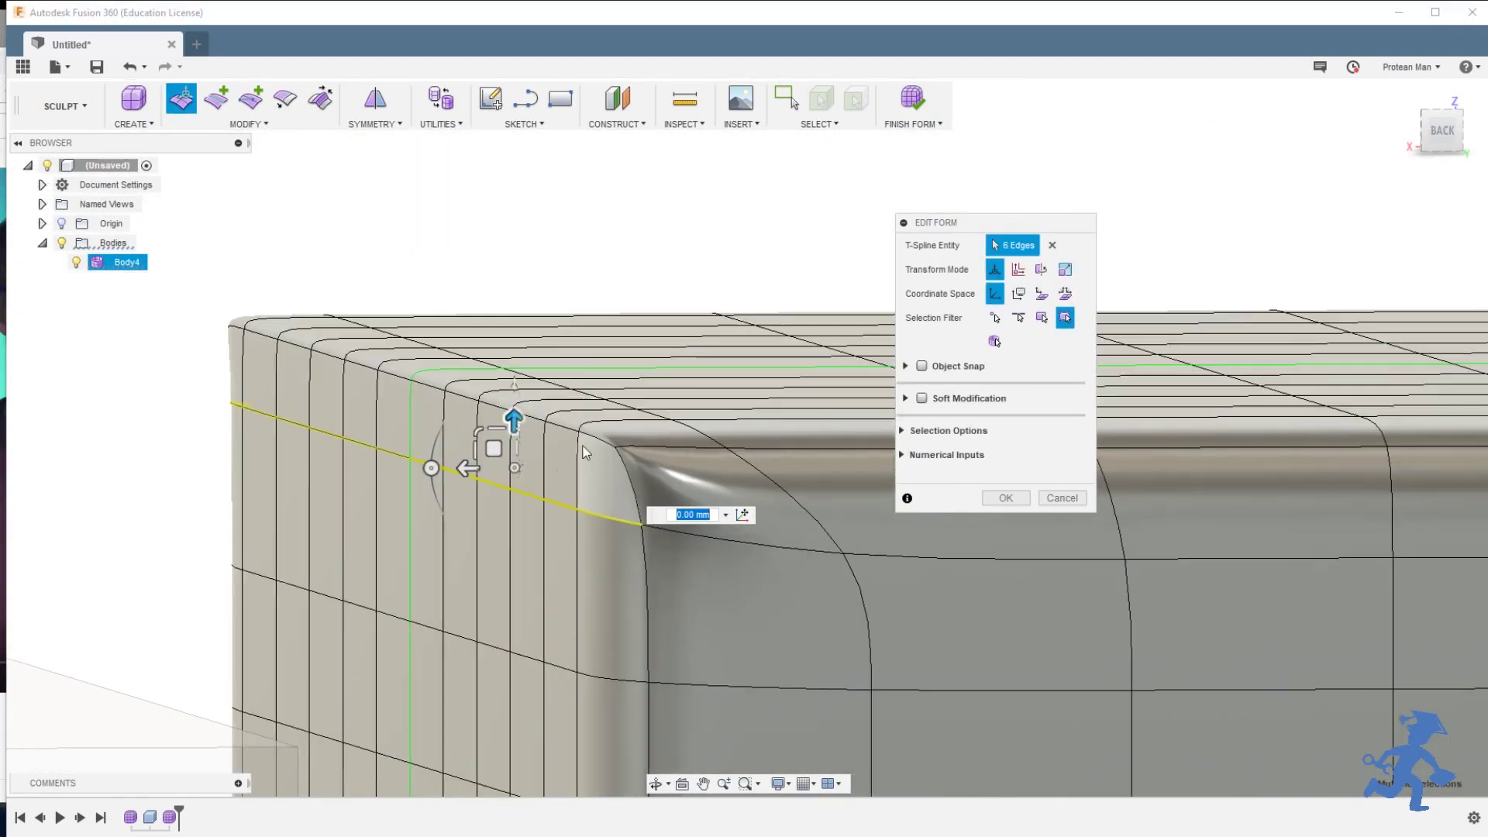
pyautogui.scroll(-5, 583, 436)
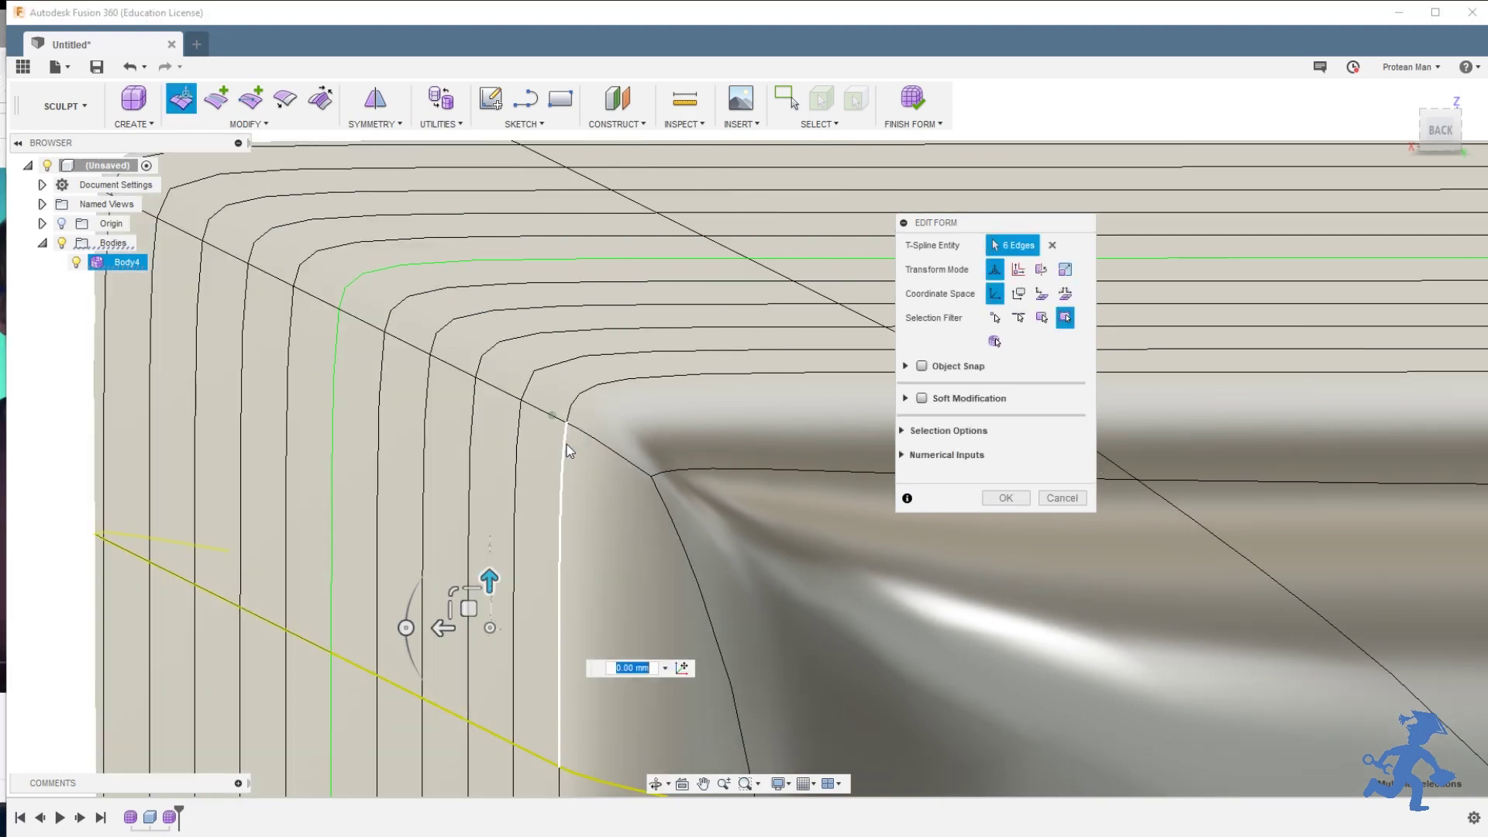
pyautogui.scroll(-6, 566, 444)
pyautogui.keyDown('shift'); pyautogui.moveTo(566, 443); pyautogui.dragTo(589, 445, button='middle'); pyautogui.keyUp('shift')
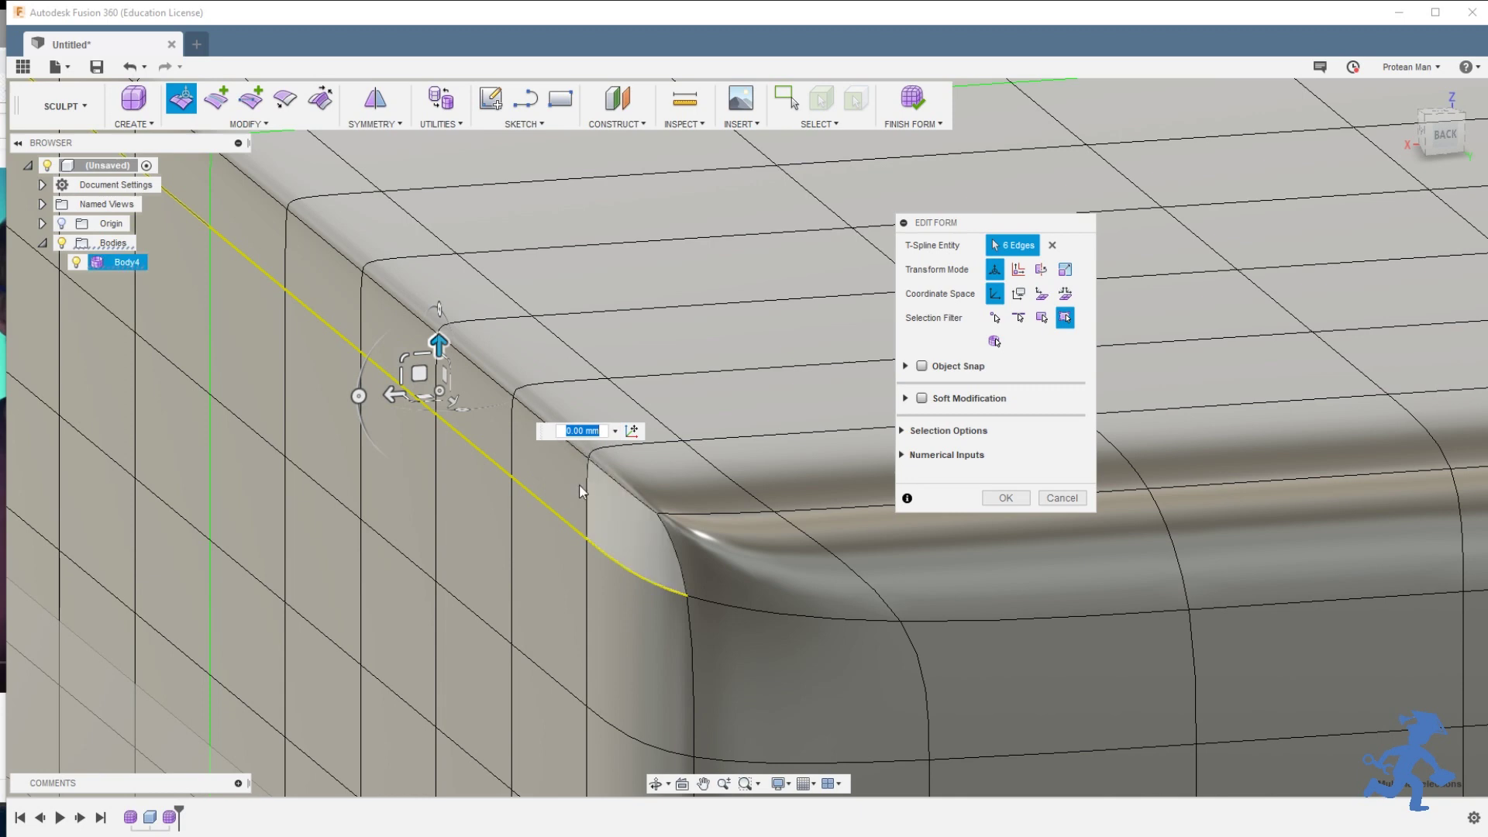
pyautogui.scroll(-2, 598, 457)
pyautogui.scroll(8, 595, 457)
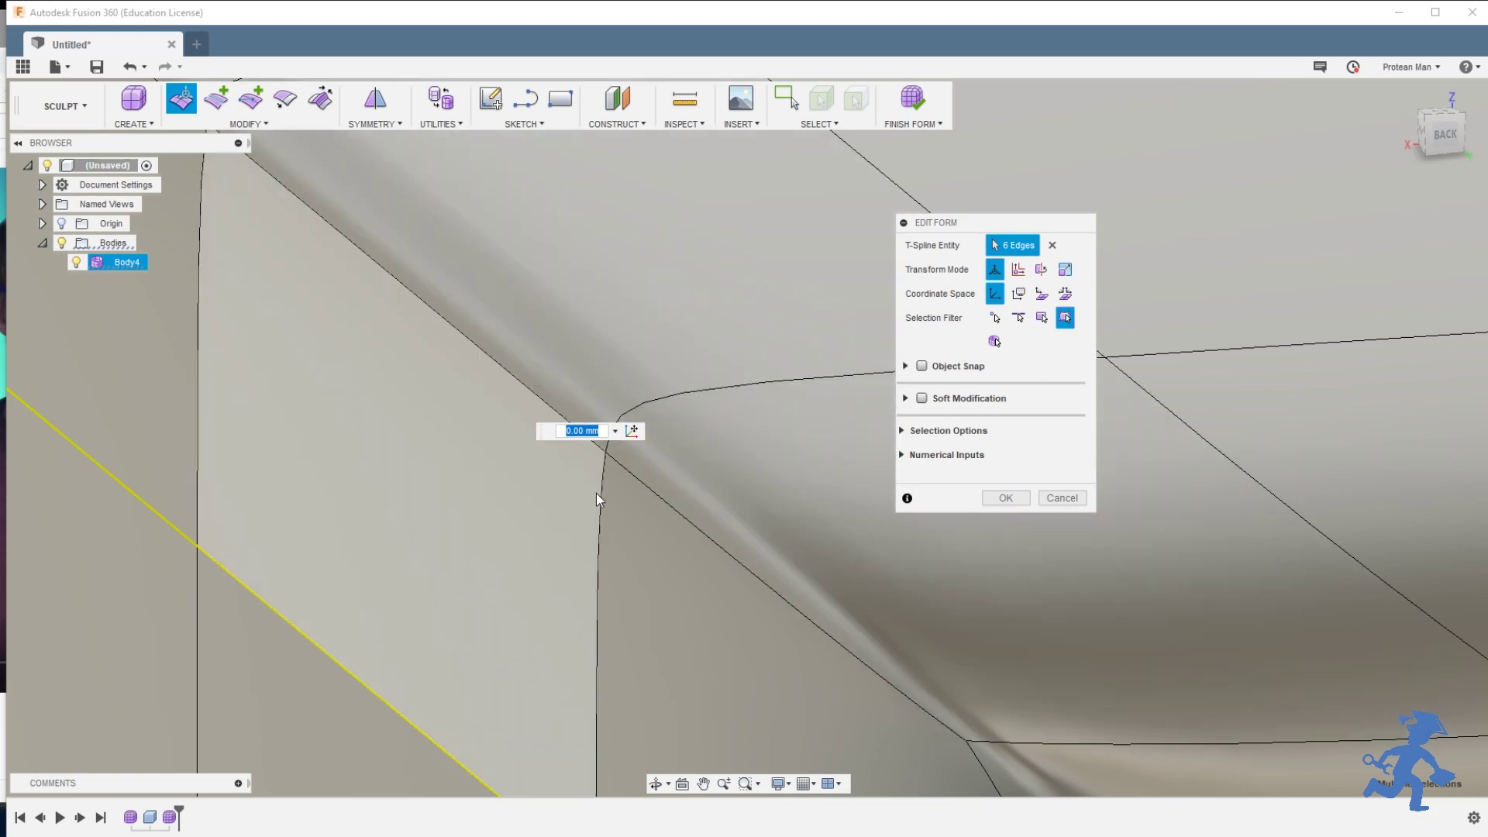
pyautogui.scroll(-5, 596, 493)
pyautogui.keyDown('shift'); pyautogui.moveTo(652, 514); pyautogui.dragTo(635, 504, button='middle'); pyautogui.keyUp('shift')
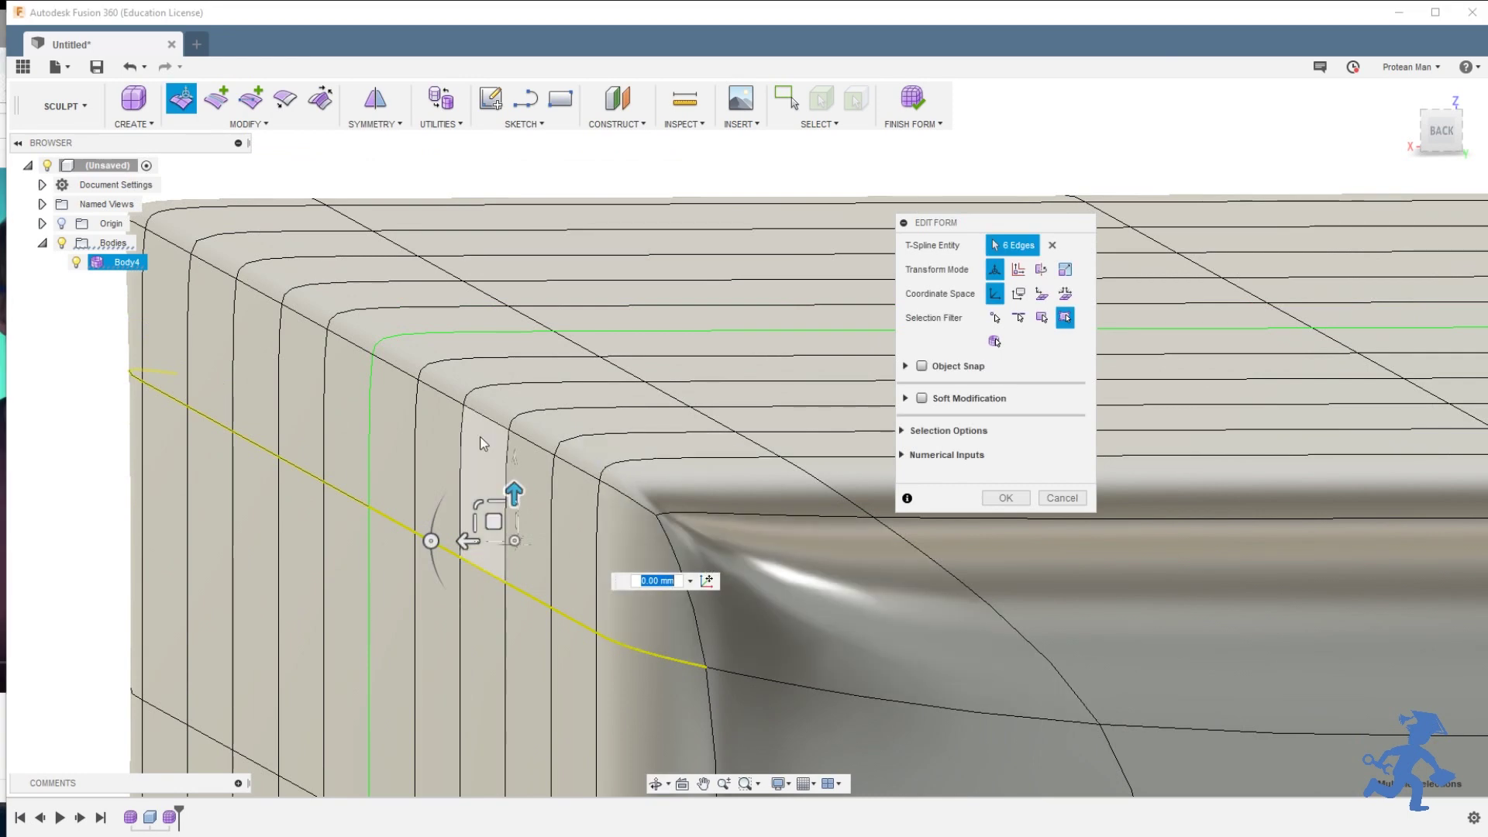
pyautogui.click(1060, 499)
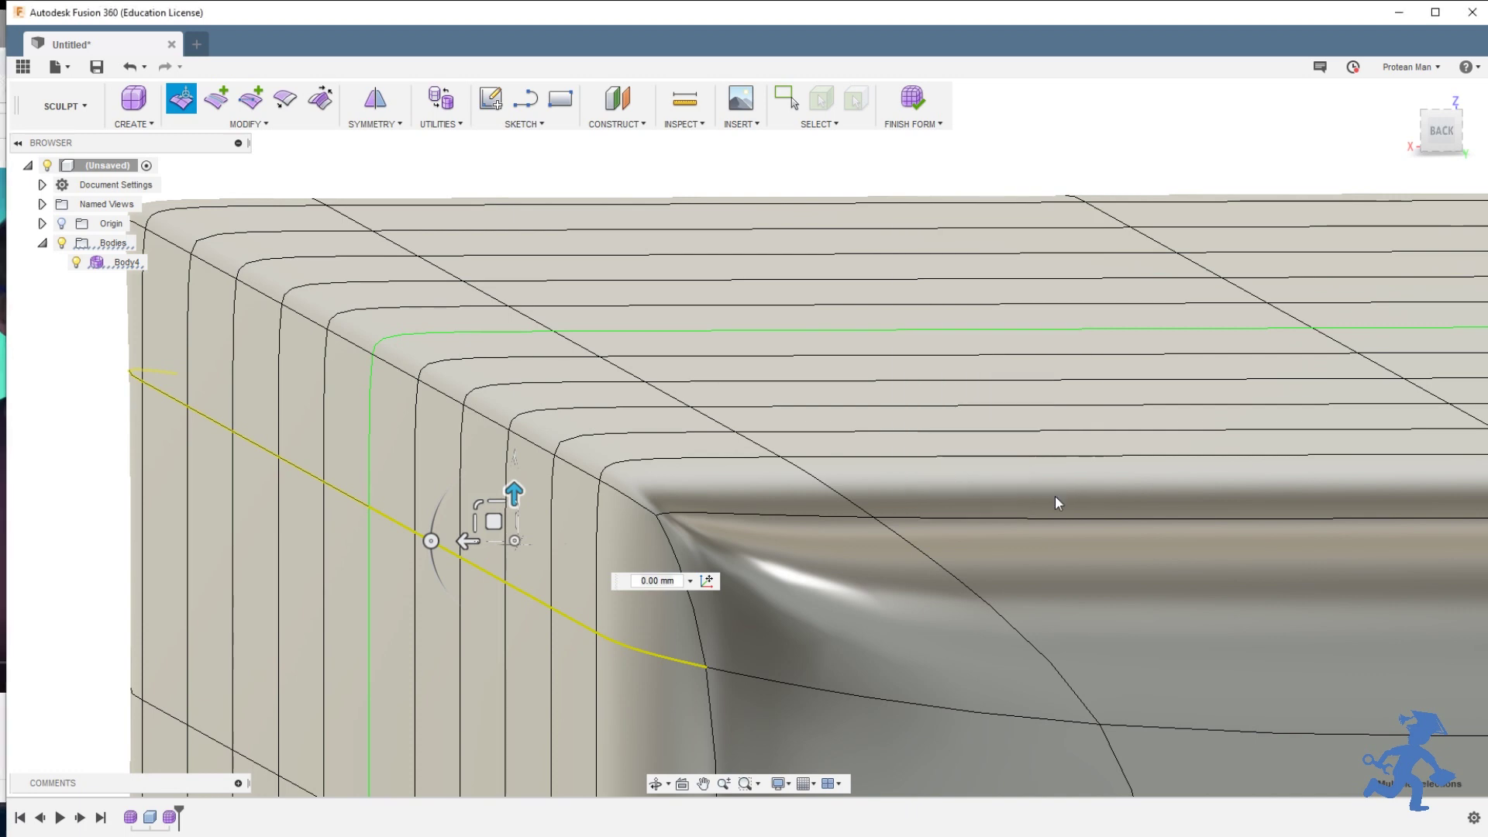
pyautogui.scroll(-3, 648, 517)
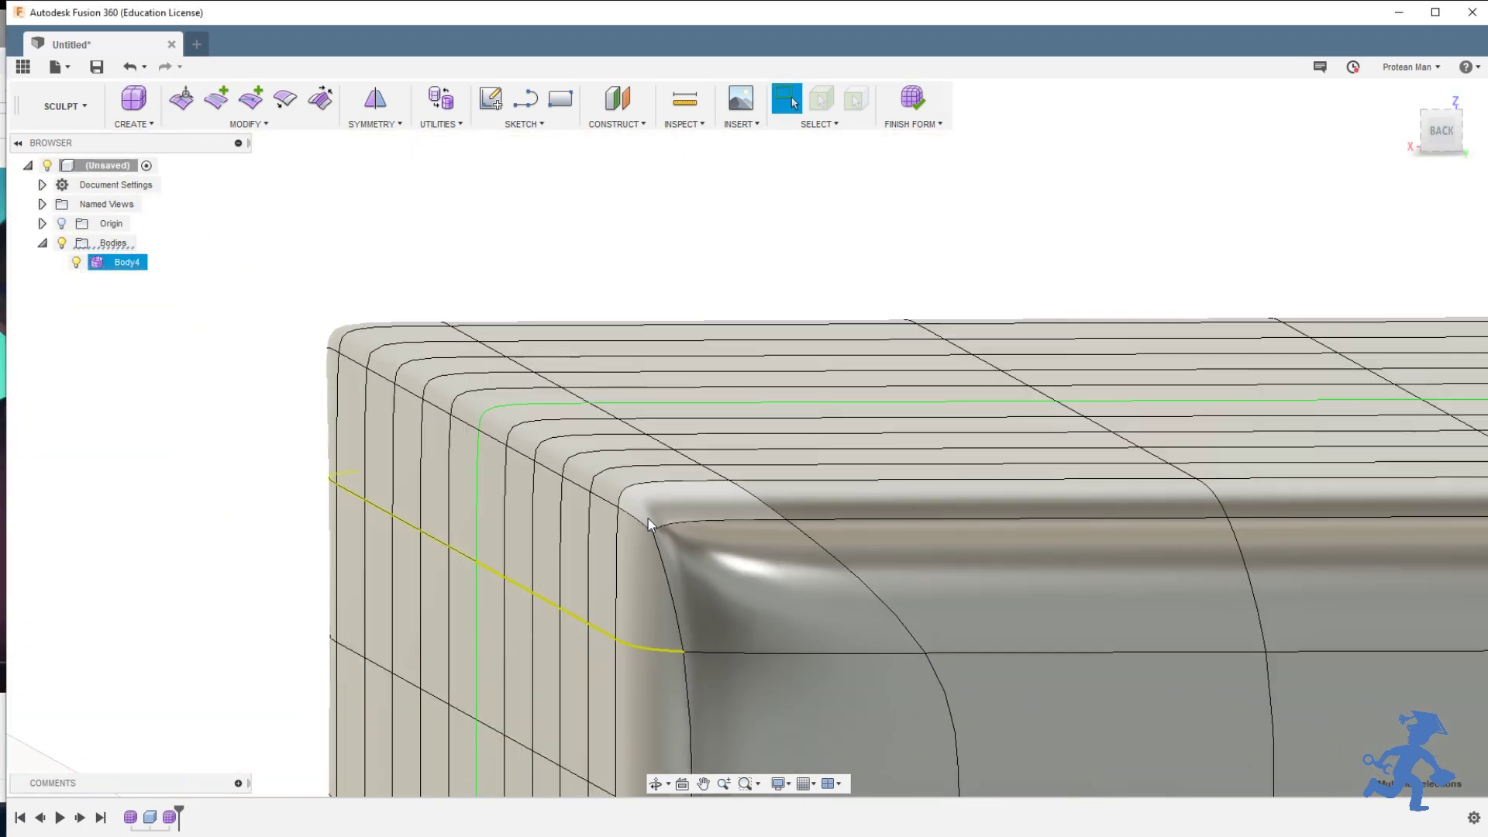
pyautogui.scroll(-2, 648, 518)
pyautogui.moveTo(703, 570); pyautogui.dragTo(585, 426, button='middle')
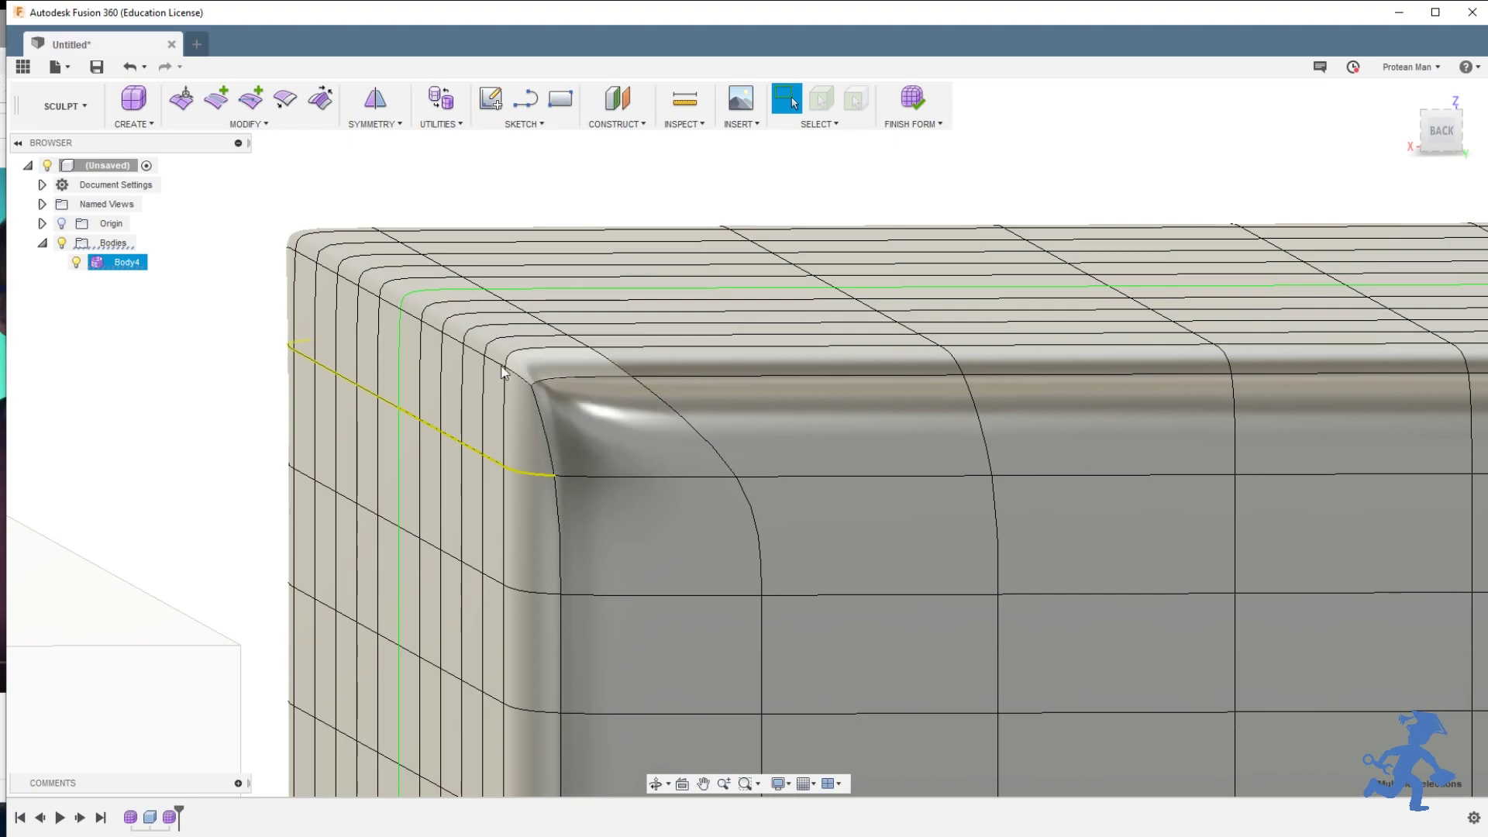
pyautogui.keyDown('shift'); pyautogui.moveTo(501, 368); pyautogui.dragTo(525, 370, button='middle'); pyautogui.keyUp('shift')
pyautogui.scroll(-5, 523, 367)
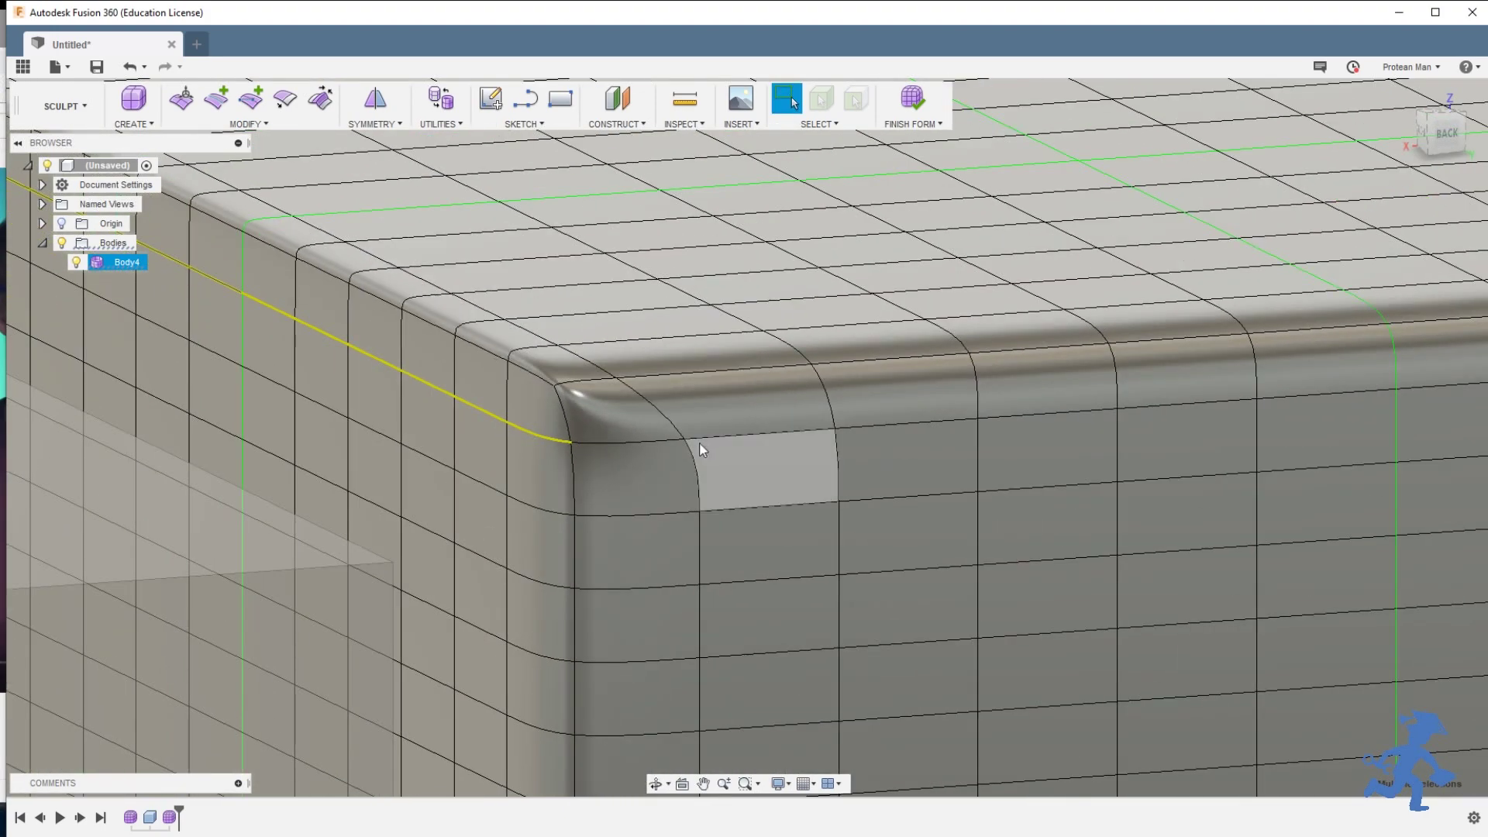
pyautogui.scroll(-5, 699, 443)
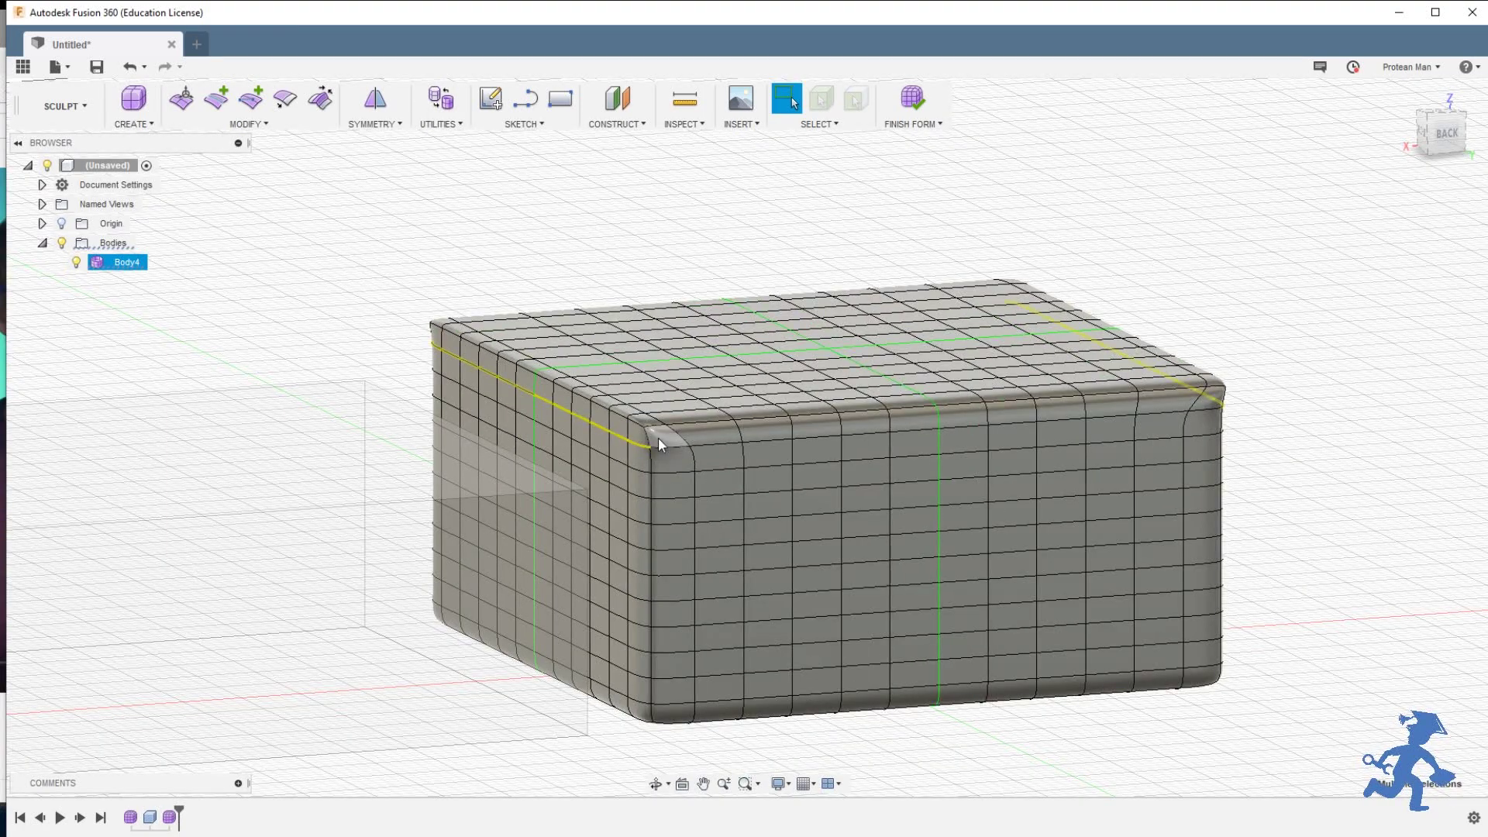
pyautogui.scroll(4, 658, 438)
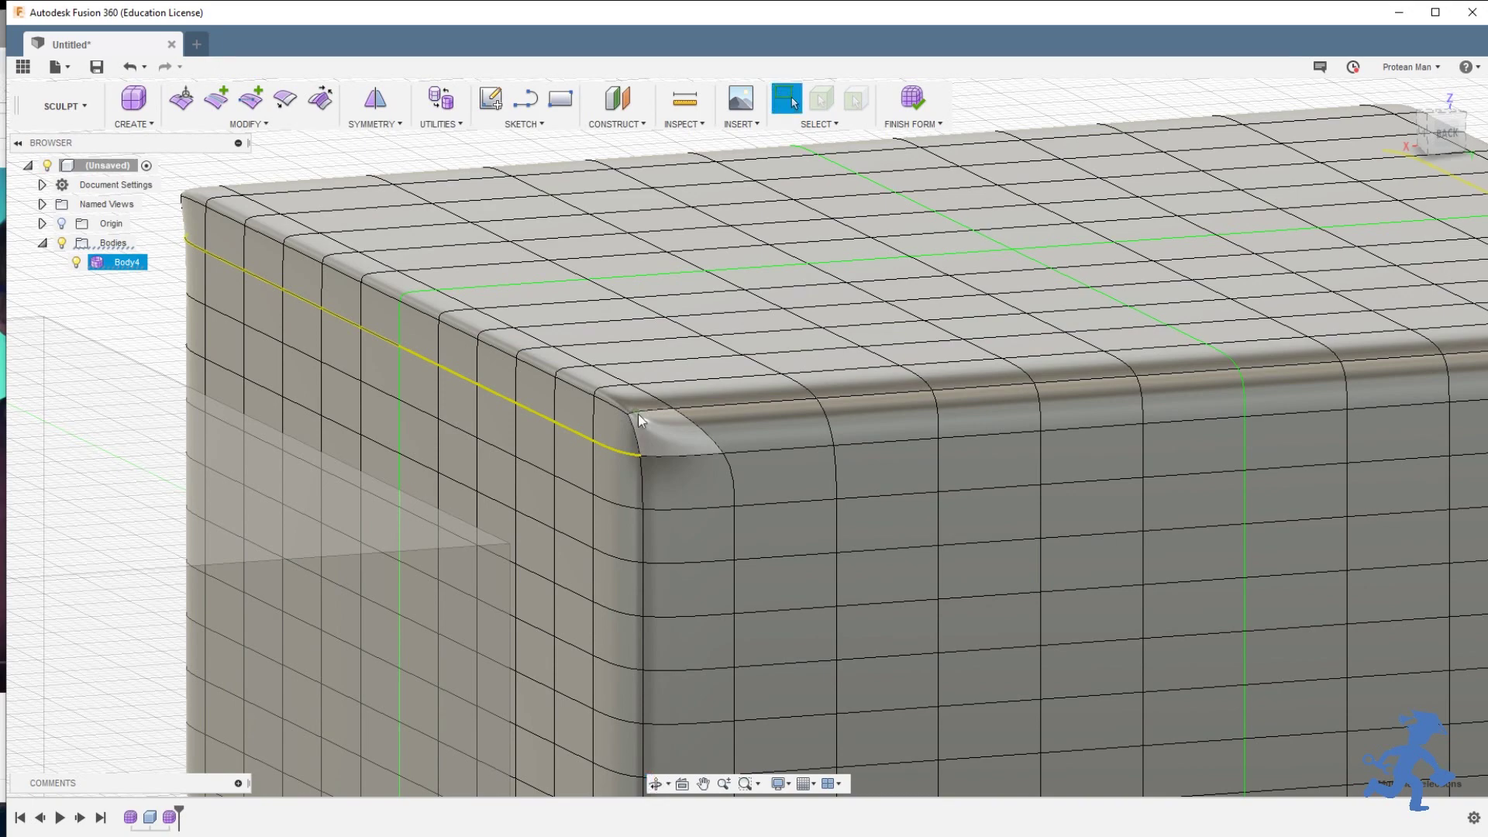
pyautogui.scroll(3, 638, 414)
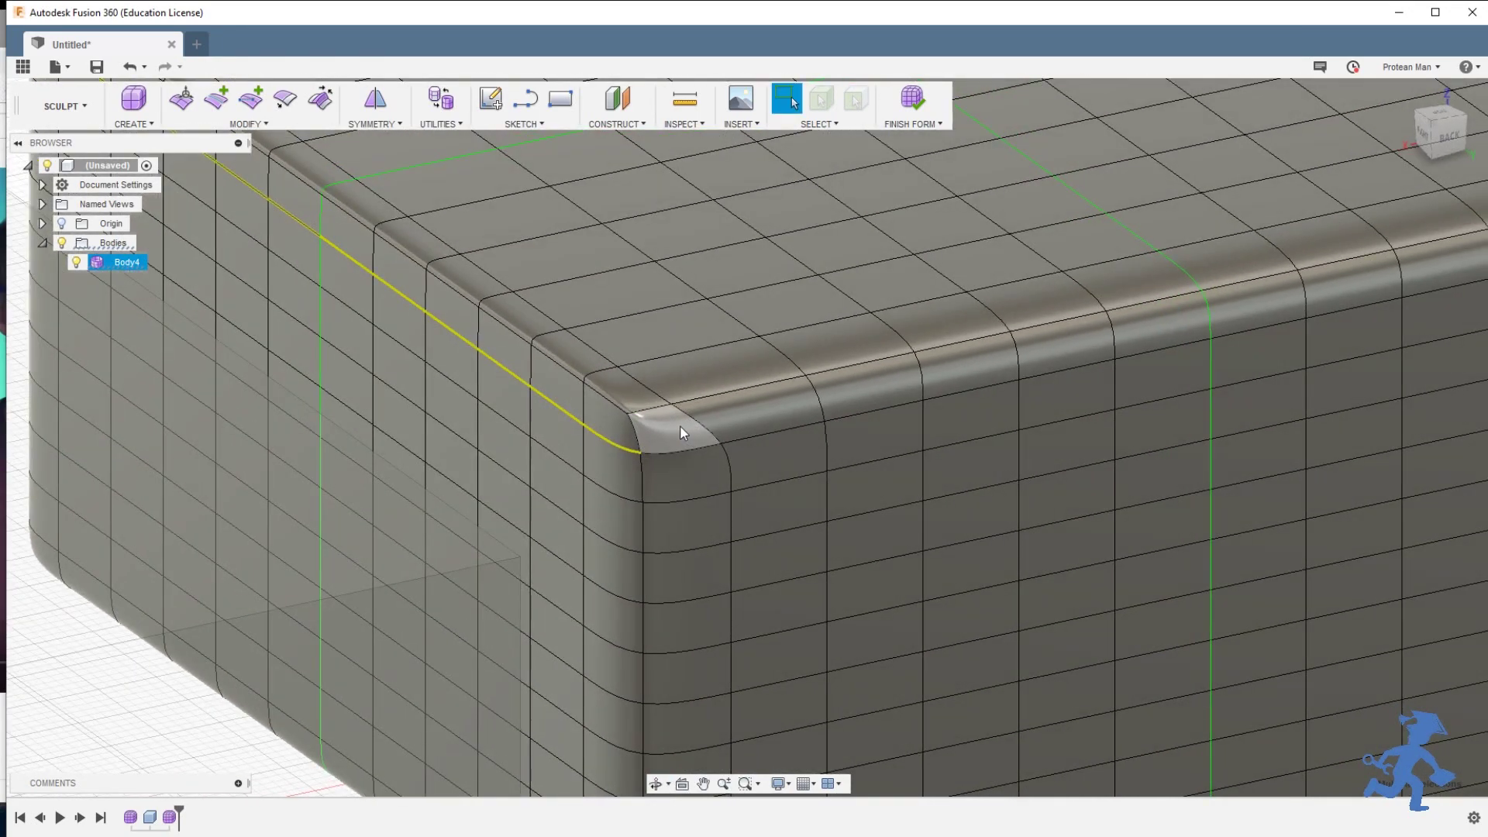